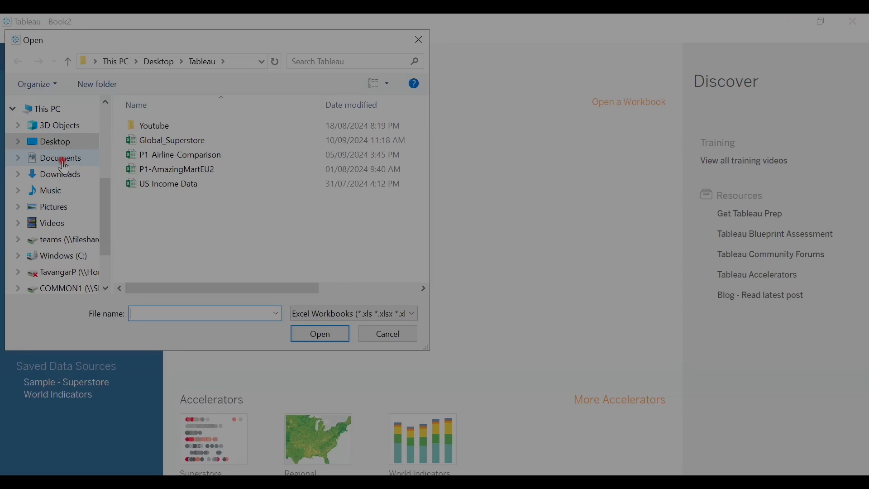
# Step: Connect to the Global_Superstore Excel workbook and enlarge its data preview, collapsing the table details
pyautogui.click(149, 140)
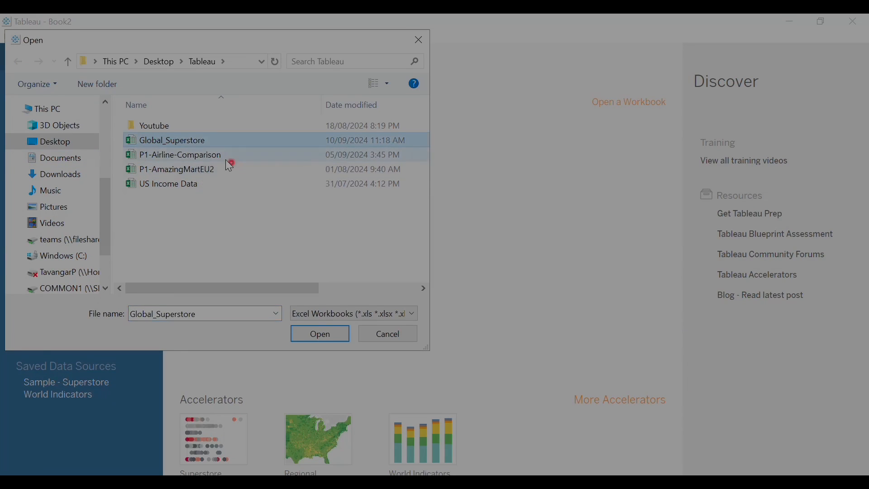
pyautogui.click(321, 337)
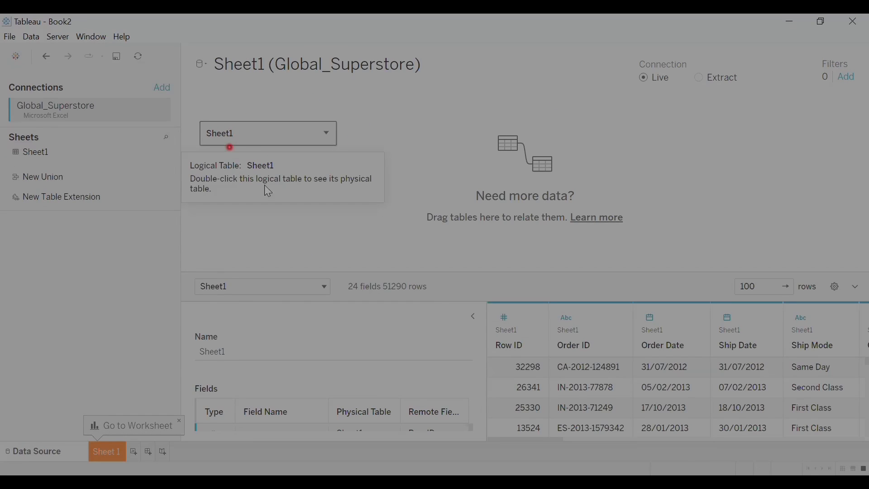
pyautogui.click(473, 317)
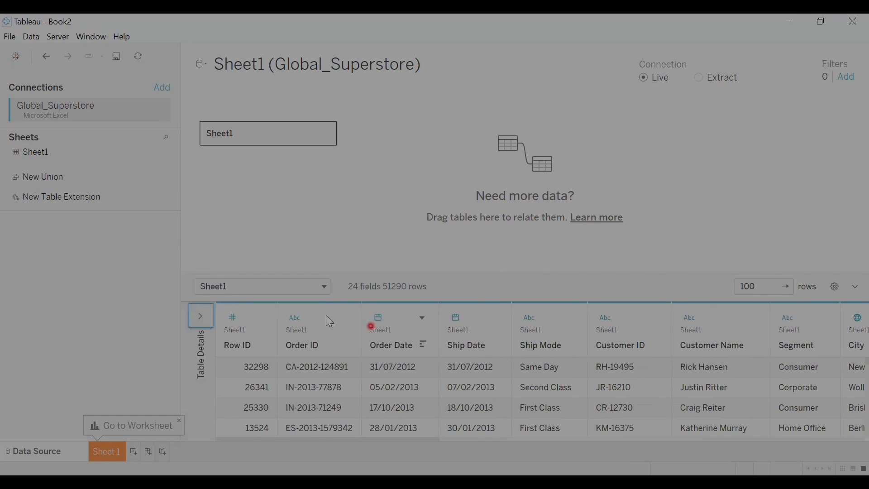
pyautogui.moveTo(451, 279); pyautogui.dragTo(460, 199)
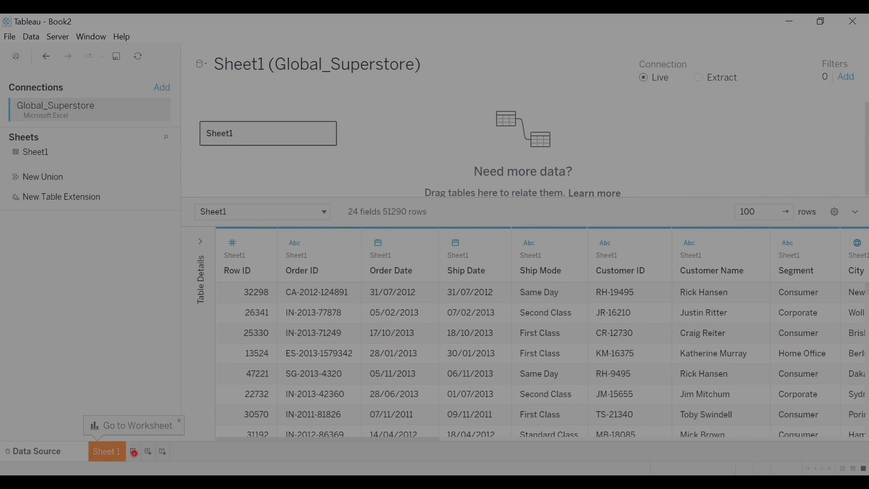
# Step: Add two new worksheets and widen the Marks card column on Sheet 1
pyautogui.click(134, 452)
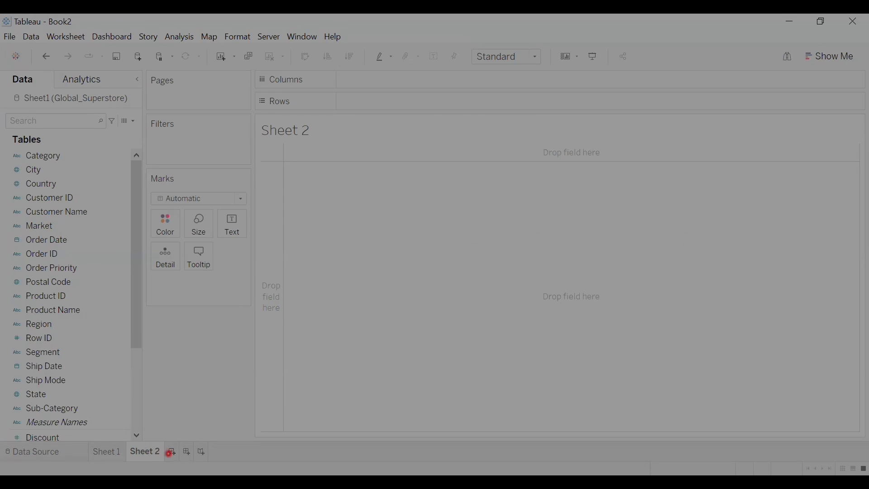
pyautogui.click(171, 453)
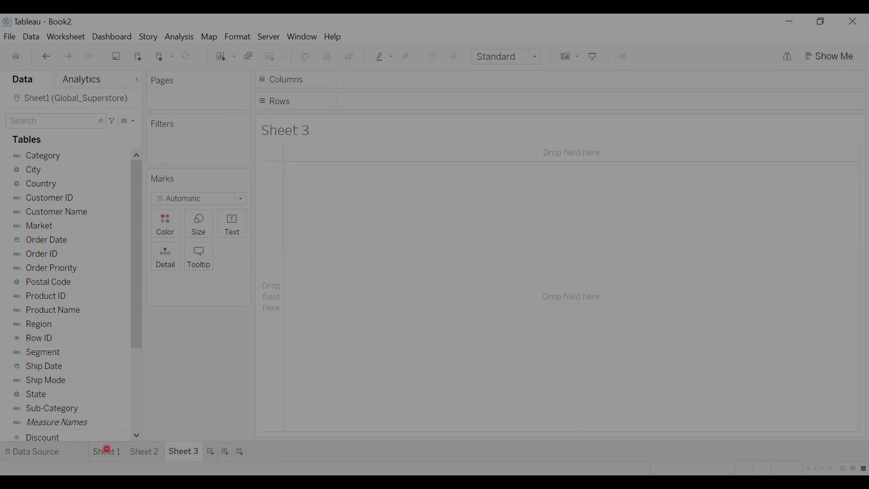
pyautogui.click(107, 450)
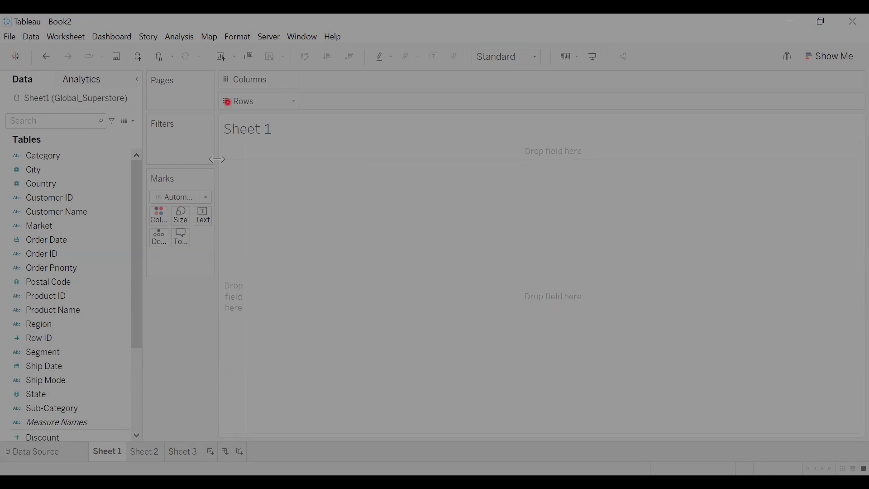
pyautogui.moveTo(218, 263); pyautogui.dragTo(262, 264)
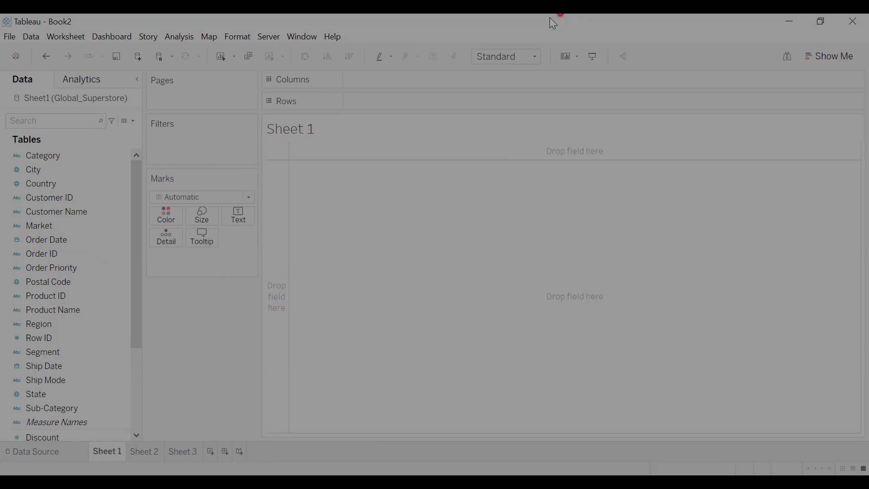
# Step: Examine how the field list is divided into dimensions, such as Customer Name and Country, and measures from Discount down
pyautogui.click(60, 213)
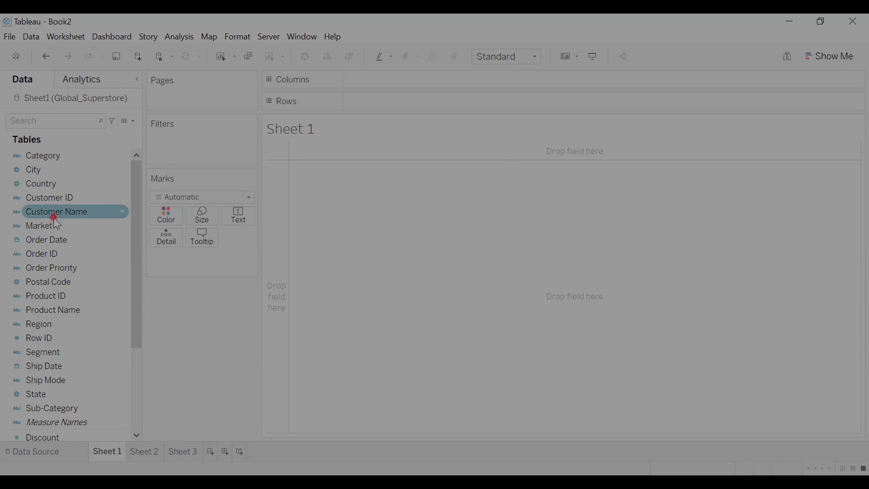
pyautogui.click(113, 152)
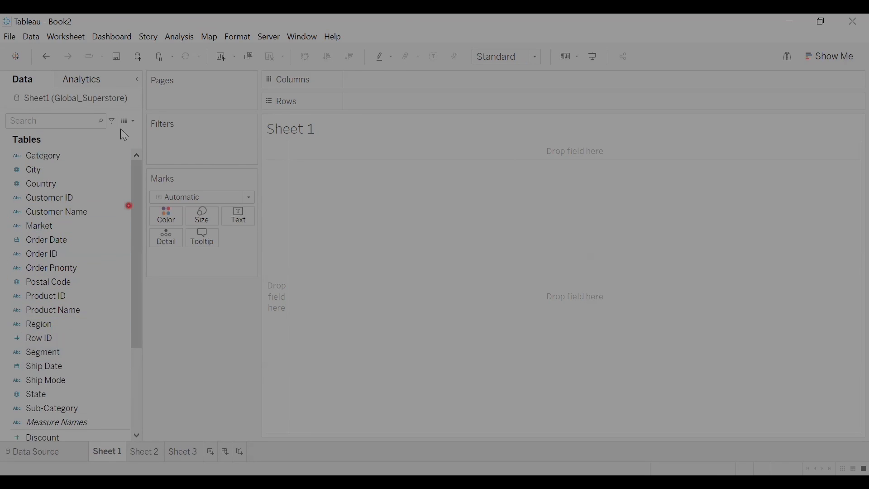
pyautogui.click(55, 183)
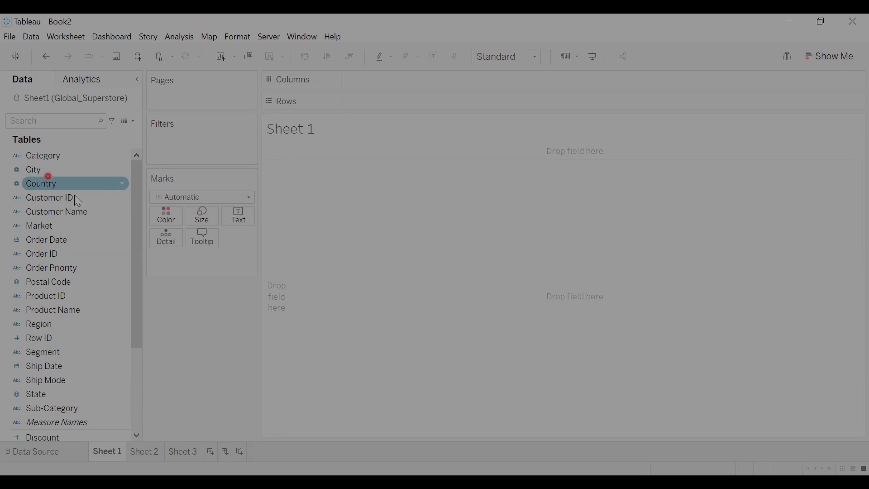
pyautogui.moveTo(135, 193); pyautogui.dragTo(140, 260)
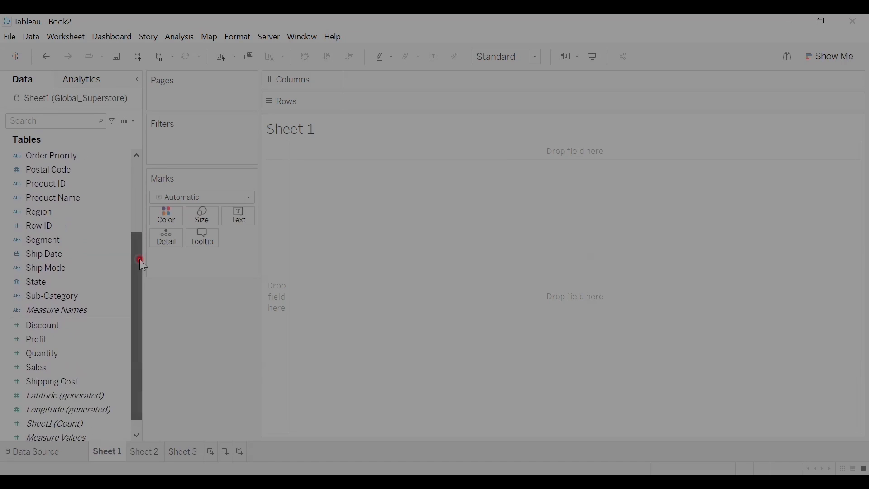
pyautogui.click(35, 325)
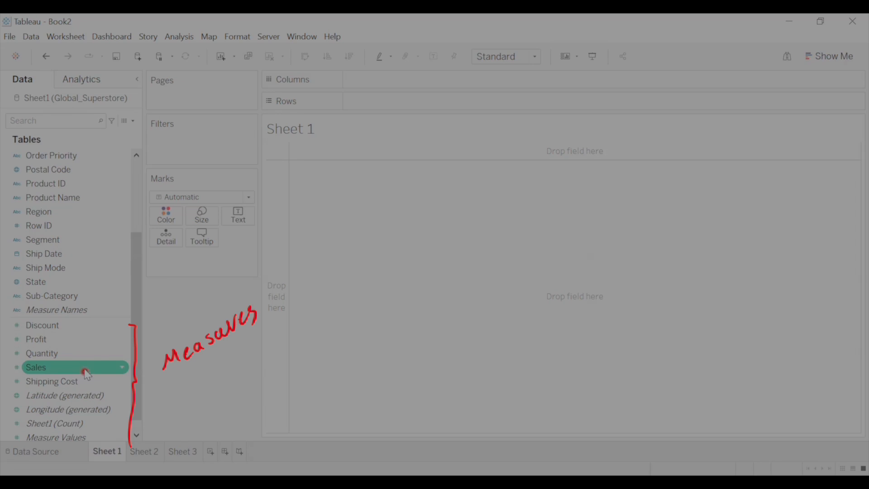
# Step: Examine the dimension fields from Category to Order Date and their data type icons
pyautogui.moveTo(135, 260)
pyautogui.mouseDown()
pyautogui.moveTo(139, 222)
pyautogui.moveTo(119, 183)
pyautogui.mouseUp()
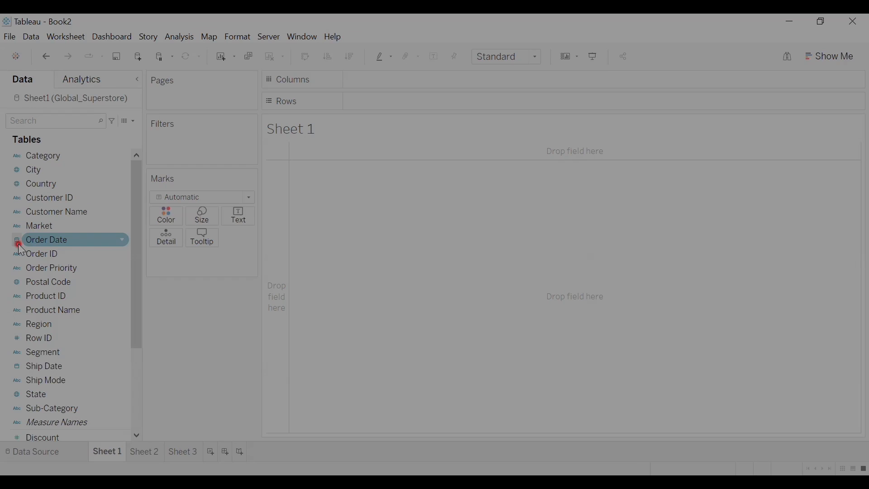
pyautogui.click(58, 171)
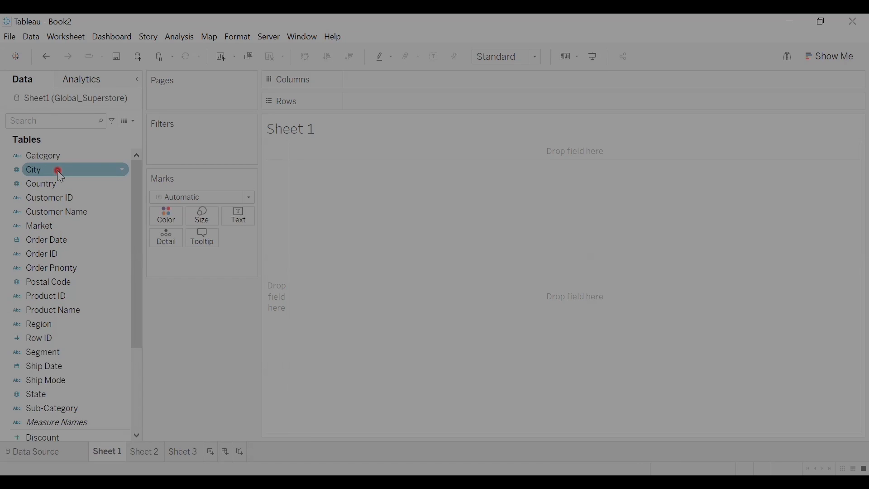
pyautogui.click(56, 157)
pyautogui.click(65, 197)
pyautogui.click(52, 226)
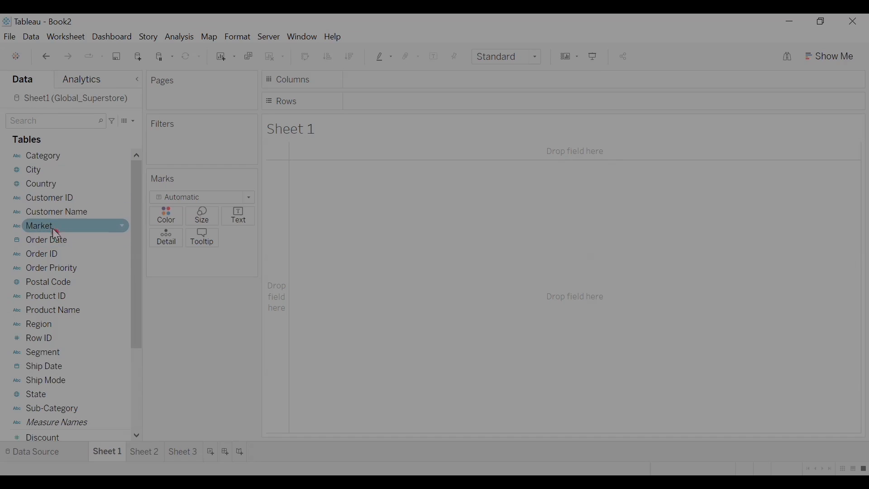
pyautogui.click(50, 212)
pyautogui.click(45, 201)
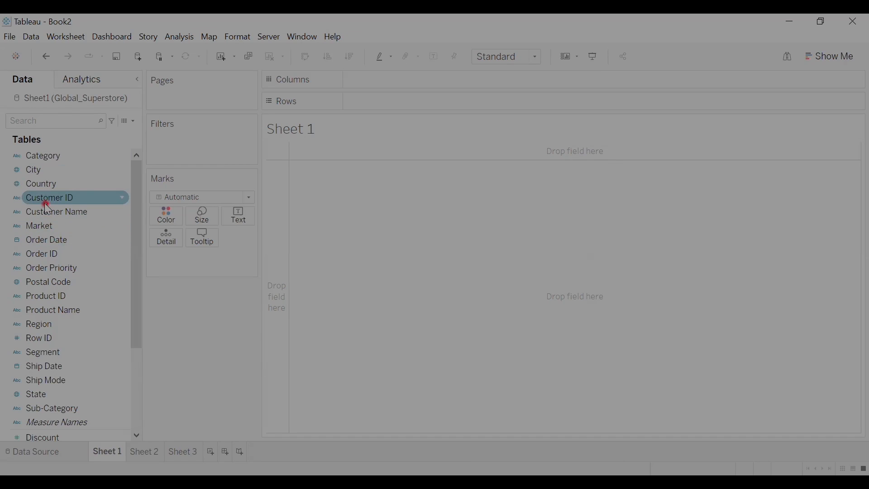
pyautogui.click(76, 209)
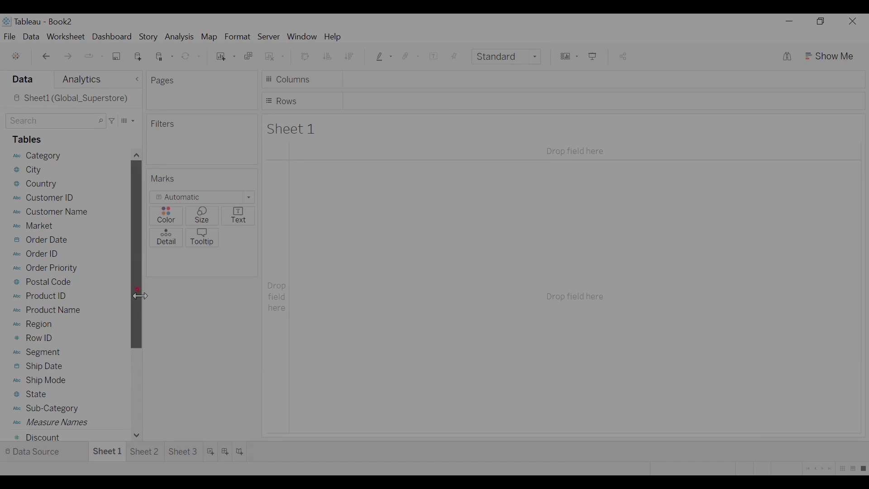
# Step: Check the Row ID column in the data source against its dimension field, and return to Sheet 1
pyautogui.moveTo(138, 294); pyautogui.dragTo(141, 308)
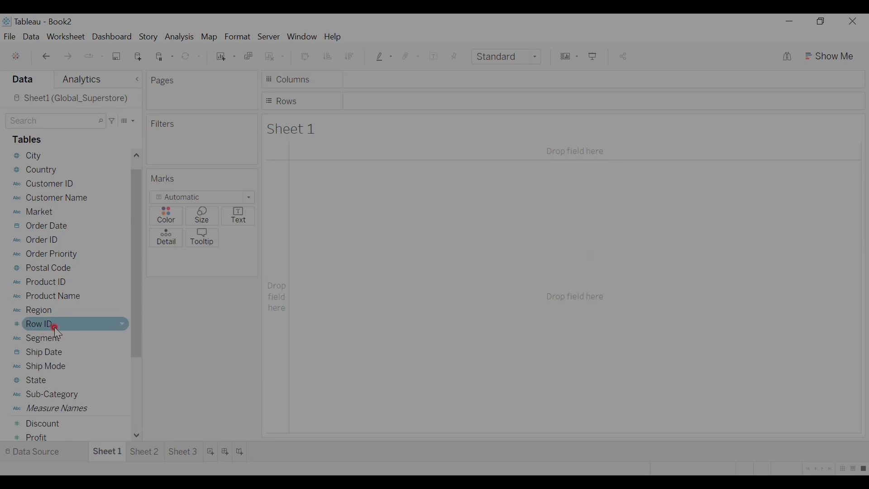
pyautogui.click(53, 450)
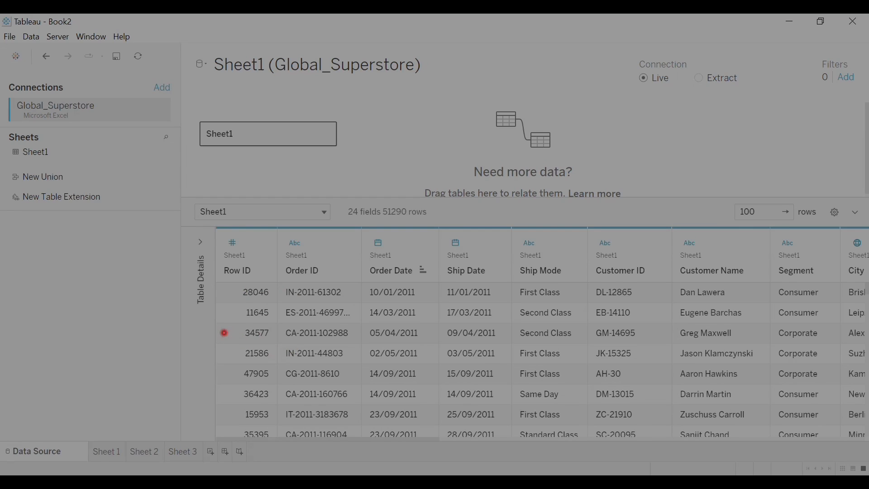
pyautogui.moveTo(103, 447)
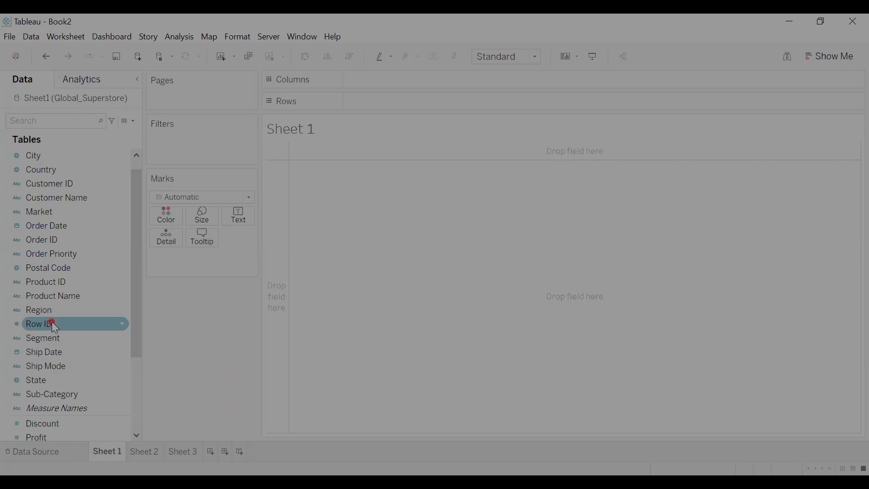
# Step: Examine the measure fields Discount, Profit, Quantity, Sales and Shipping Cost and compare them with the Sub-Category dimension
pyautogui.scroll(-3, 104, 355)
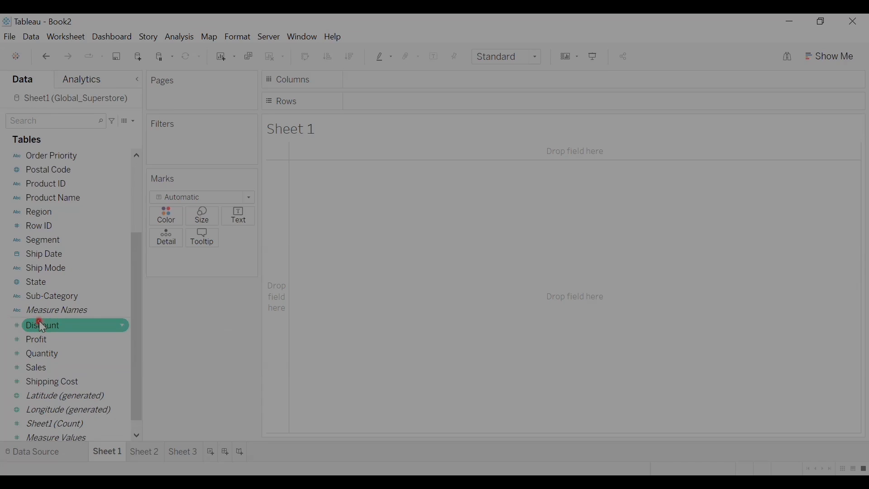
pyautogui.click(64, 358)
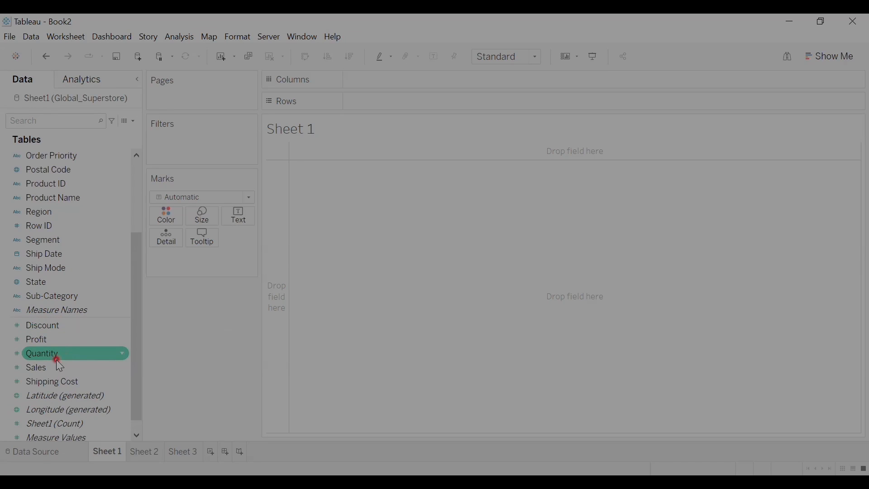
pyautogui.click(48, 362)
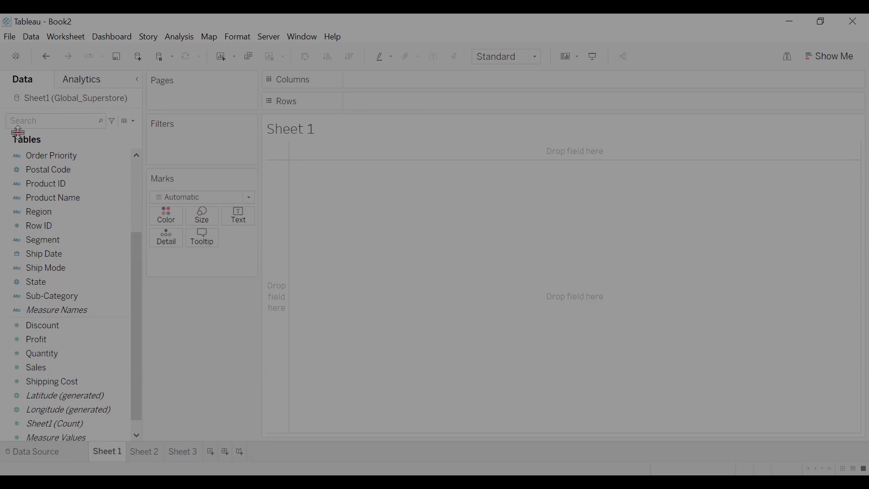
pyautogui.click(47, 296)
pyautogui.click(61, 353)
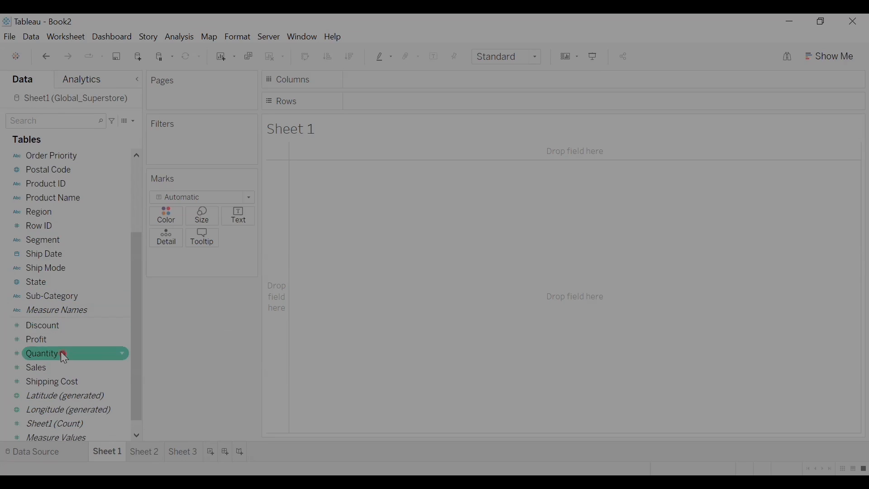
pyautogui.click(47, 326)
pyautogui.click(47, 342)
pyautogui.click(48, 364)
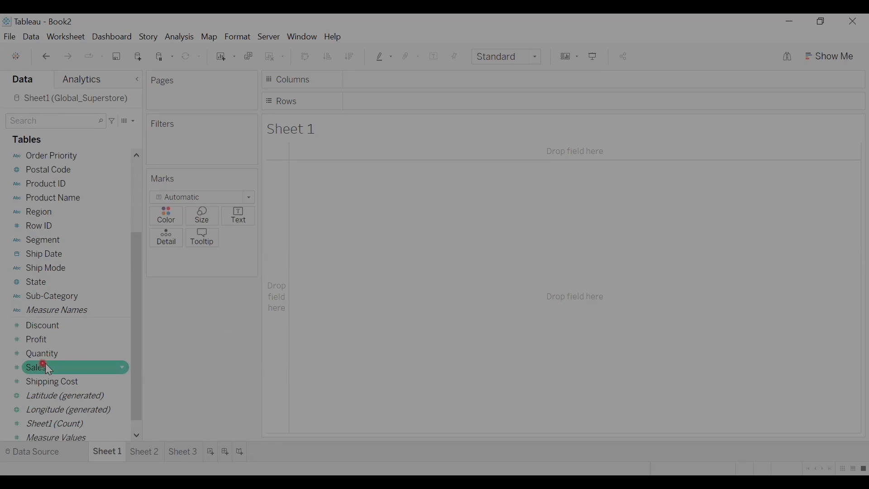
pyautogui.click(64, 377)
pyautogui.click(31, 364)
pyautogui.click(55, 351)
pyautogui.click(61, 326)
pyautogui.click(74, 337)
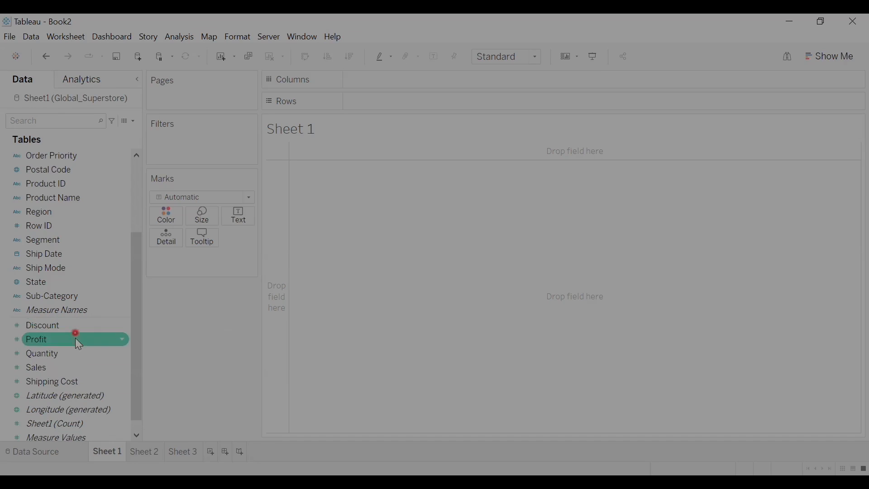
pyautogui.click(72, 354)
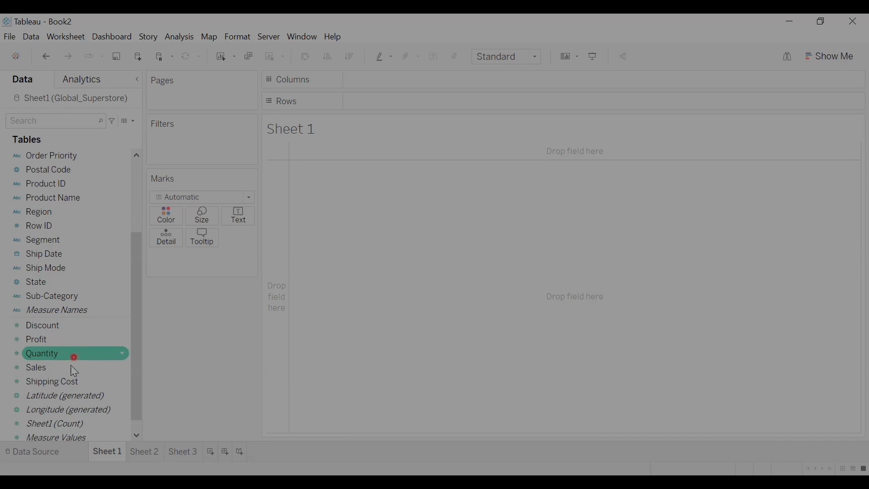
pyautogui.click(61, 381)
pyautogui.click(51, 366)
pyautogui.click(46, 325)
pyautogui.click(51, 383)
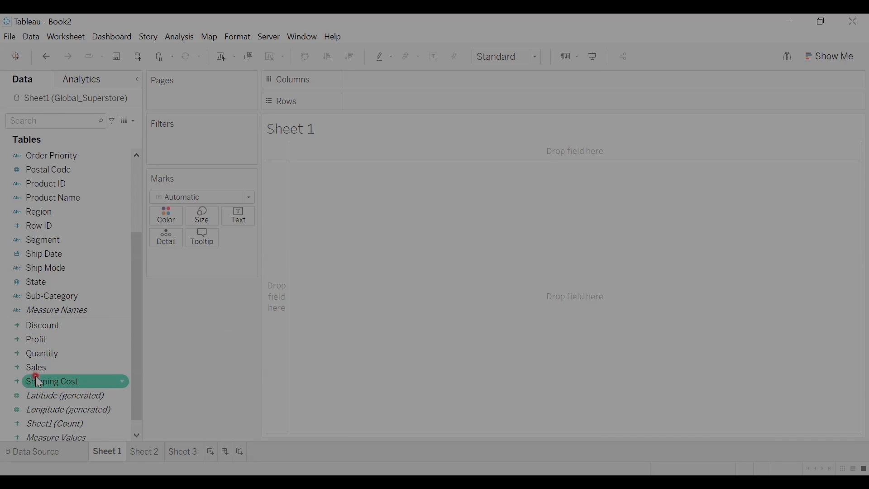
pyautogui.click(50, 339)
pyautogui.click(52, 354)
pyautogui.click(54, 367)
pyautogui.click(58, 379)
pyautogui.click(36, 394)
pyautogui.click(50, 340)
pyautogui.click(58, 394)
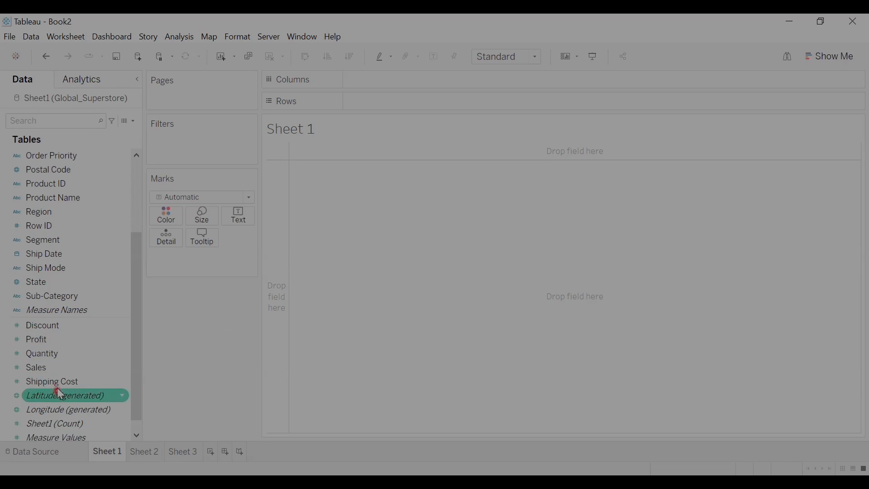
pyautogui.click(53, 354)
pyautogui.click(48, 325)
pyautogui.click(53, 367)
pyautogui.click(50, 353)
pyautogui.click(52, 340)
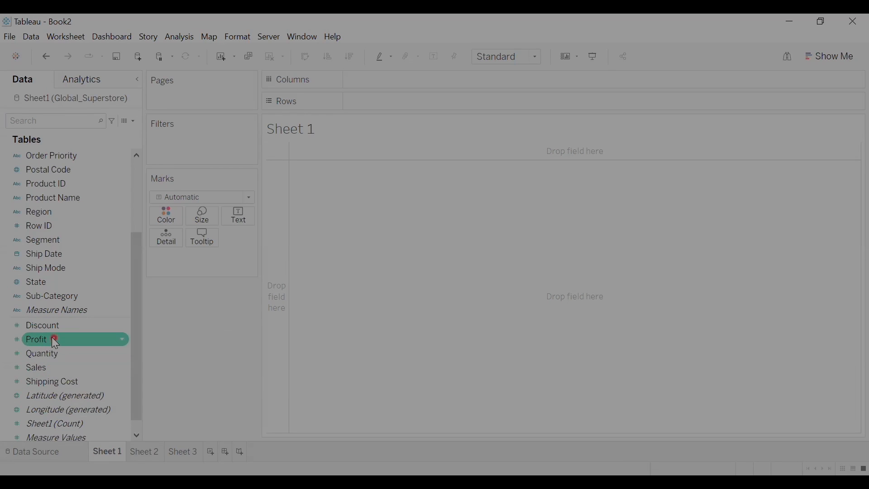
pyautogui.click(64, 324)
pyautogui.click(52, 353)
pyautogui.click(54, 296)
pyautogui.click(49, 324)
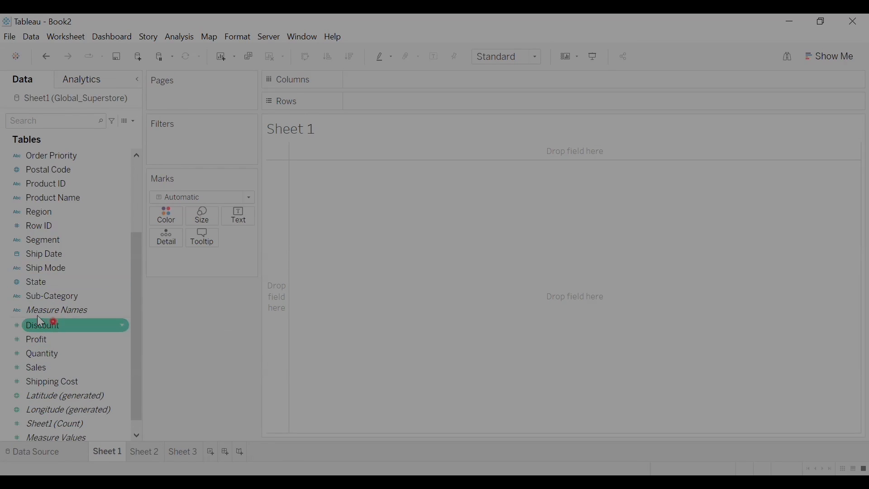
pyautogui.click(120, 340)
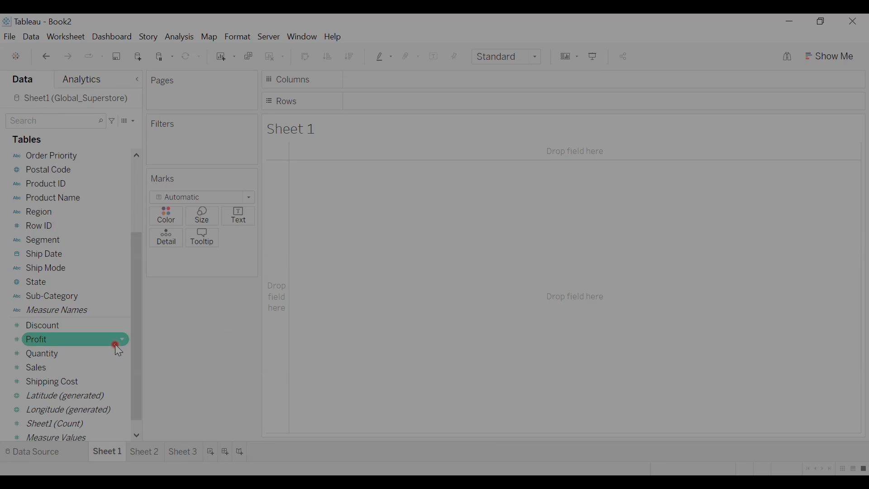
pyautogui.click(108, 368)
# Step: Examine the generated Latitude and Longitude fields and the remaining measures down to Measure Values
pyautogui.click(91, 409)
pyautogui.click(38, 395)
pyautogui.click(29, 410)
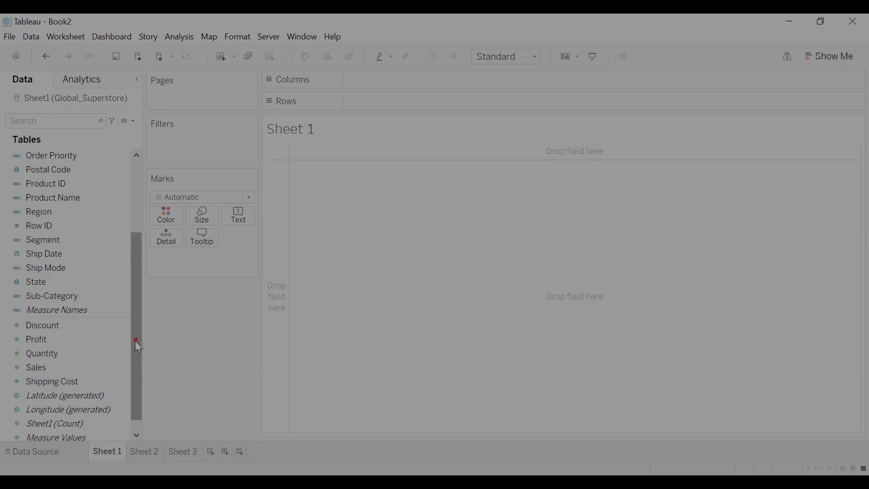
pyautogui.moveTo(135, 341); pyautogui.dragTo(135, 357)
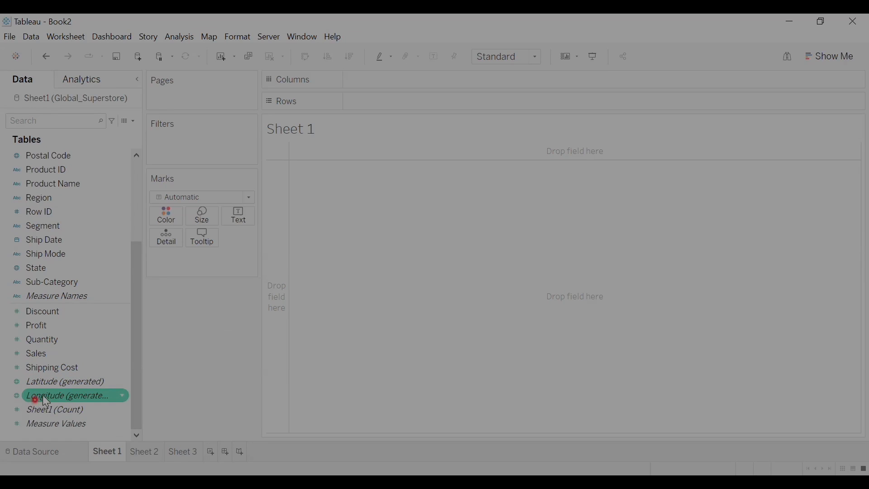
# Step: Compare the generated Latitude, Longitude, Sheet1 (Count) and Measure Values fields at the end of the measures list
pyautogui.moveTo(59, 395)
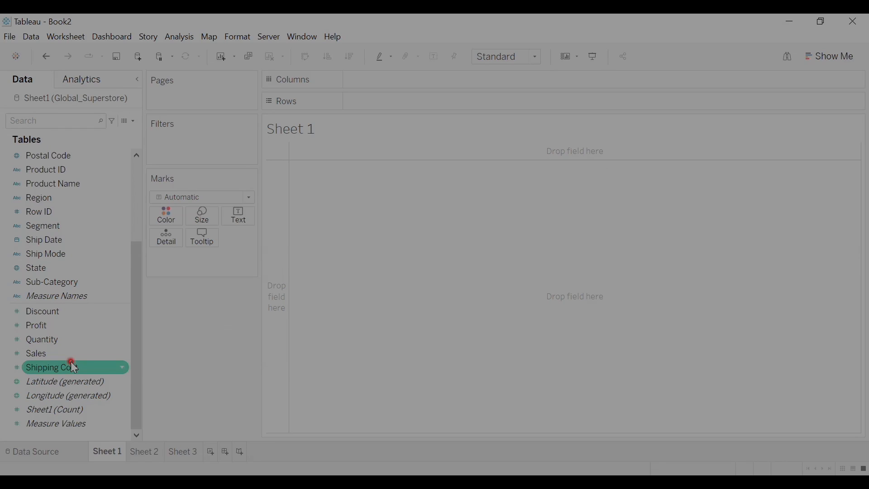
pyautogui.click(28, 383)
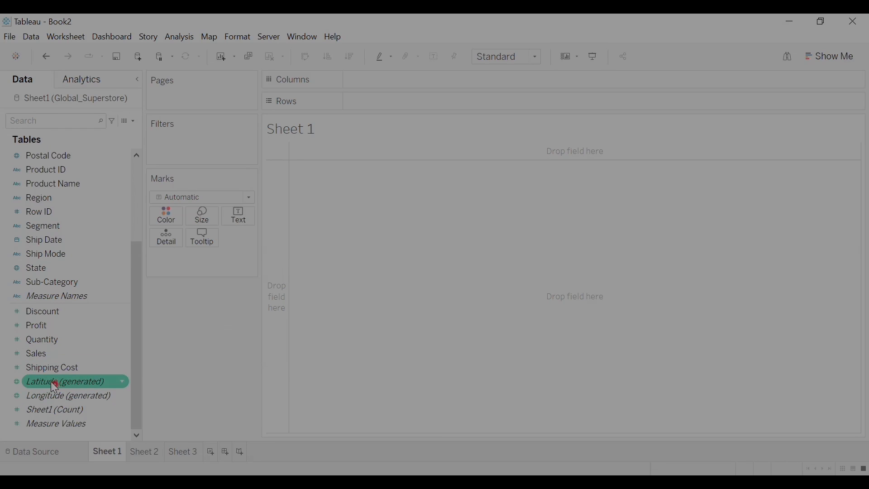
pyautogui.click(26, 394)
pyautogui.click(25, 383)
pyautogui.click(28, 392)
pyautogui.click(28, 407)
pyautogui.click(29, 419)
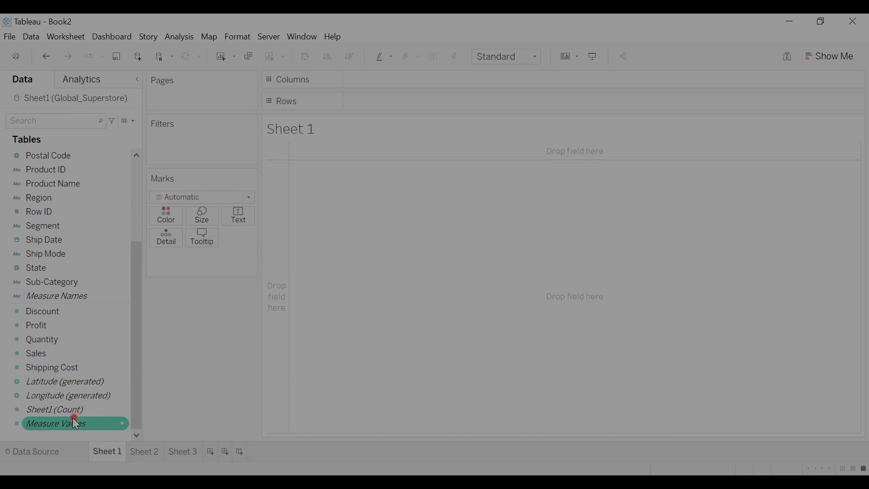
pyautogui.click(45, 396)
pyautogui.click(46, 418)
pyautogui.click(45, 397)
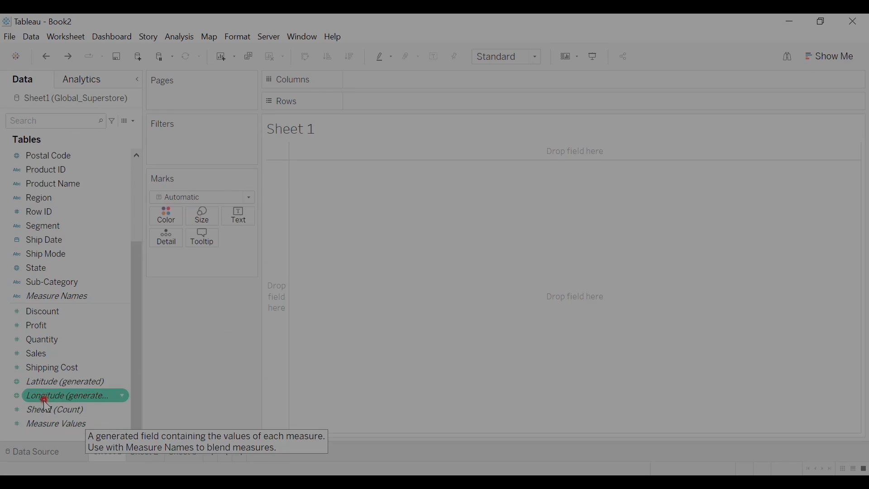
# Step: Place the Sheet1 (Count) field in the Sheet 1 view to show the number of records
pyautogui.click(91, 411)
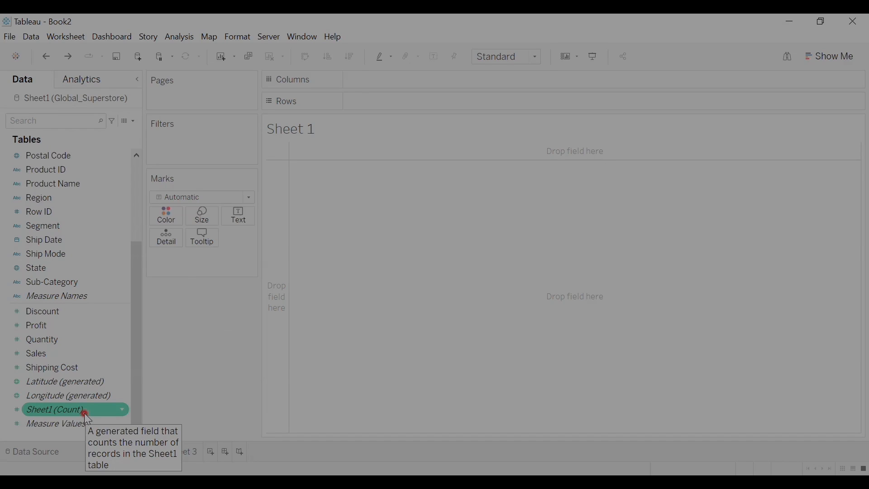
pyautogui.moveTo(86, 416); pyautogui.dragTo(385, 183)
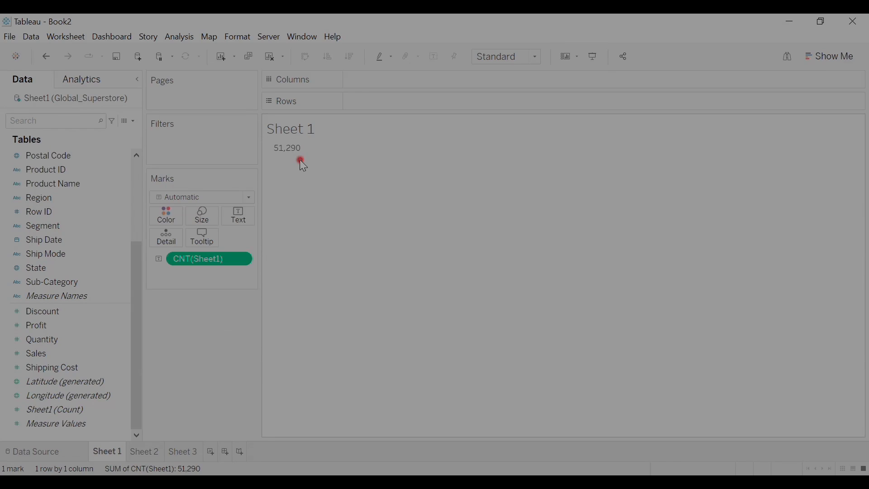
# Step: Examine the Measure Values field against the individual measures from Discount to Latitude (generated)
pyautogui.click(60, 423)
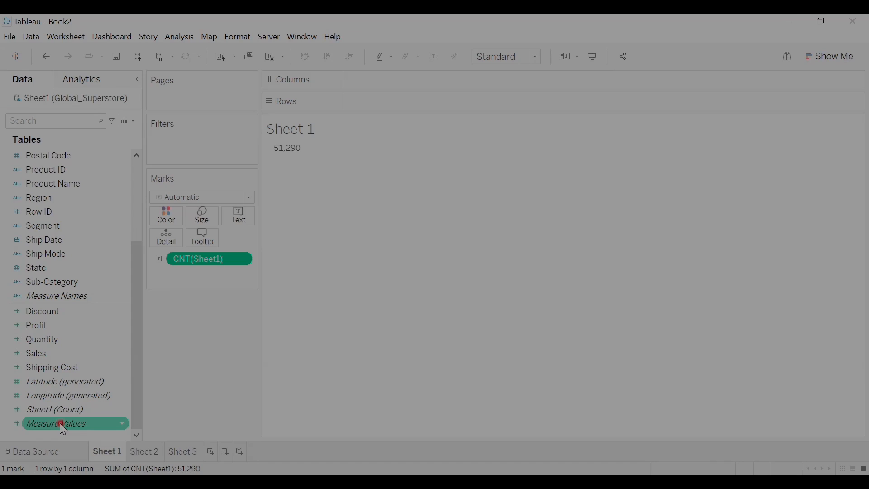
pyautogui.click(45, 433)
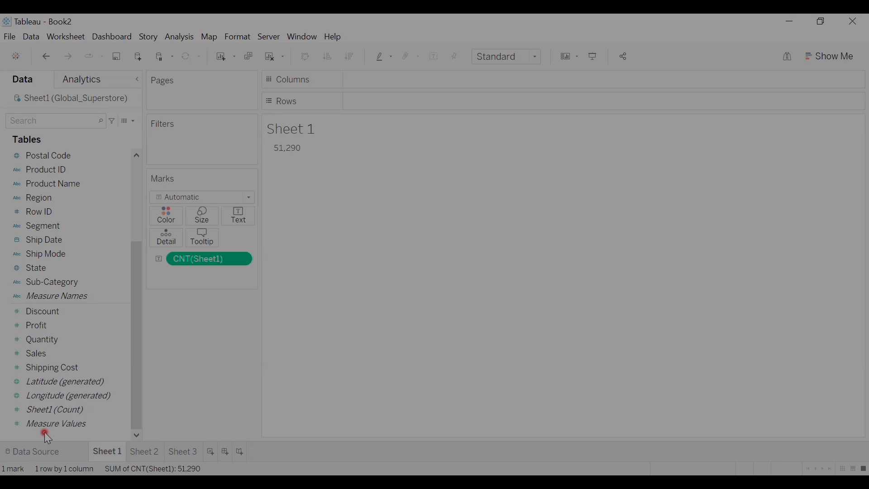
pyautogui.click(75, 309)
pyautogui.click(71, 325)
pyautogui.click(98, 384)
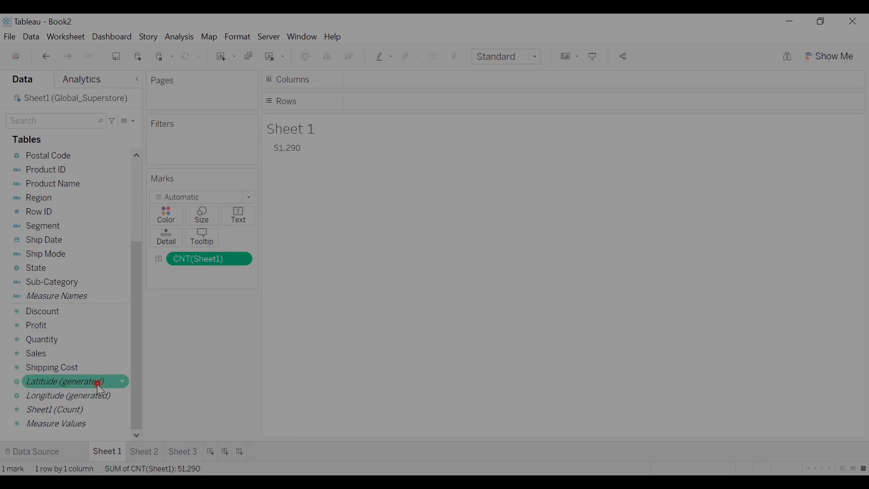
pyautogui.click(82, 340)
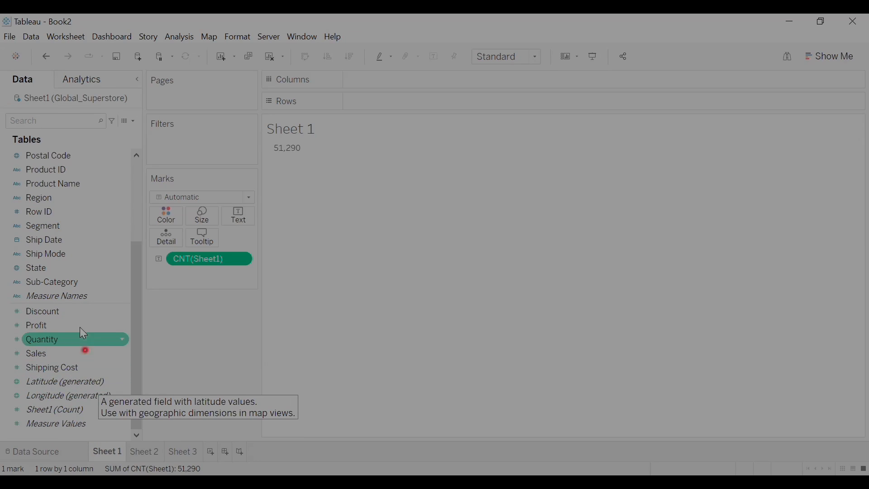
pyautogui.click(85, 381)
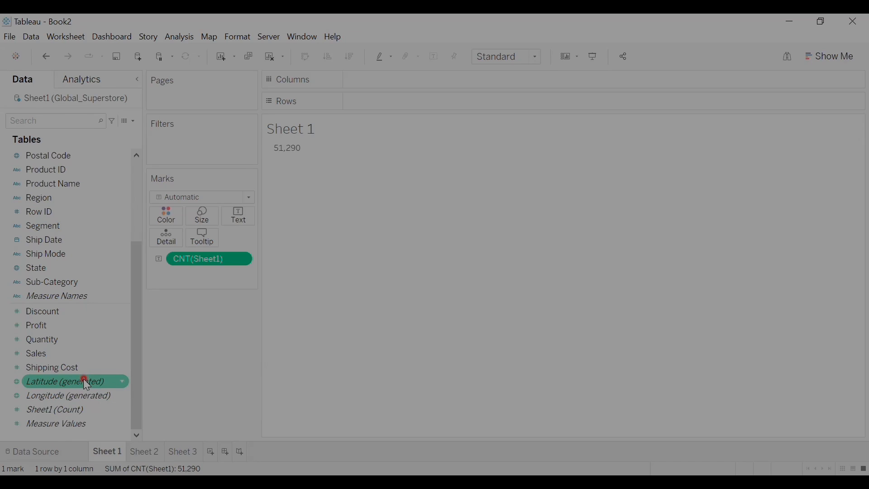
pyautogui.click(104, 365)
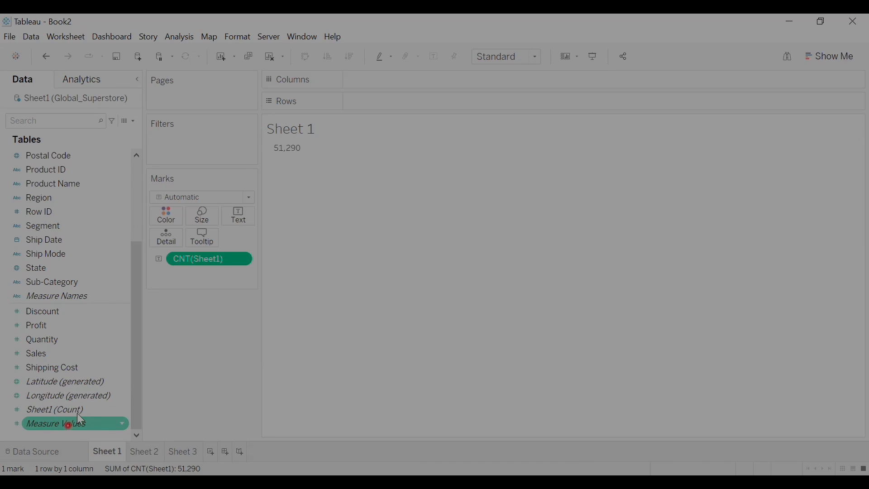
# Step: Replace the record count in the view with Measure Values and review the measures it brings in
pyautogui.moveTo(218, 256); pyautogui.dragTo(90, 419)
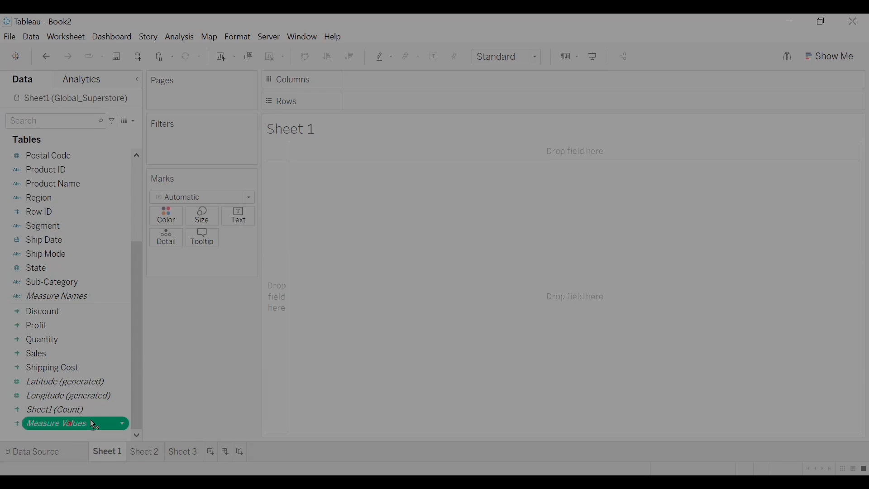
pyautogui.moveTo(370, 195); pyautogui.dragTo(367, 190)
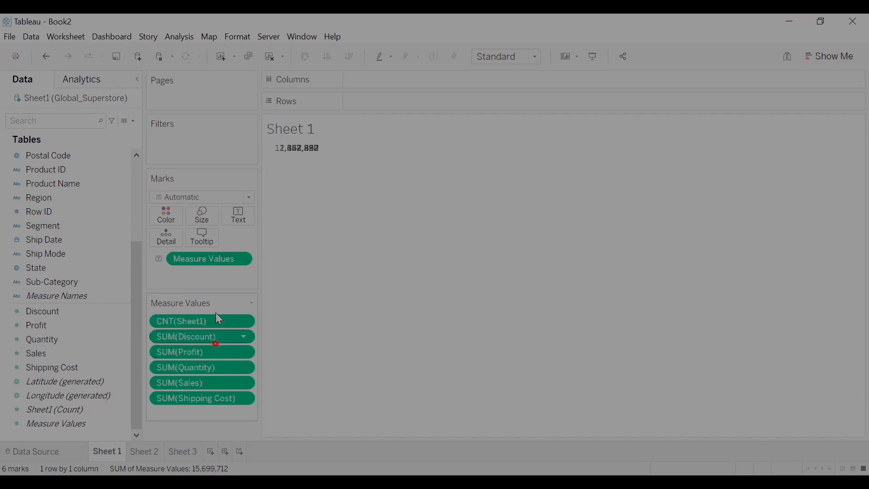
pyautogui.moveTo(314, 151)
pyautogui.click(196, 368)
pyautogui.click(303, 169)
pyautogui.click(172, 350)
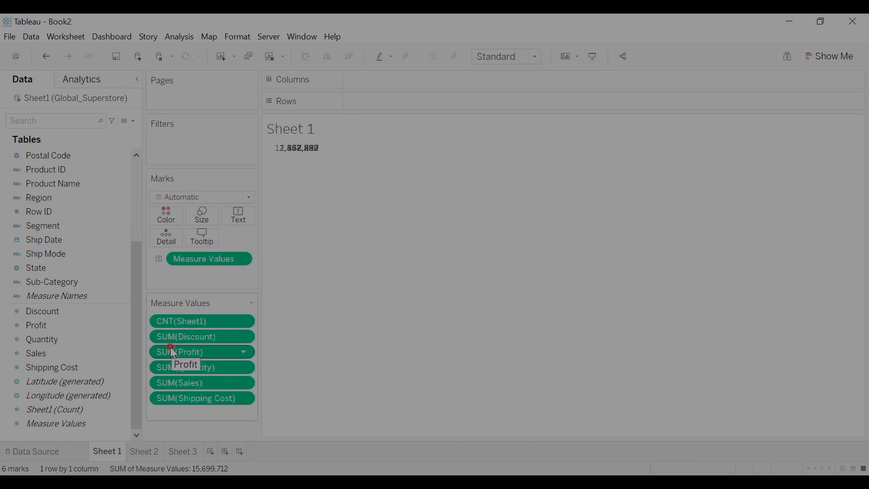
# Step: Add Measure Names to Rows so each measure is listed with its own value, and inspect the table
pyautogui.click(39, 300)
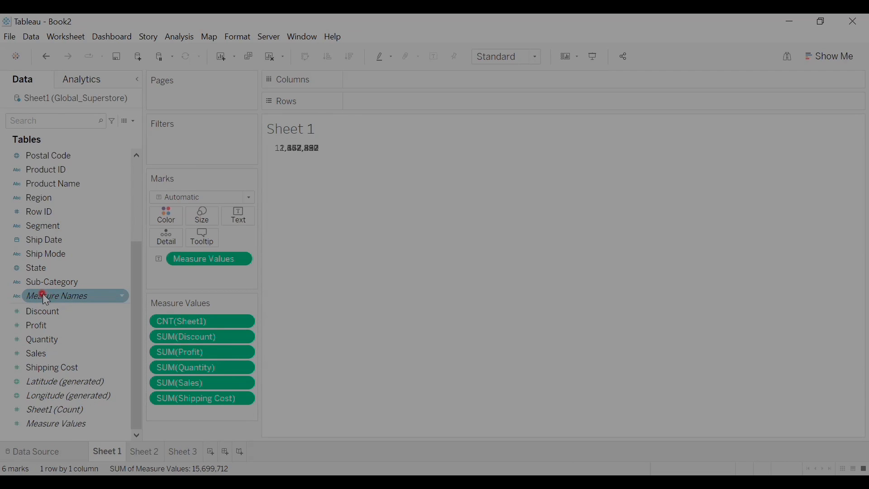
pyautogui.click(45, 297)
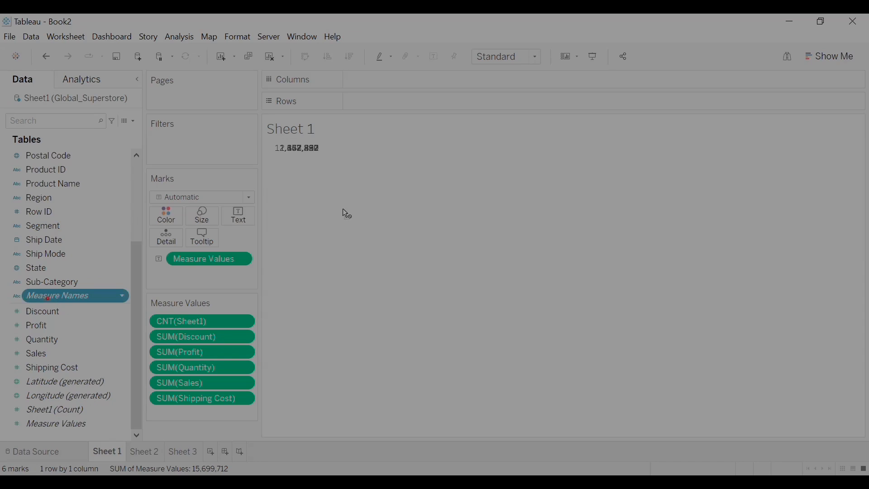
pyautogui.click(40, 300)
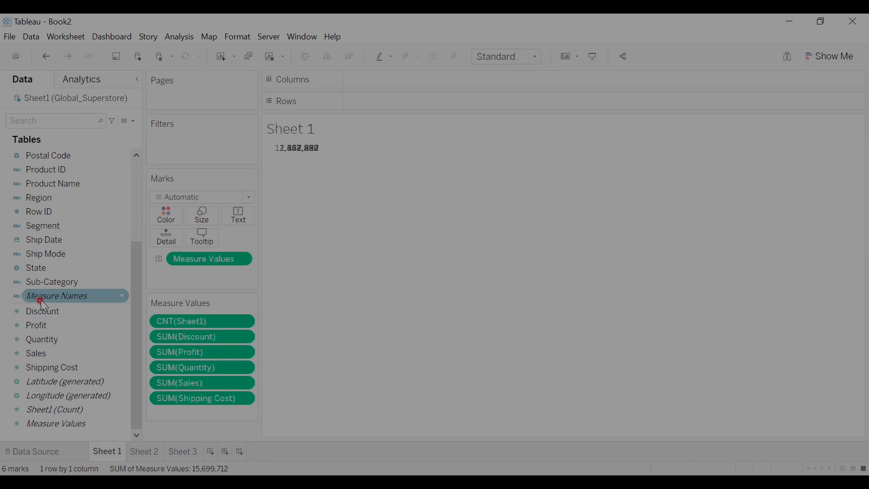
pyautogui.moveTo(306, 152); pyautogui.dragTo(349, 217)
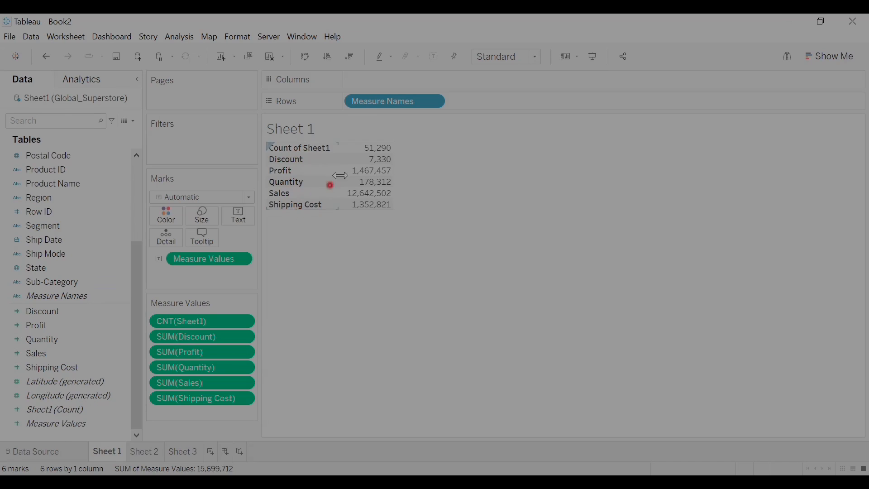
pyautogui.moveTo(353, 161)
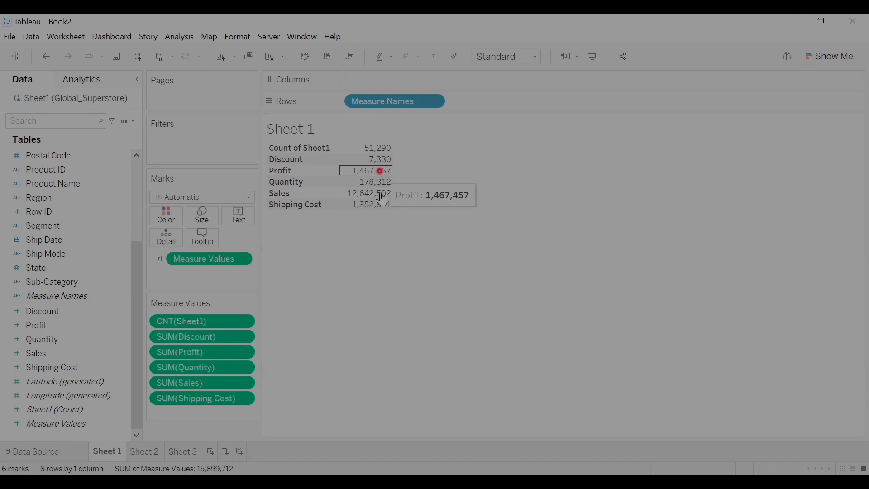
pyautogui.moveTo(382, 160)
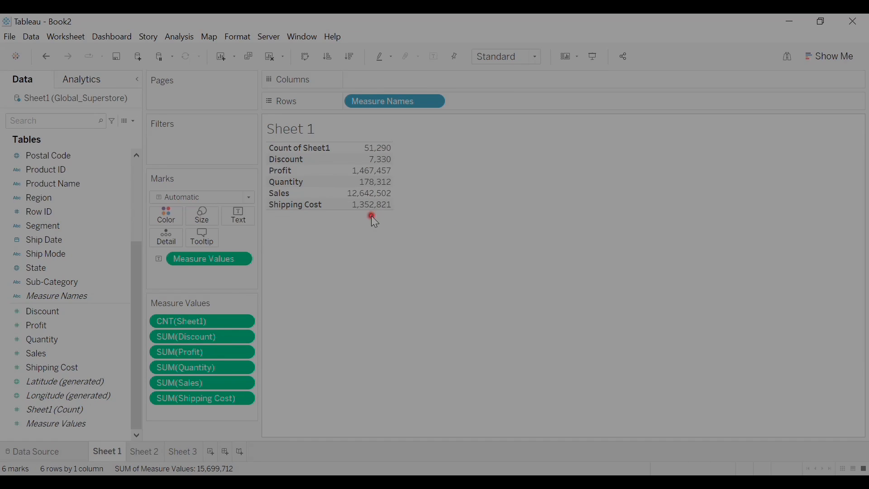
# Step: Examine the description of Measure Names and compare the individual measures with the rows of the table
pyautogui.click(47, 298)
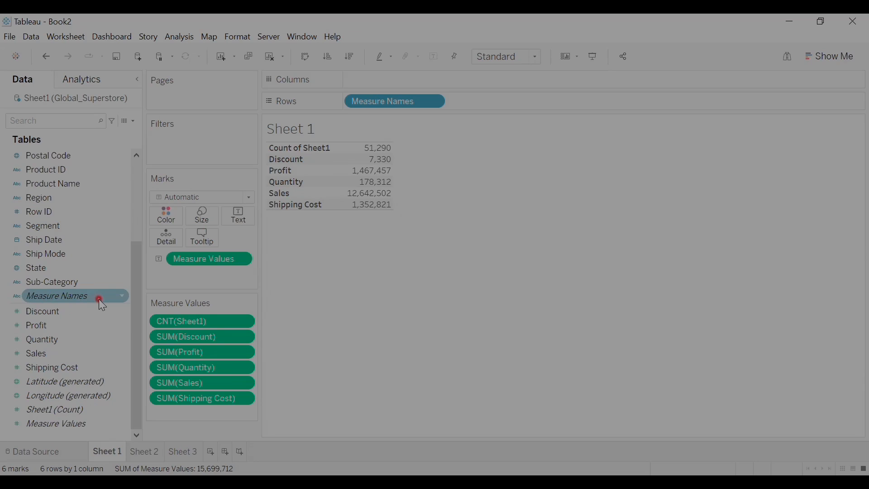
pyautogui.moveTo(99, 299)
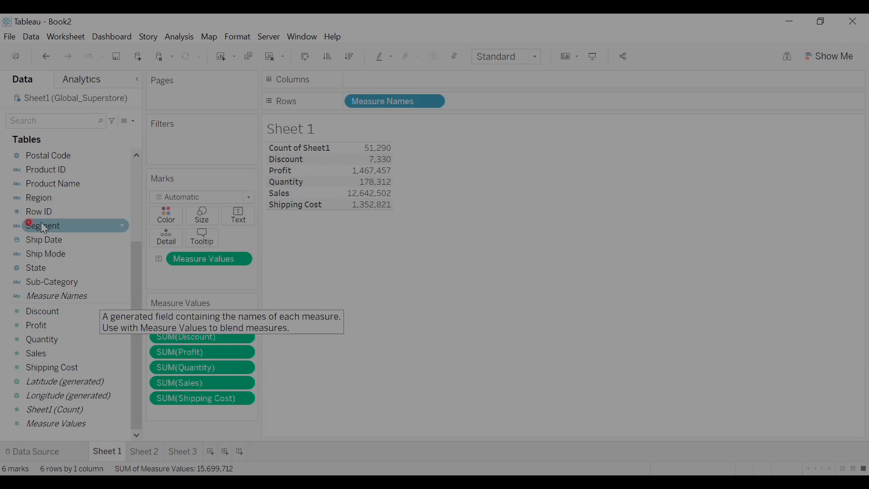
pyautogui.click(88, 364)
pyautogui.click(64, 430)
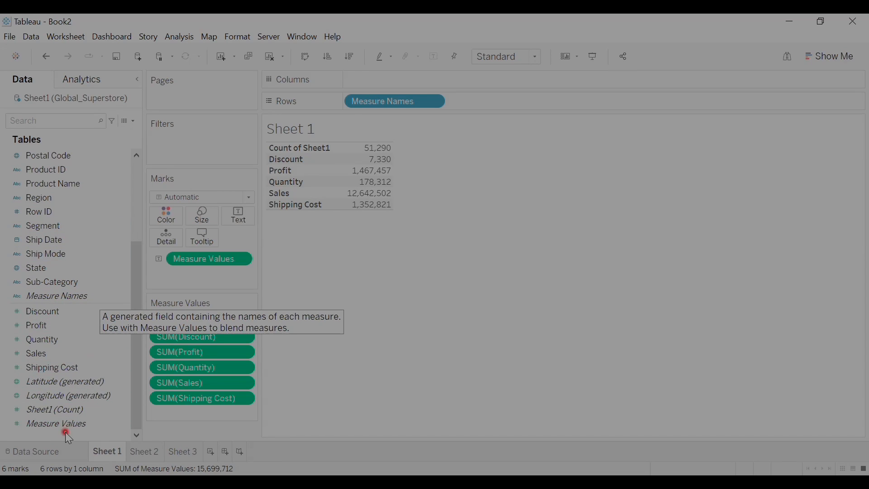
pyautogui.click(75, 300)
pyautogui.click(71, 312)
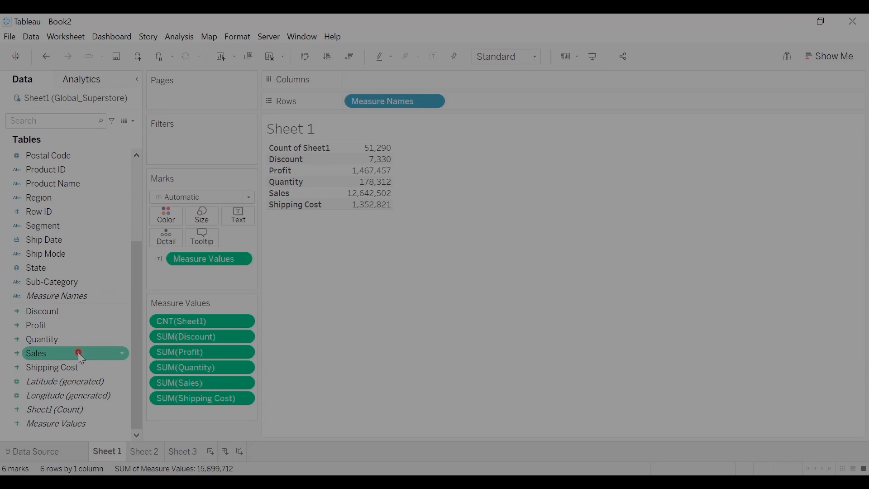
pyautogui.moveTo(381, 189)
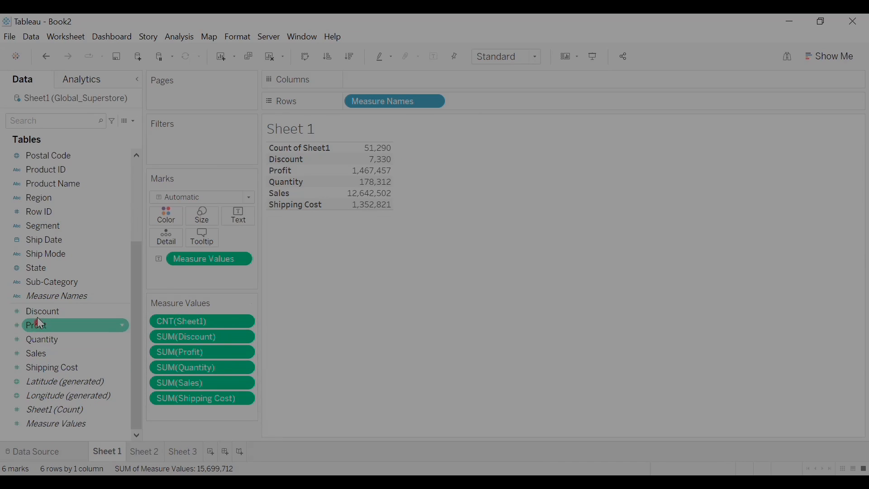
# Step: Remove Measure Names from Rows and Measure Values from Marks
pyautogui.moveTo(384, 107); pyautogui.dragTo(42, 312)
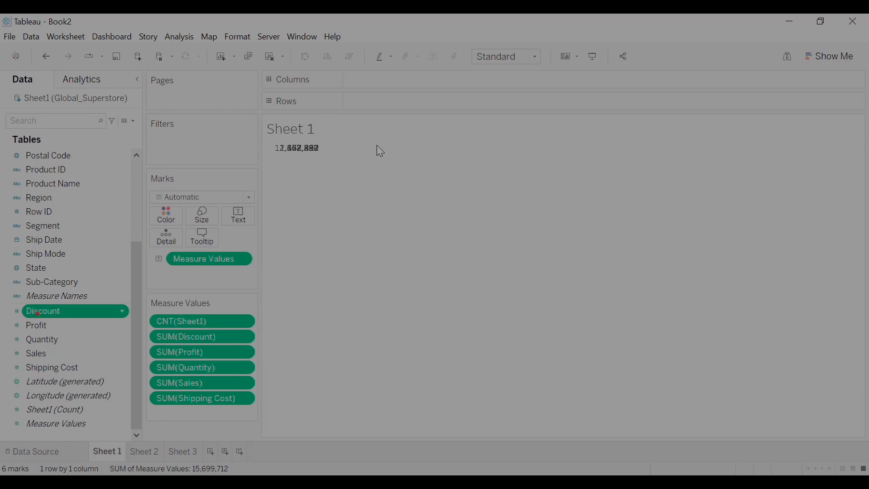
pyautogui.moveTo(222, 266); pyautogui.dragTo(72, 315)
# Step: Plot Discount on Rows, try adding Profit beside it, and clear the Rows shelf again
pyautogui.click(60, 314)
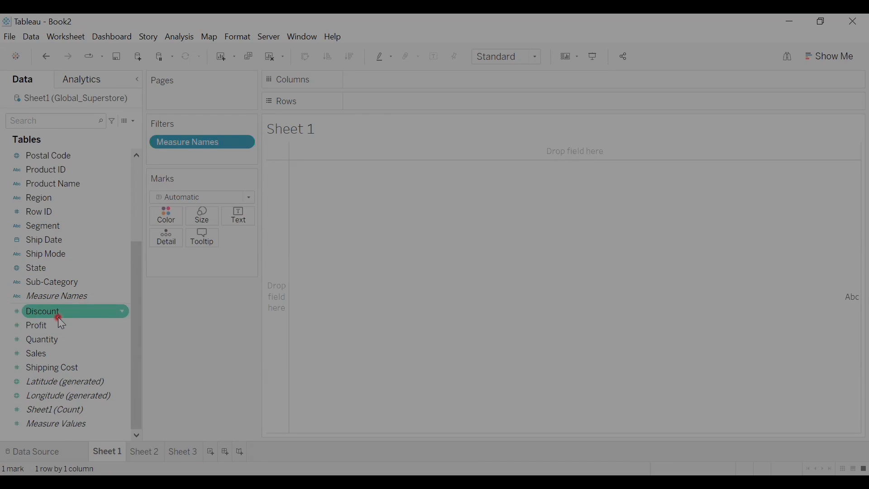
pyautogui.moveTo(421, 111); pyautogui.dragTo(420, 111)
pyautogui.click(70, 330)
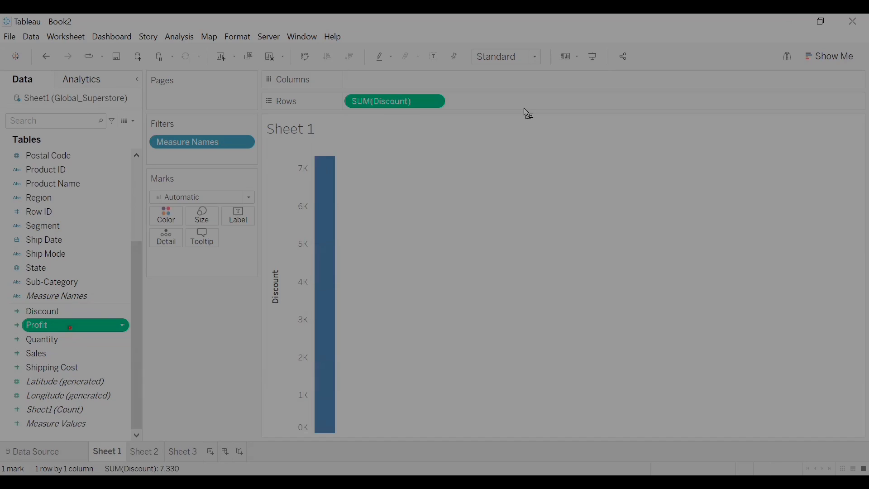
pyautogui.moveTo(189, 230); pyautogui.dragTo(420, 106)
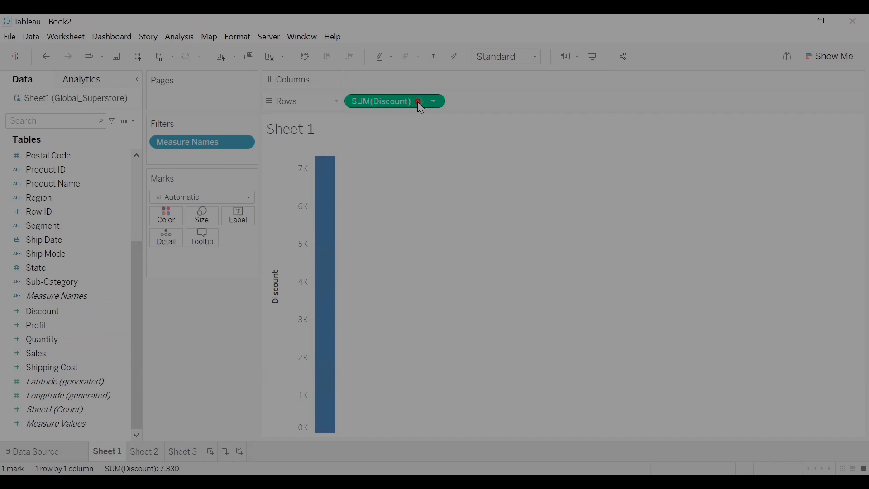
pyautogui.moveTo(80, 284); pyautogui.dragTo(210, 311)
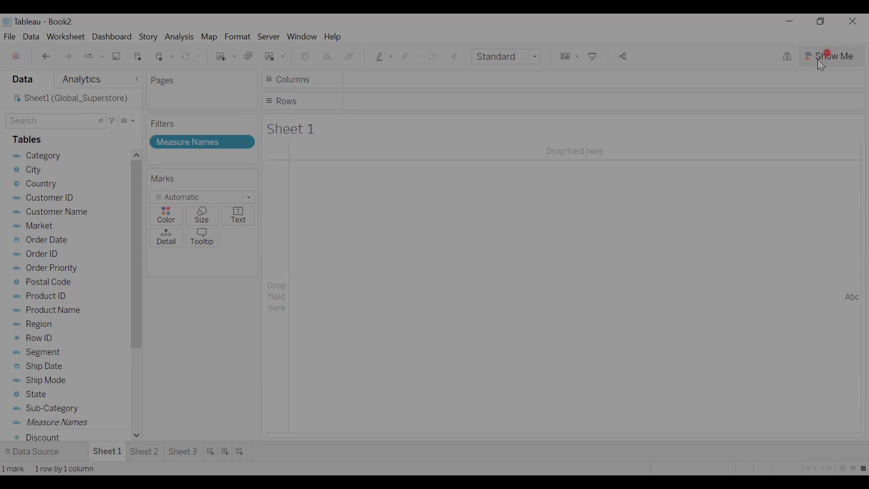
# Step: Look over the chart types offered by Show Me
pyautogui.click(839, 62)
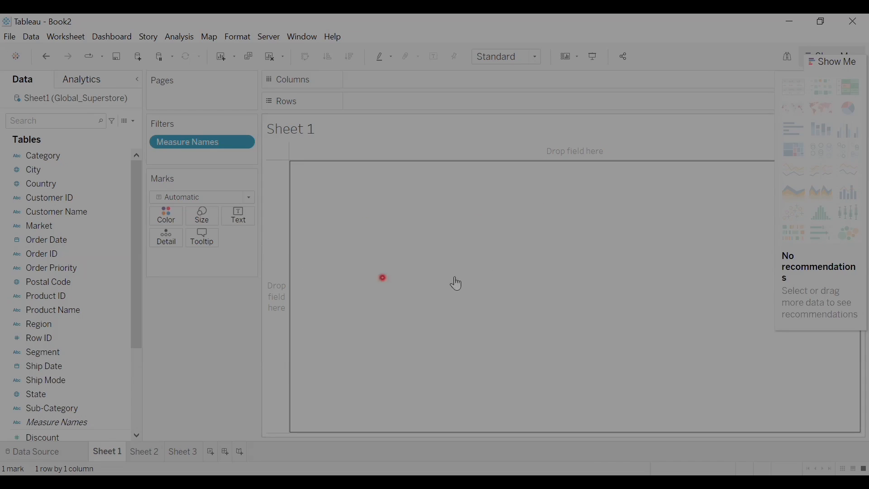
pyautogui.click(795, 129)
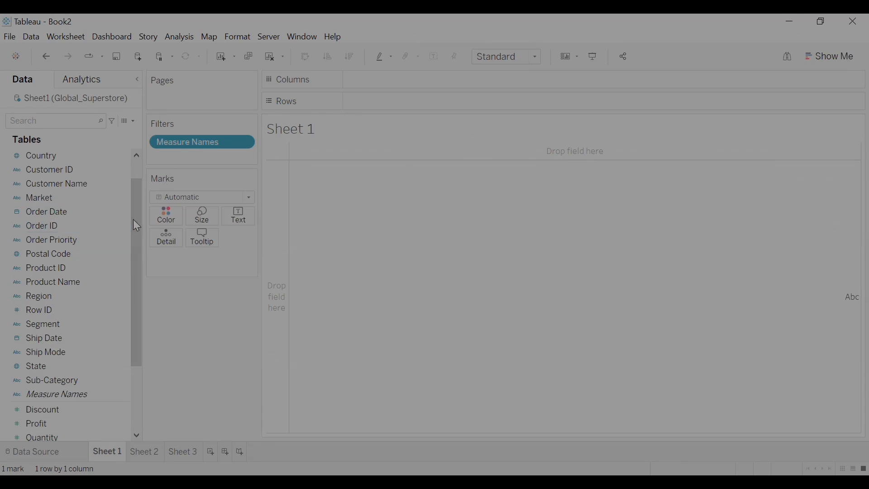
# Step: Add the Sales measure to Rows to plot total sales on Sheet 1
pyautogui.moveTo(133, 219); pyautogui.dragTo(133, 271)
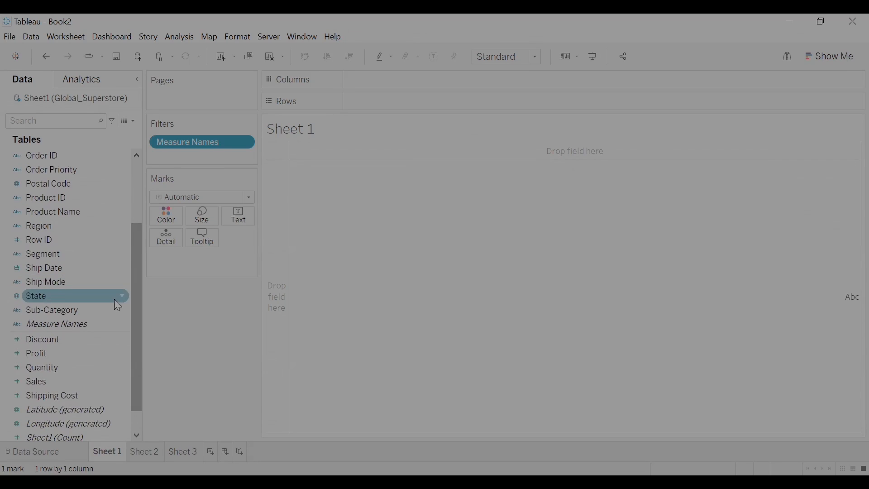
pyautogui.click(76, 380)
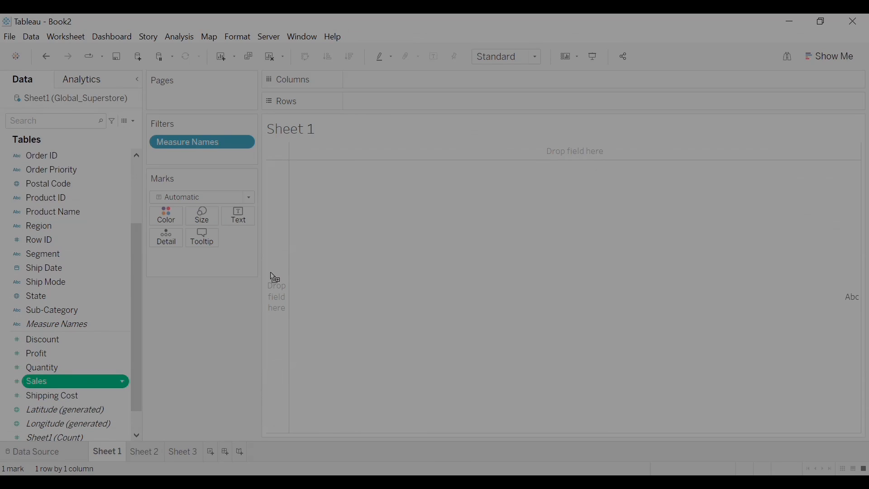
pyautogui.moveTo(299, 293); pyautogui.dragTo(458, 161)
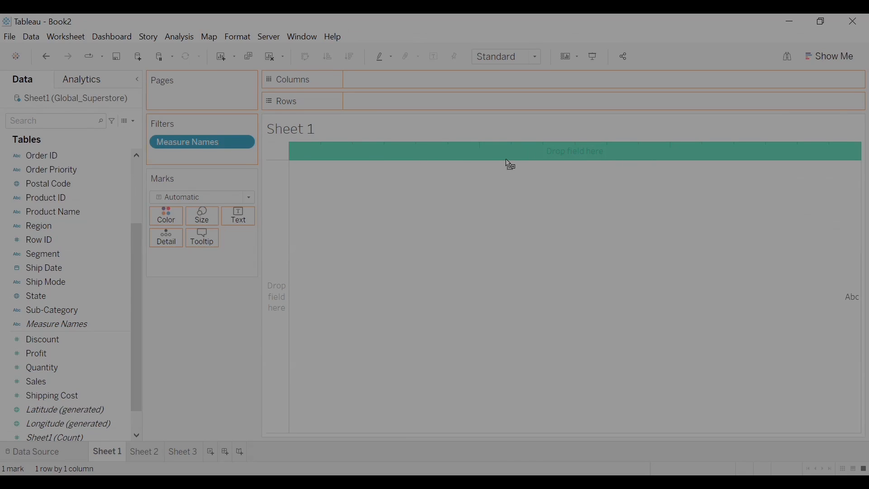
pyautogui.moveTo(505, 159); pyautogui.dragTo(278, 238)
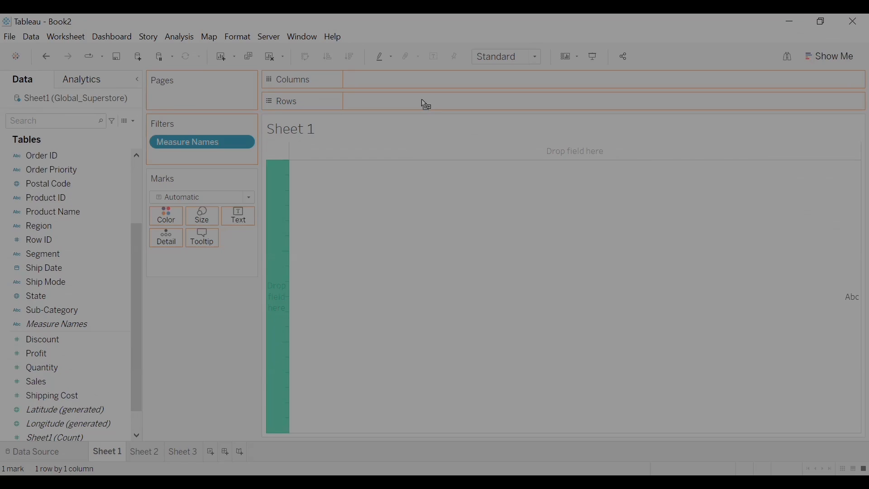
pyautogui.moveTo(422, 101); pyautogui.dragTo(402, 102)
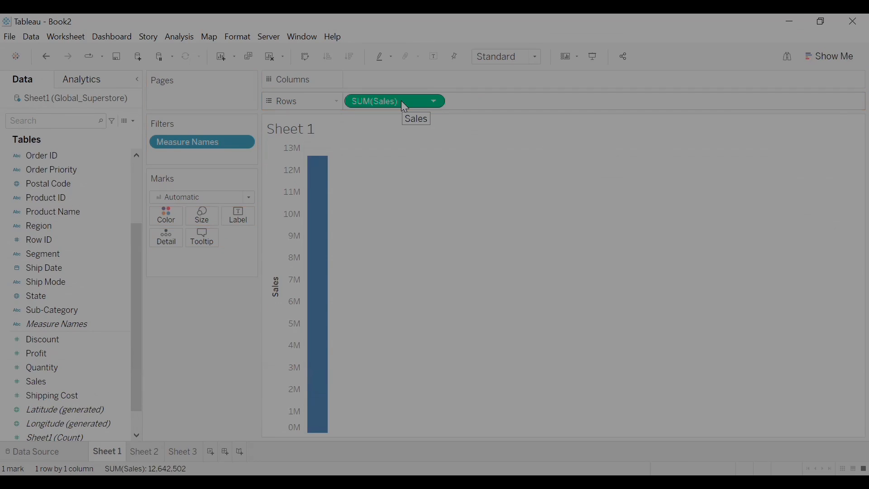
# Step: Add Order Date to Columns and widen the resulting line chart across its year headers
pyautogui.moveTo(336, 168)
pyautogui.scroll(1, 137, 212)
pyautogui.scroll(2, 136, 181)
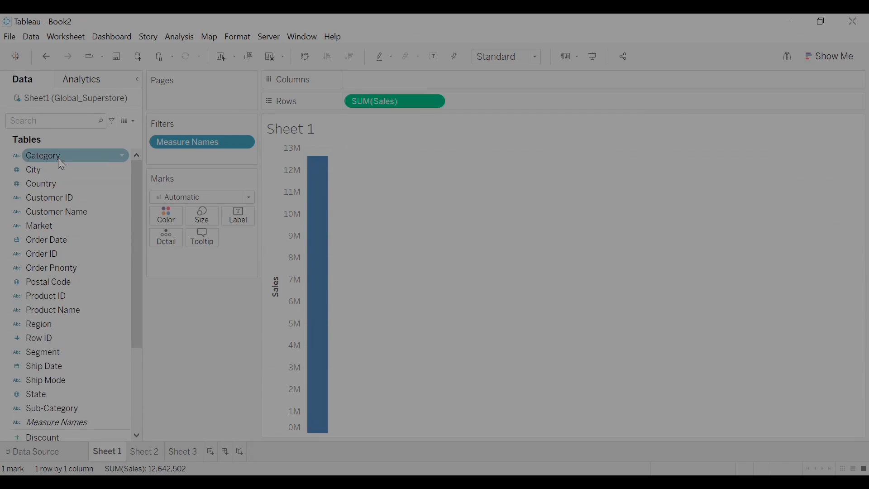
pyautogui.scroll(-1, 136, 271)
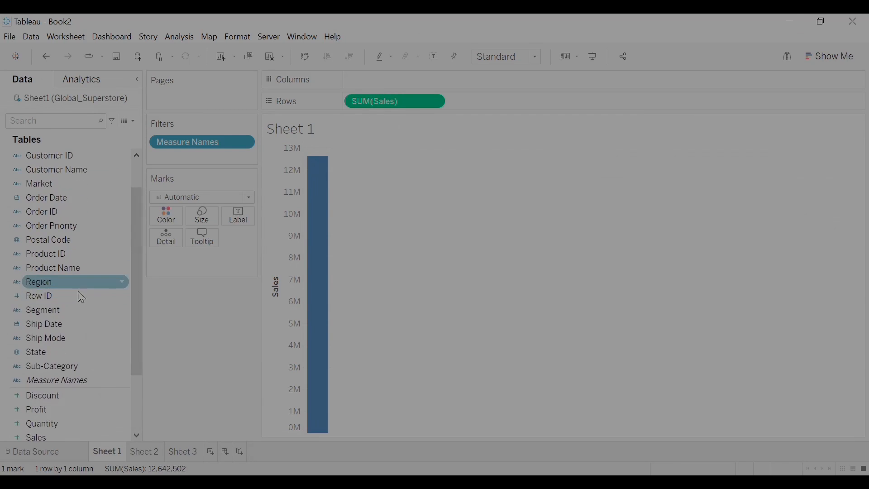
pyautogui.click(69, 199)
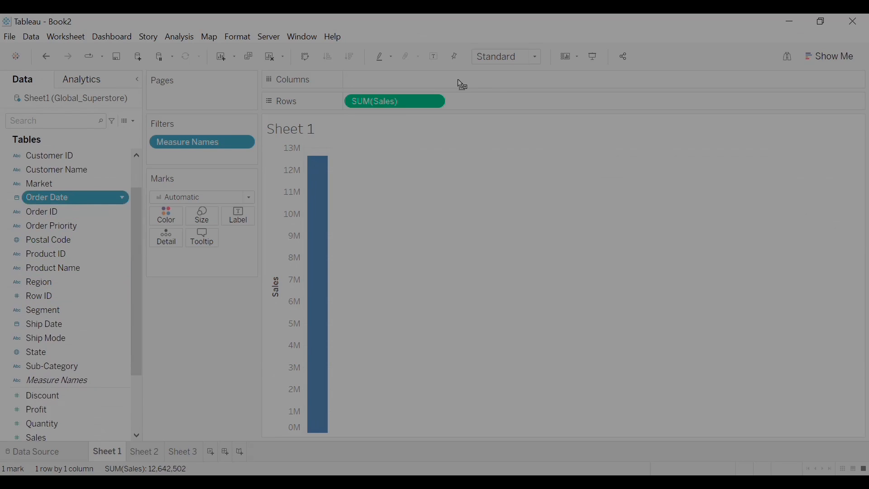
pyautogui.moveTo(457, 79); pyautogui.dragTo(455, 78)
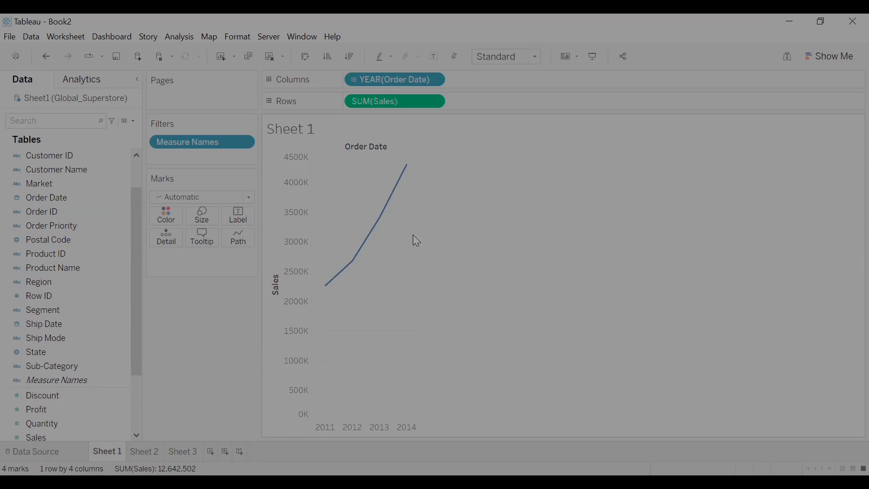
pyautogui.moveTo(419, 426); pyautogui.dragTo(485, 433)
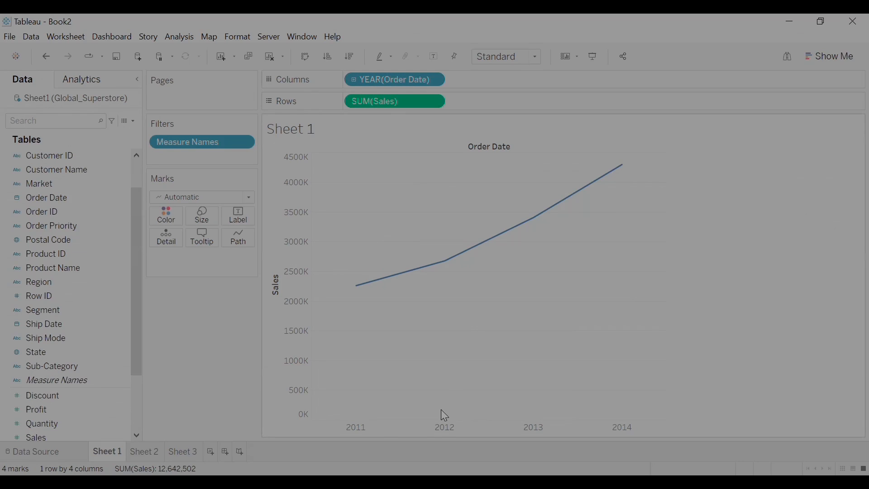
# Step: Change the Order Date detail to Quarter and then to Month, and look along the monthly sales line
pyautogui.click(438, 80)
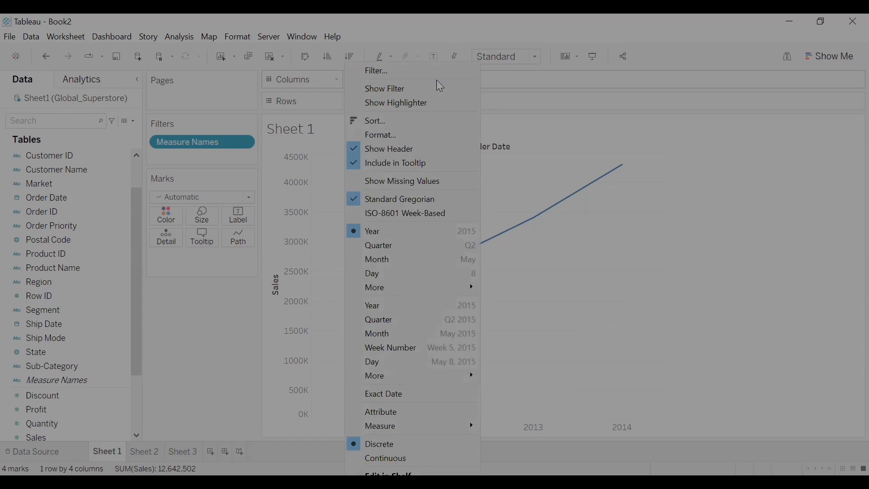
pyautogui.click(392, 246)
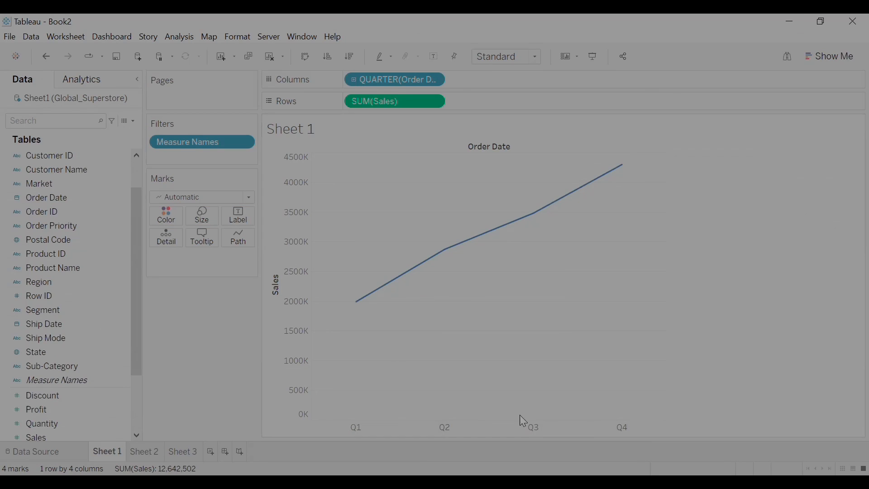
pyautogui.click(439, 81)
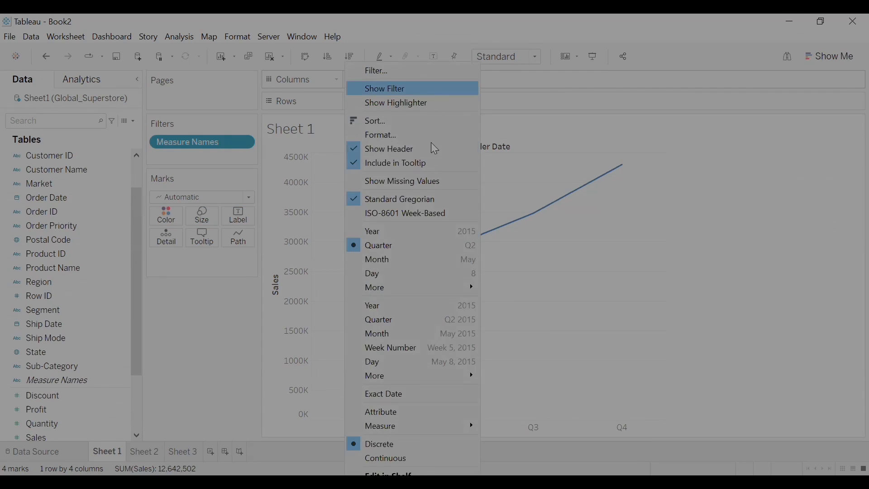
pyautogui.click(417, 262)
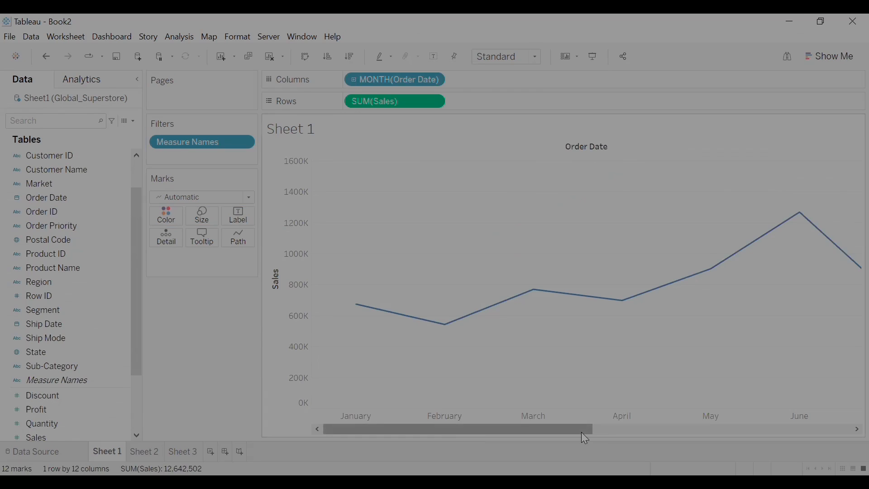
pyautogui.click(664, 429)
pyautogui.moveTo(663, 430); pyautogui.dragTo(504, 420)
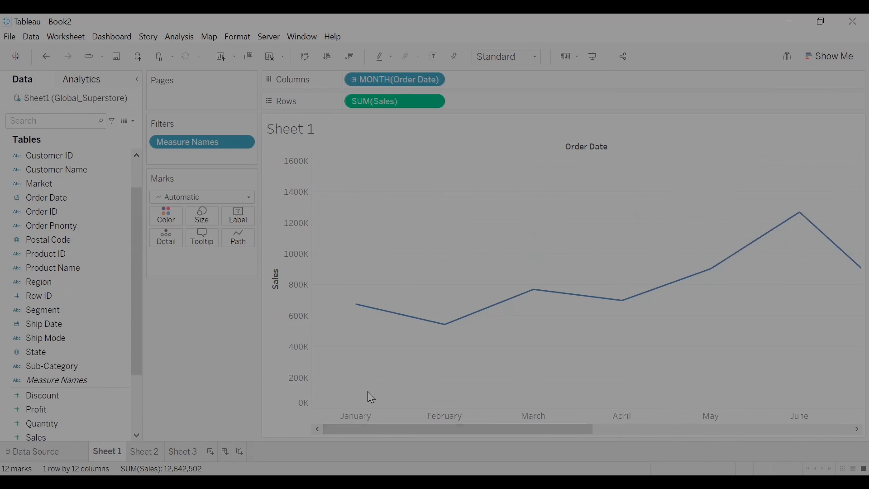
# Step: Look through the detail levels offered for a custom Order Date, leaving the Custom Date dialog without applying anything
pyautogui.click(434, 81)
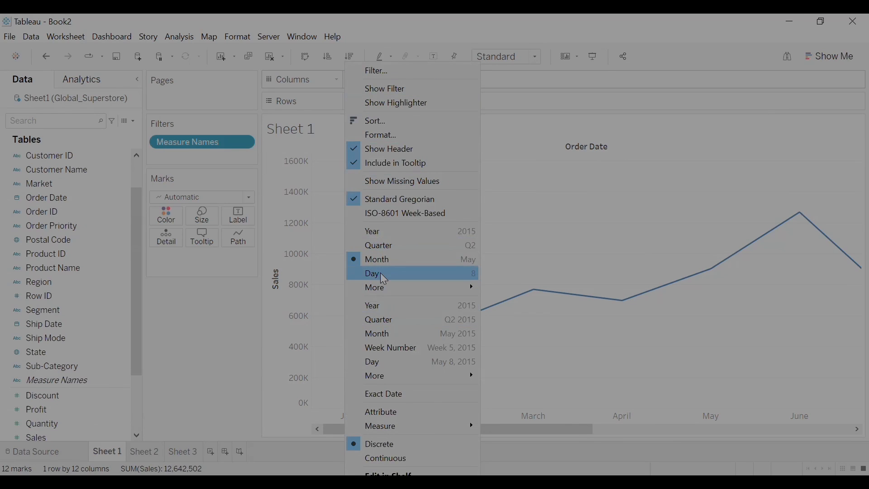
pyautogui.moveTo(432, 288)
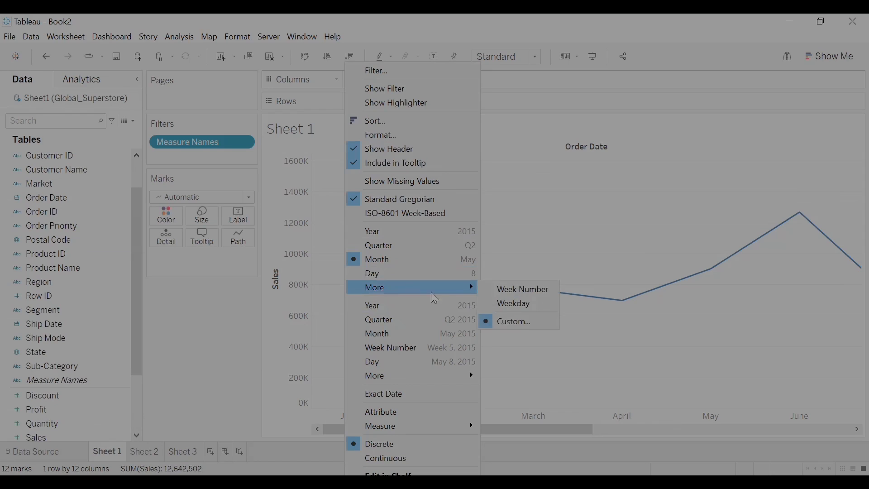
pyautogui.click(528, 325)
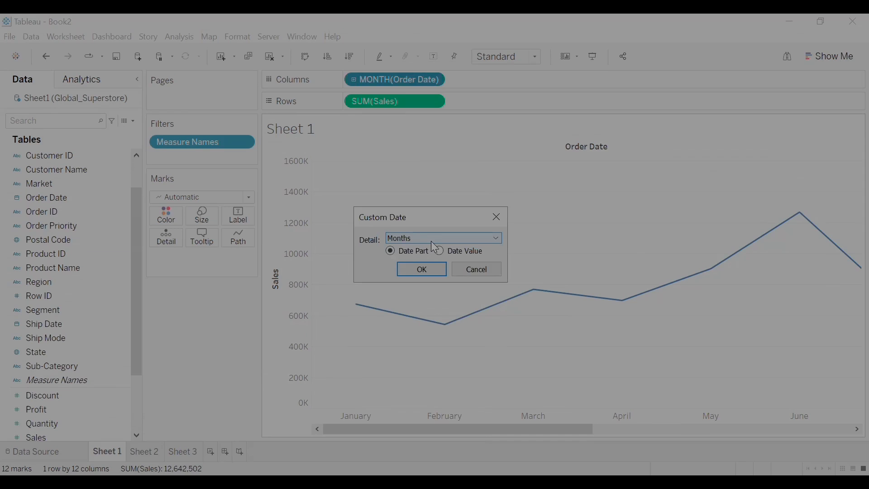
pyautogui.click(431, 240)
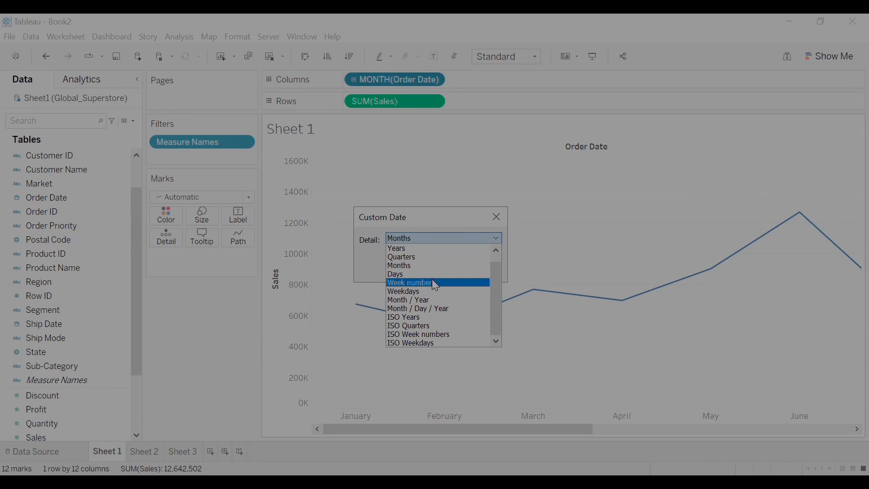
pyautogui.click(496, 218)
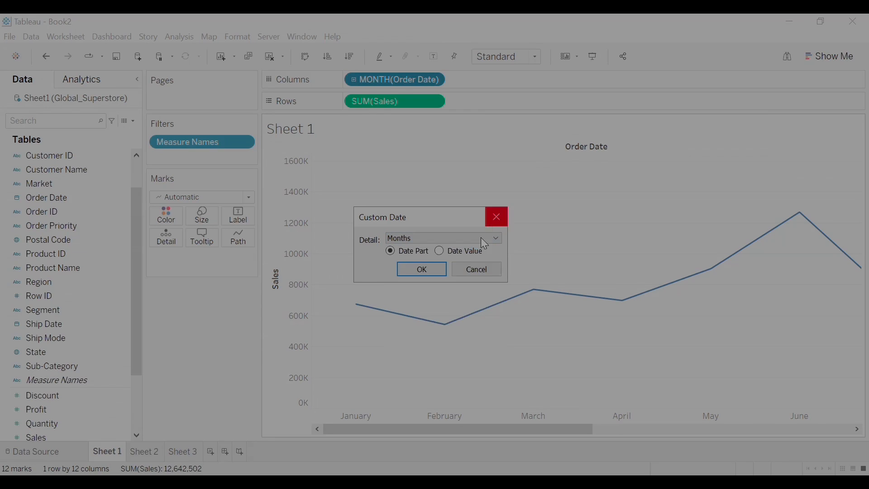
pyautogui.click(467, 269)
# Step: Set the Order Date detail to Year and check which fields Show Me requires for a discrete line chart
pyautogui.click(433, 82)
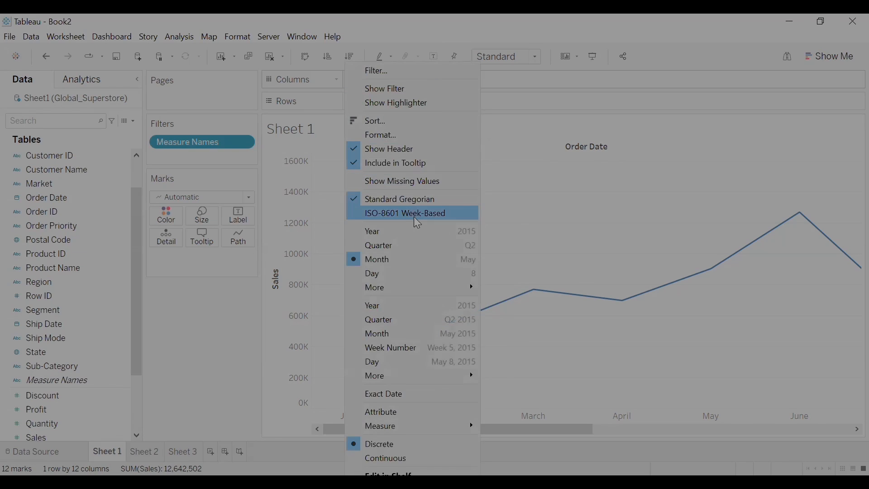
pyautogui.click(424, 233)
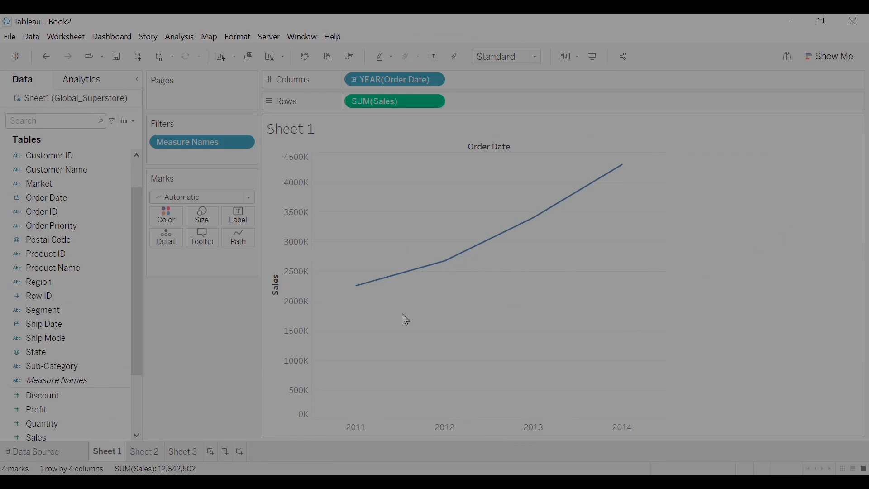
pyautogui.click(838, 57)
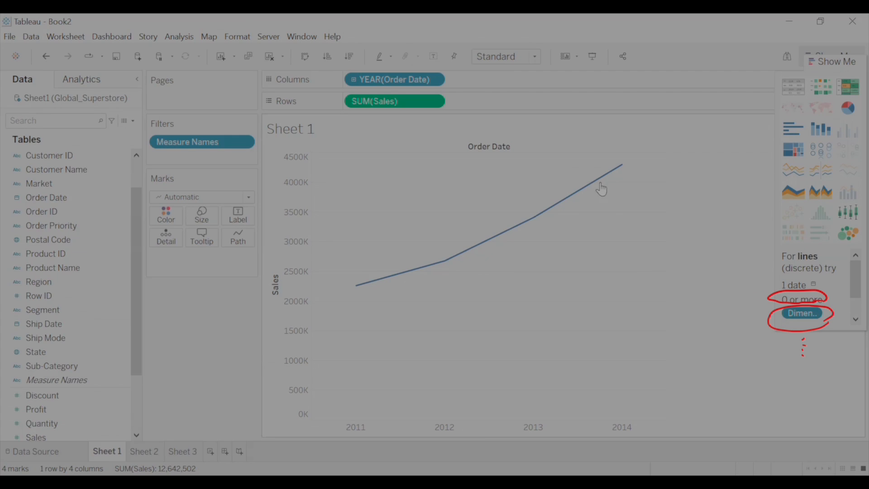
pyautogui.click(821, 60)
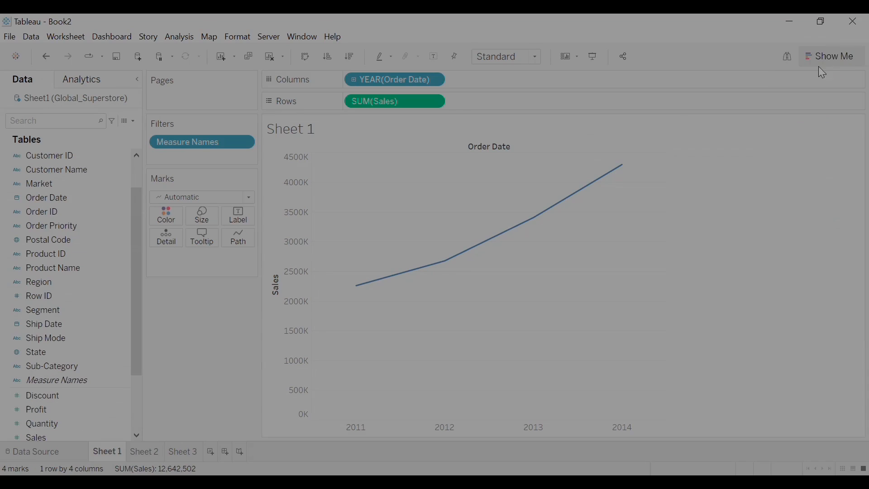
# Step: Add the Category dimension to Columns after the year of Order Date
pyautogui.scroll(3, 73, 271)
pyautogui.click(71, 175)
pyautogui.click(77, 168)
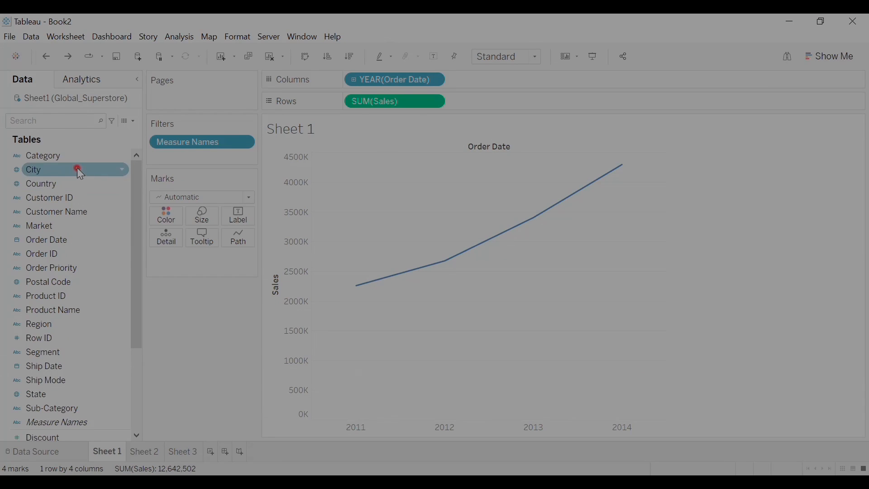
pyautogui.click(76, 162)
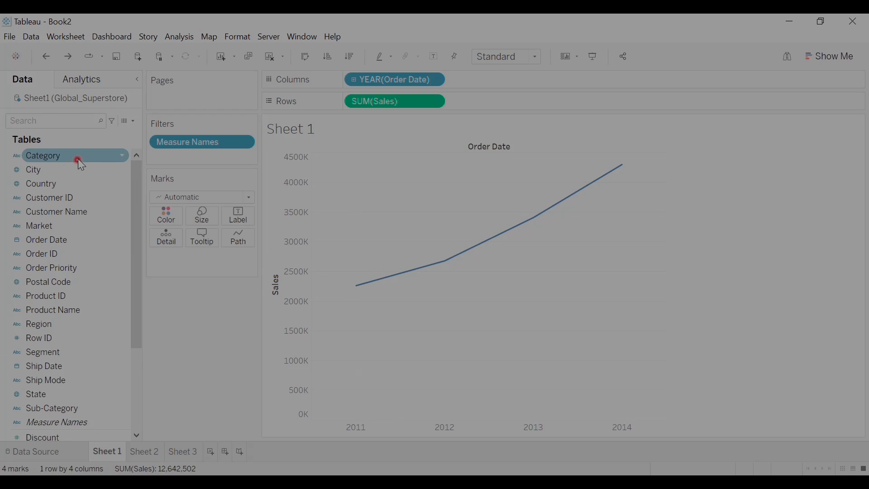
pyautogui.click(81, 156)
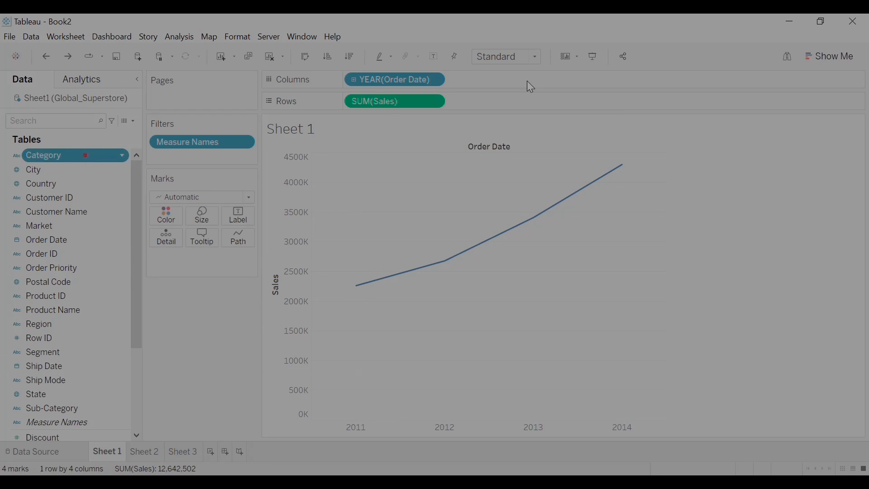
pyautogui.moveTo(530, 86); pyautogui.dragTo(529, 84)
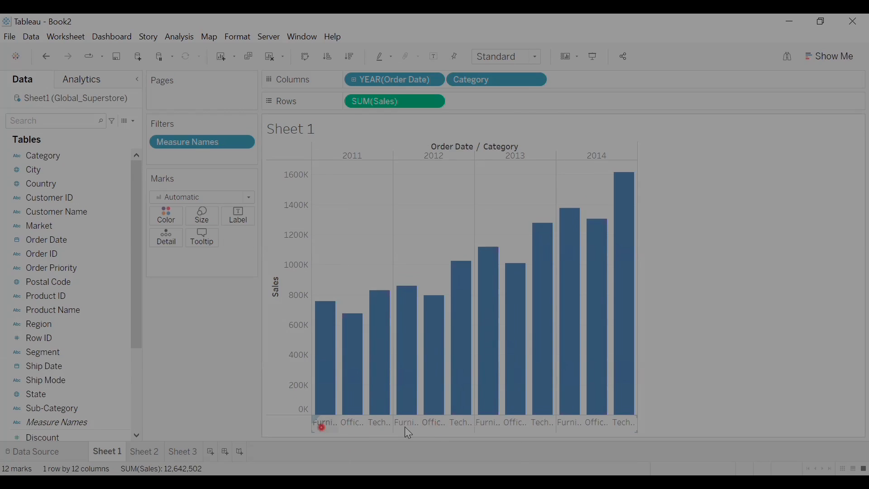
# Step: Inspect the 2011 category bars, and move Category from Columns to Rows ahead of SUM(Sales)
pyautogui.moveTo(382, 397)
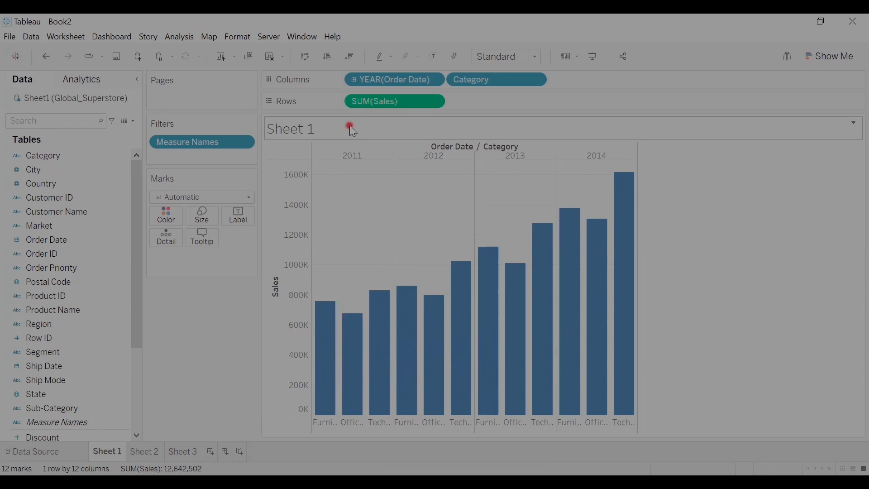
pyautogui.moveTo(381, 325)
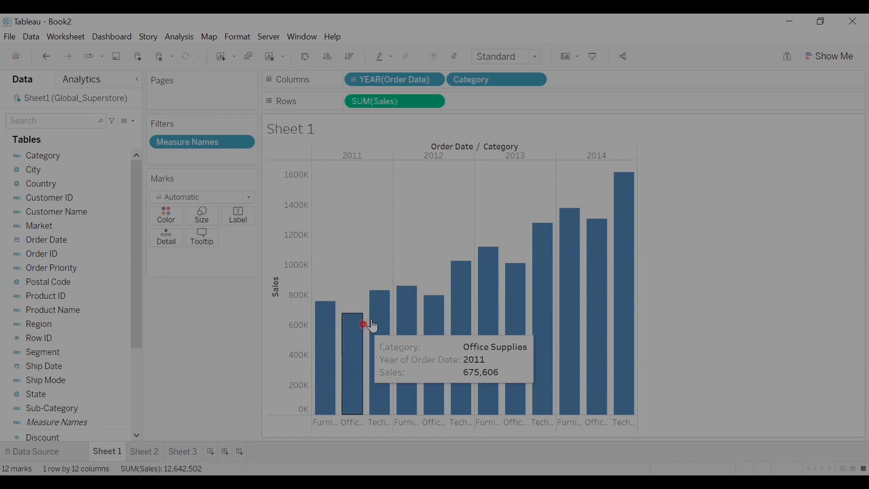
pyautogui.moveTo(381, 300)
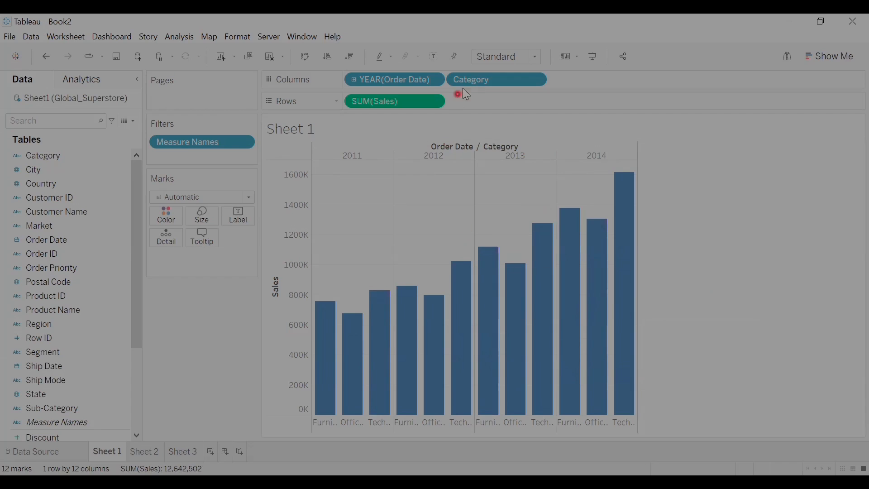
pyautogui.moveTo(477, 81); pyautogui.dragTo(487, 102)
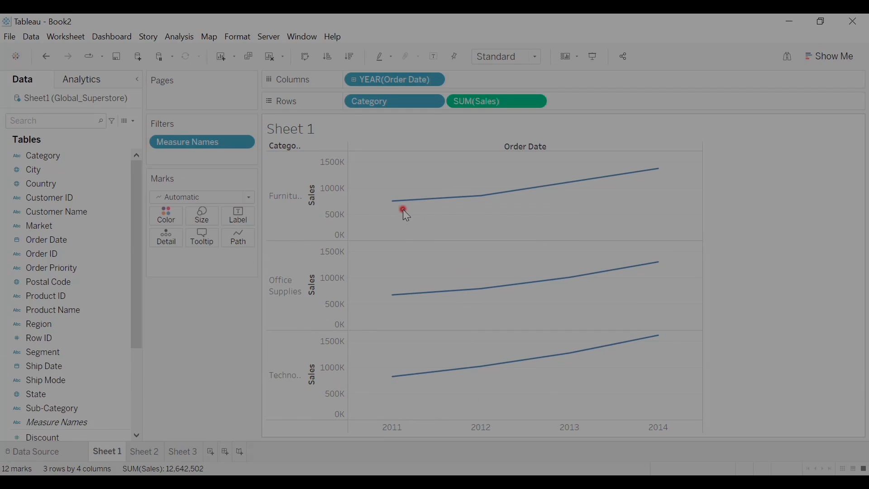
# Step: Move Category from Rows to Marks as a detail field to draw one sales line per category in a shared chart
pyautogui.moveTo(459, 293)
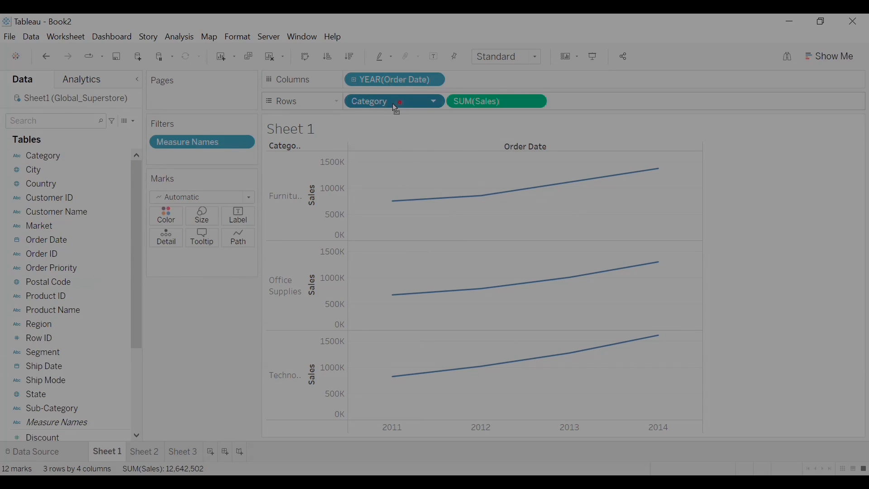
pyautogui.moveTo(393, 103)
pyautogui.mouseDown()
pyautogui.moveTo(194, 169)
pyautogui.moveTo(179, 203)
pyautogui.moveTo(218, 195)
pyautogui.mouseUp()
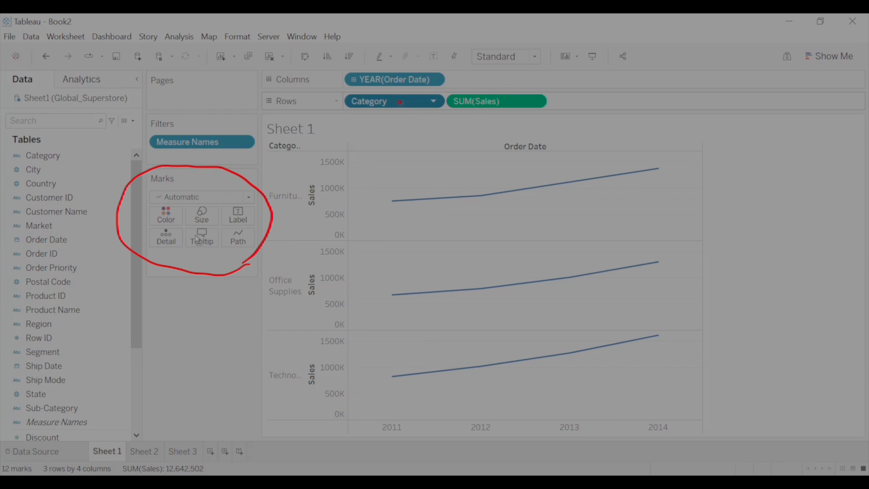
pyautogui.moveTo(211, 269); pyautogui.dragTo(209, 265)
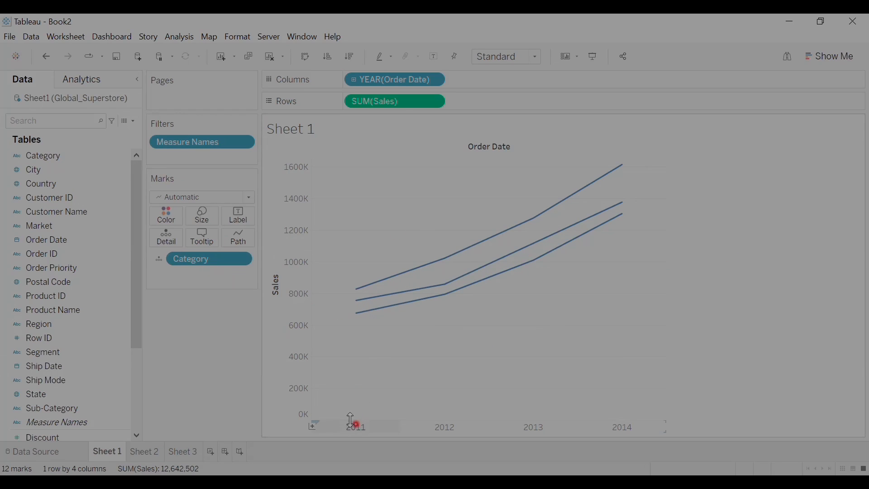
# Step: Color the sales lines by the Category dimension so each category has its own line color
pyautogui.moveTo(361, 287)
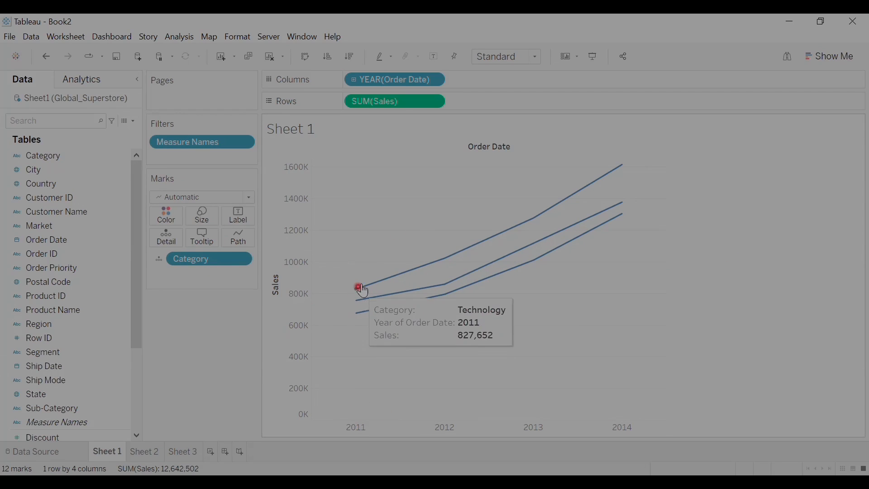
pyautogui.moveTo(394, 308)
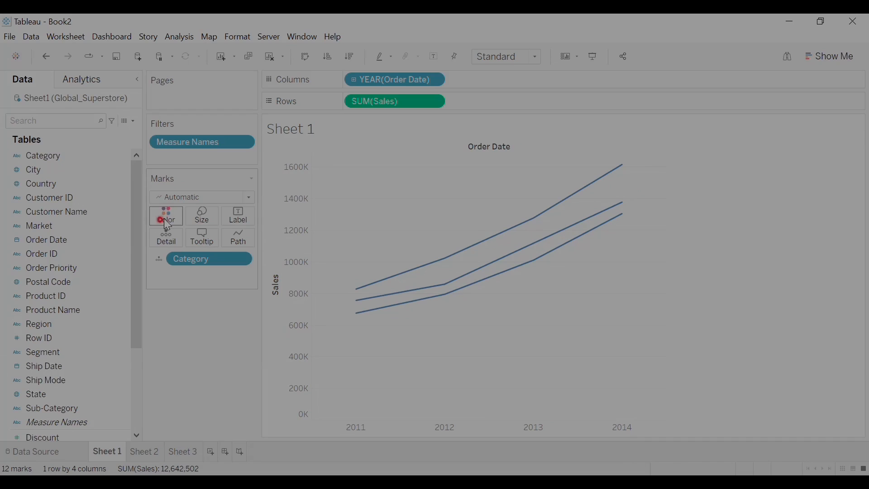
pyautogui.click(47, 159)
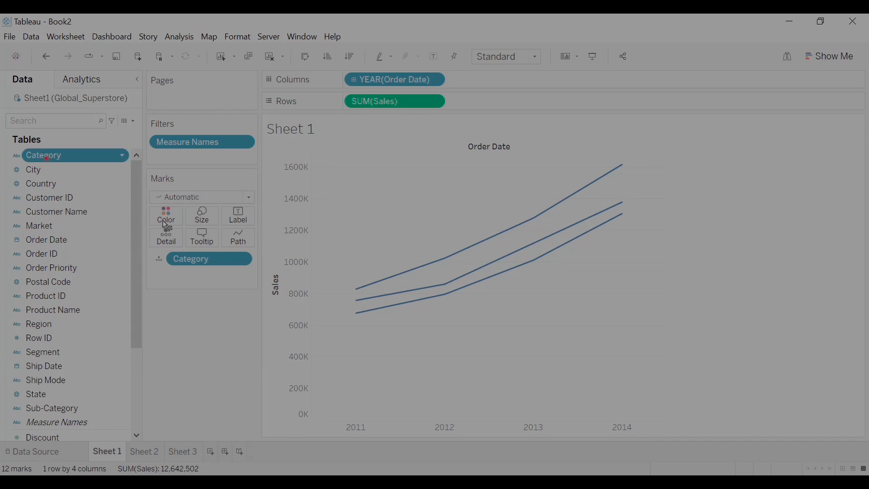
pyautogui.moveTo(165, 225); pyautogui.dragTo(167, 226)
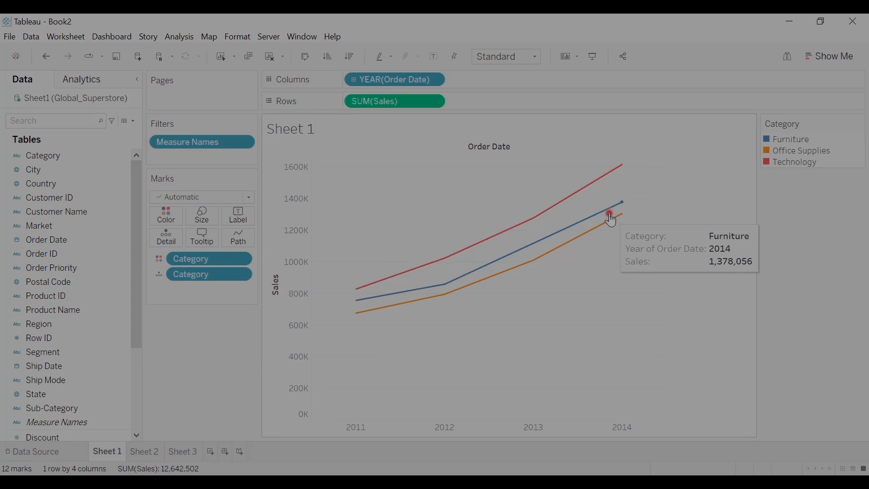
# Step: Compare the colored lines with the Category legend by inspecting their 2014 points and picking out the Technology line
pyautogui.moveTo(537, 264)
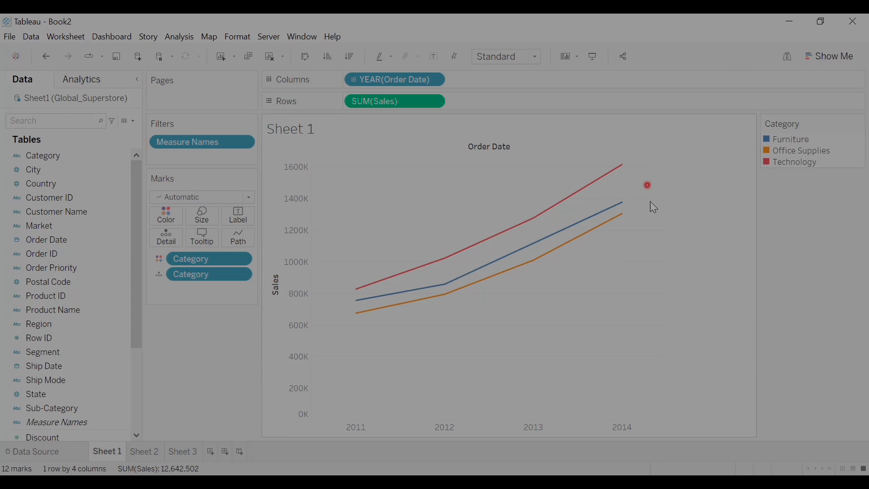
pyautogui.moveTo(602, 216)
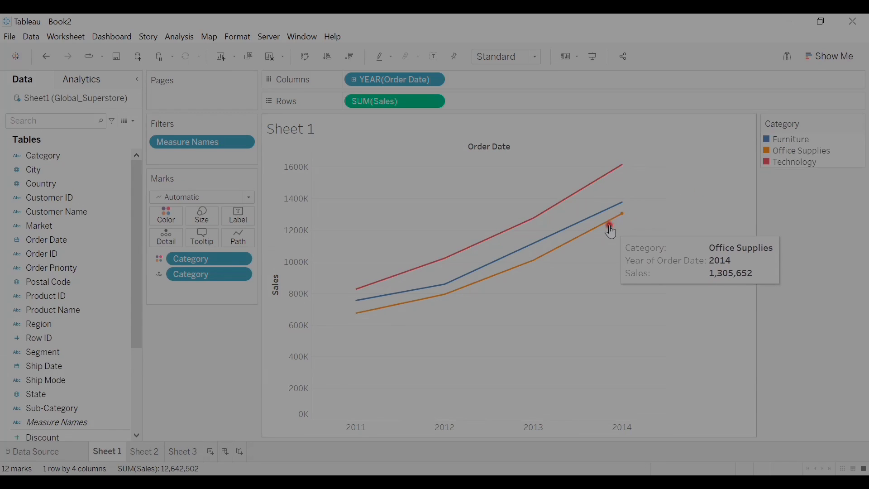
pyautogui.click(767, 139)
pyautogui.click(735, 226)
pyautogui.click(607, 176)
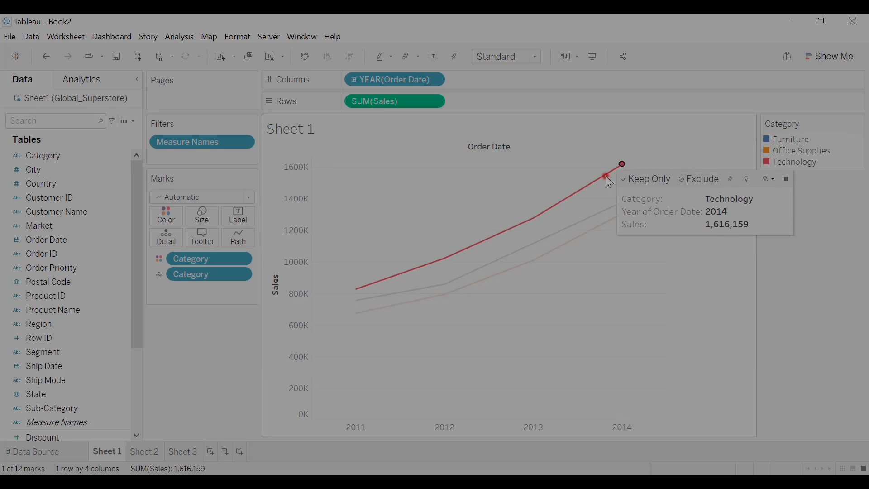
# Step: Change Furniture to green in the Category color assignments and apply it to the chart
pyautogui.doubleClick(789, 139)
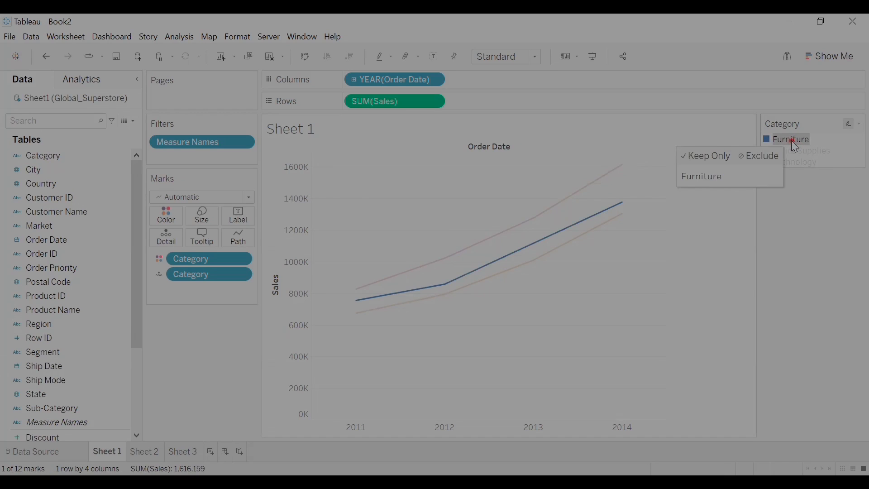
pyautogui.click(470, 215)
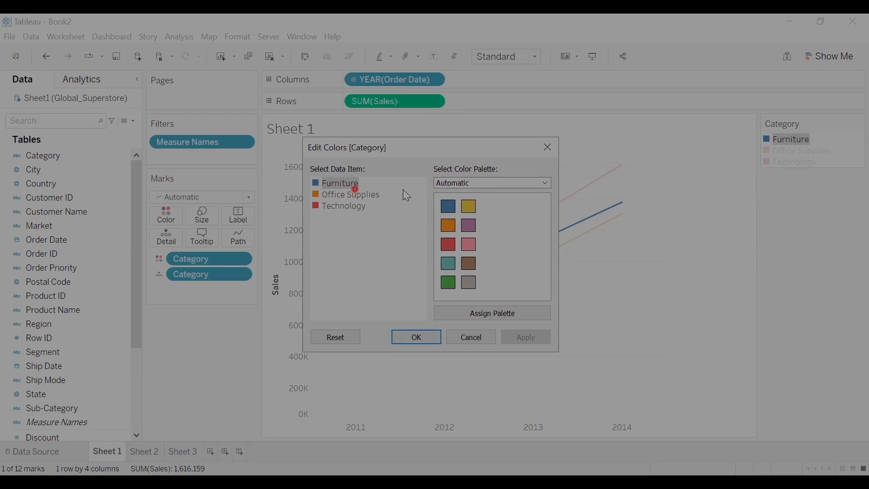
pyautogui.click(448, 283)
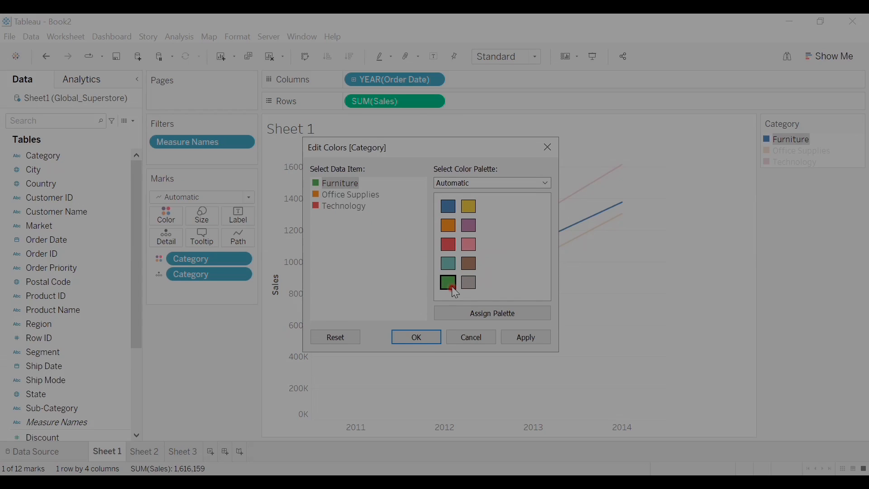
pyautogui.click(524, 337)
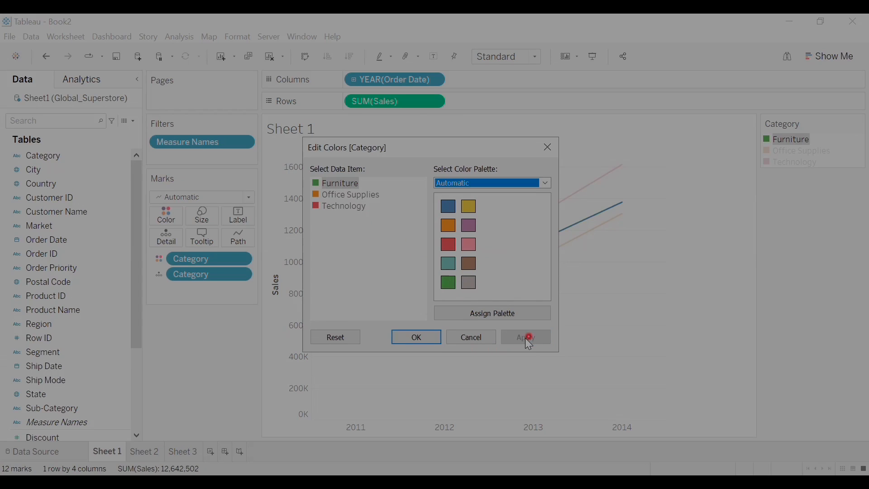
pyautogui.click(405, 344)
pyautogui.moveTo(548, 244)
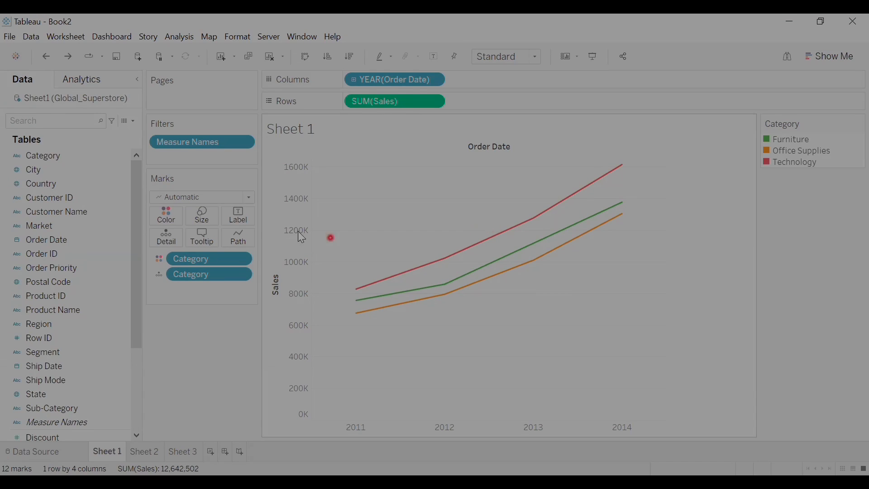
# Step: Try thicker sales lines using the mark size, and settle on a thin line width
pyautogui.click(202, 216)
pyautogui.moveTo(214, 244); pyautogui.dragTo(252, 242)
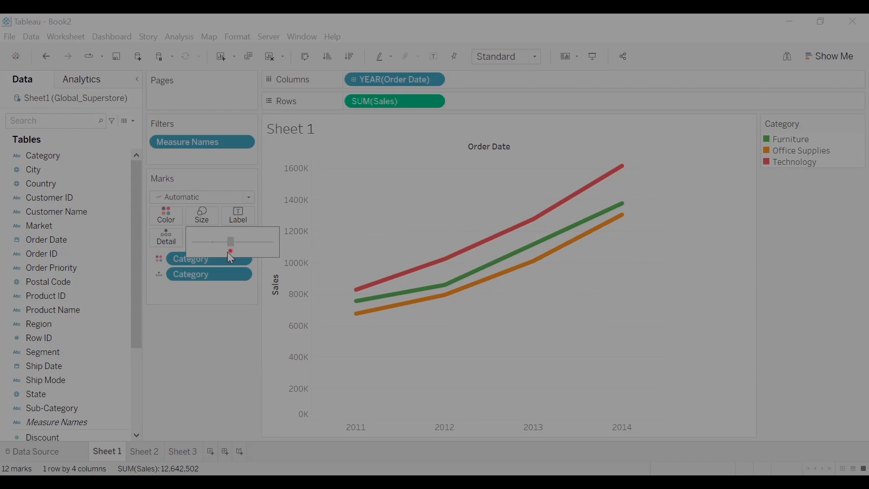
pyautogui.moveTo(227, 251); pyautogui.dragTo(222, 251)
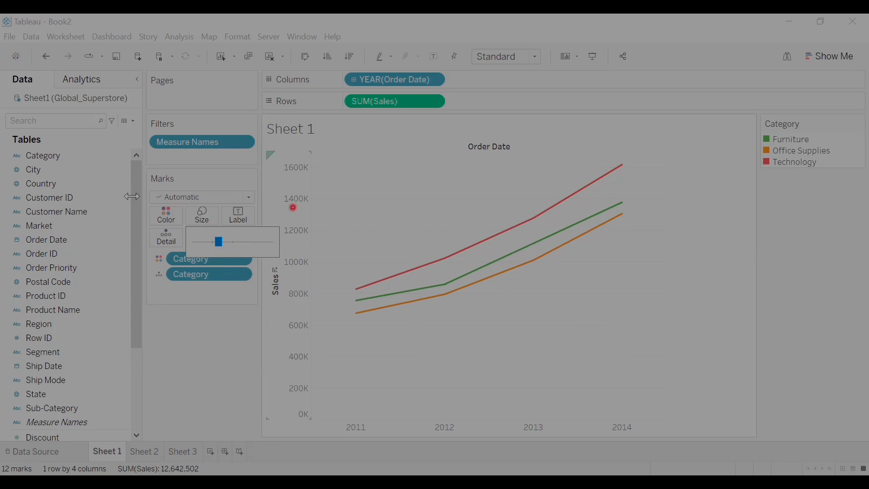
pyautogui.click(198, 224)
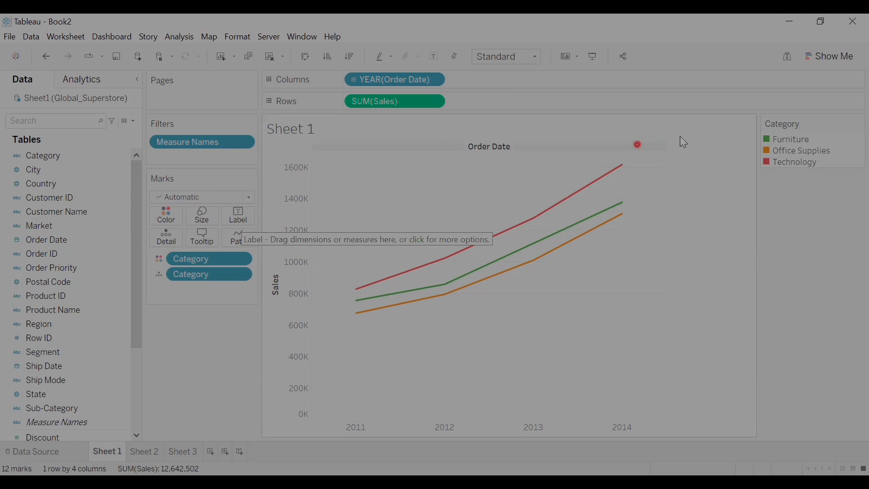
# Step: Label the sales lines with the Category dimension
pyautogui.moveTo(626, 168)
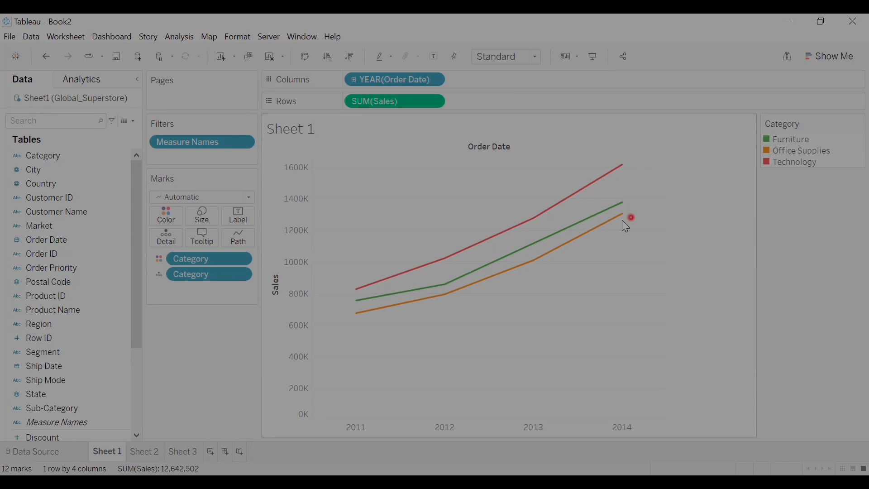
pyautogui.click(62, 157)
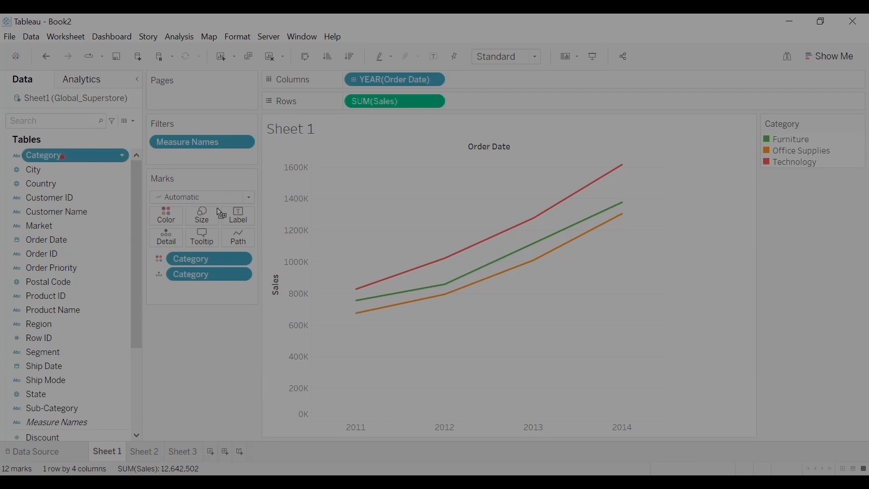
pyautogui.moveTo(245, 218); pyautogui.dragTo(247, 223)
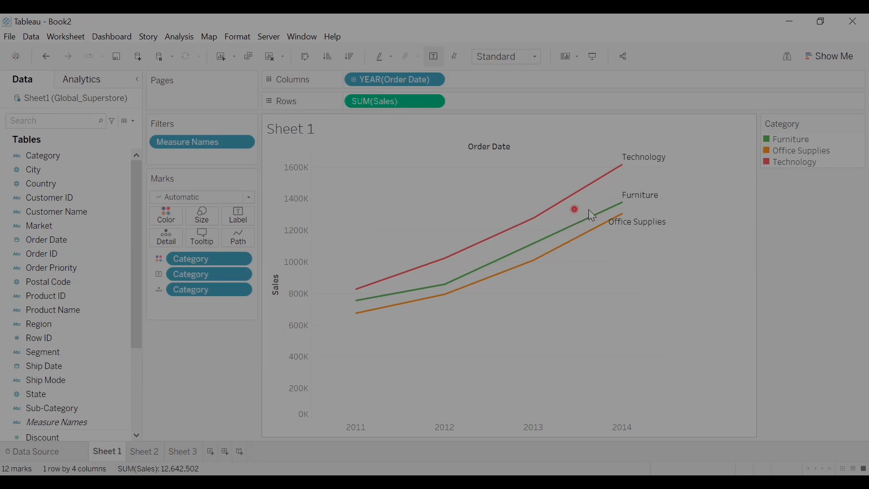
pyautogui.moveTo(597, 211)
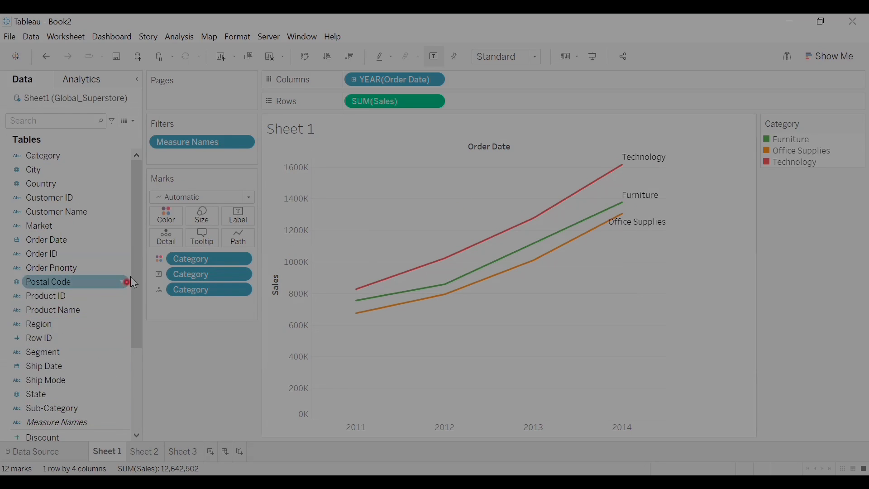
# Step: Add the Sales measure as a mark label and remove the Category label from Marks
pyautogui.moveTo(136, 278); pyautogui.dragTo(129, 336)
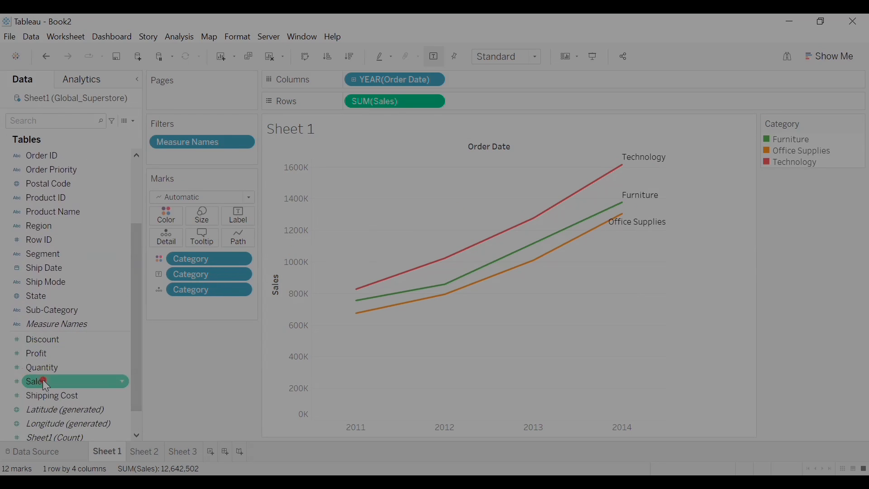
pyautogui.click(53, 387)
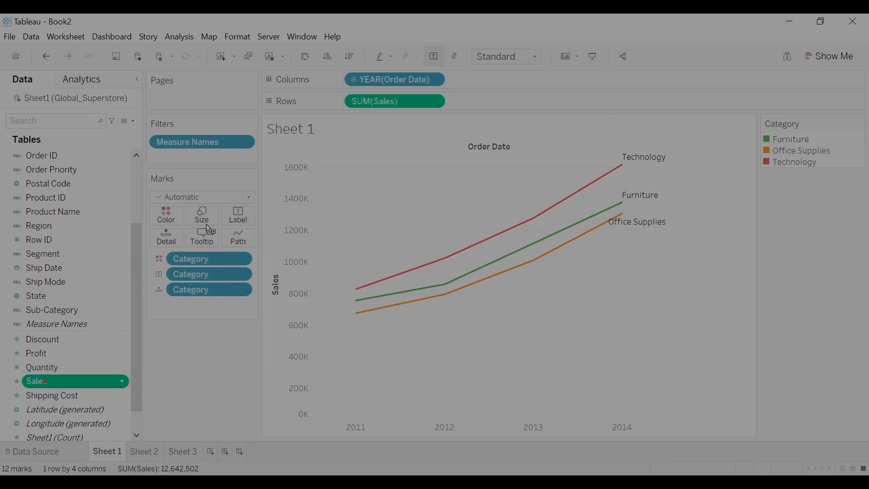
pyautogui.moveTo(206, 225); pyautogui.dragTo(232, 223)
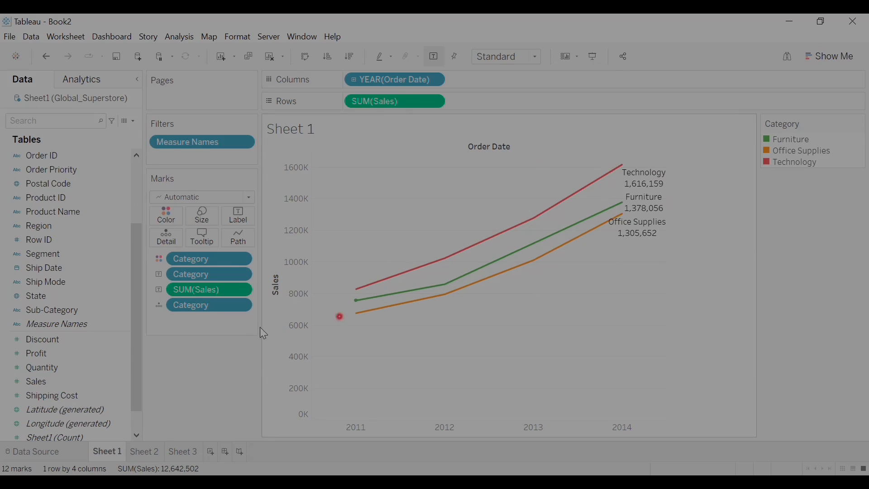
pyautogui.moveTo(202, 277); pyautogui.dragTo(48, 293)
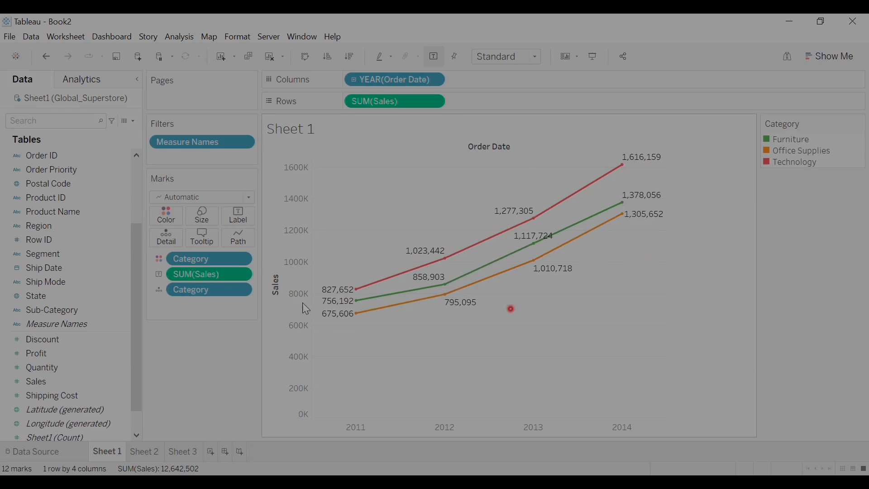
# Step: Make the sales mark labels bold in the label font settings
pyautogui.click(236, 216)
pyautogui.click(239, 221)
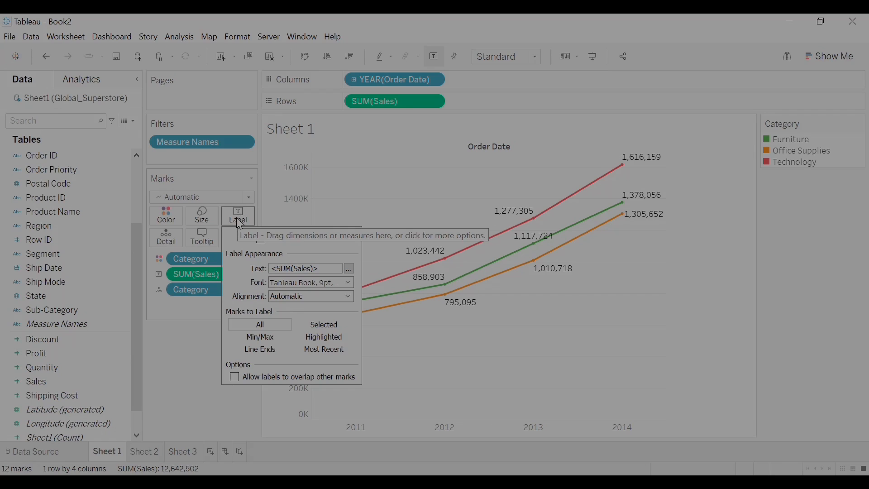
pyautogui.click(317, 286)
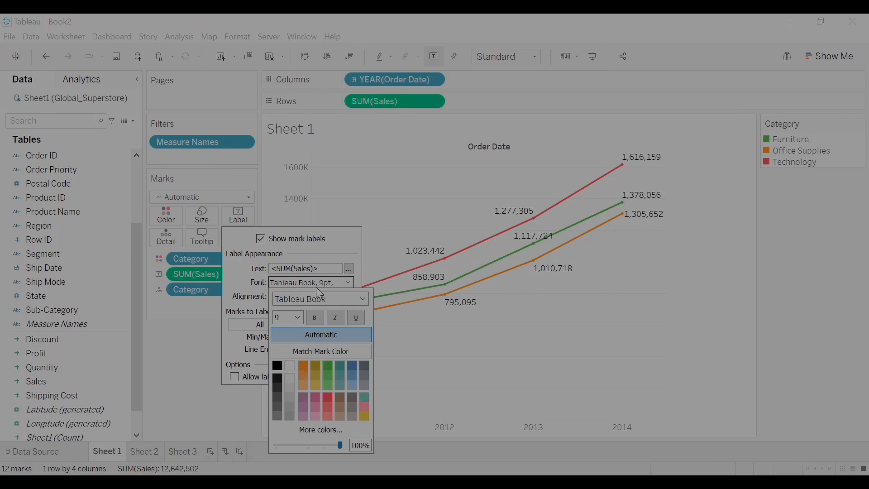
pyautogui.click(315, 317)
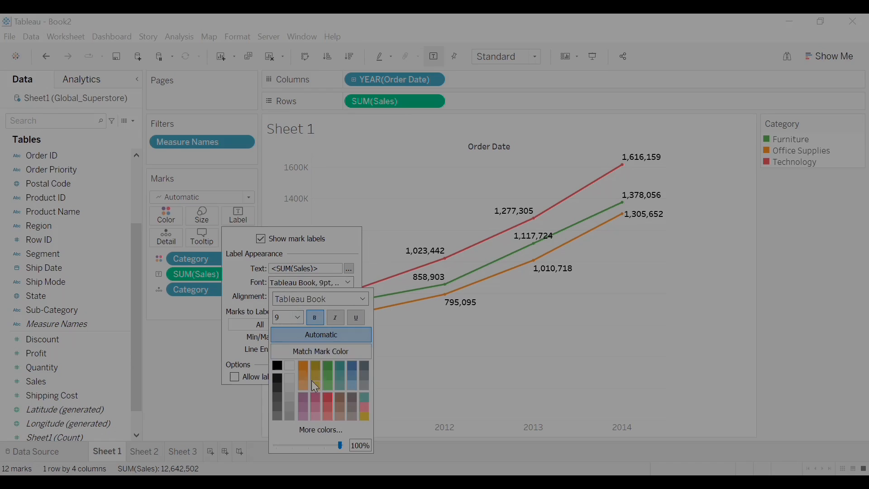
pyautogui.click(233, 278)
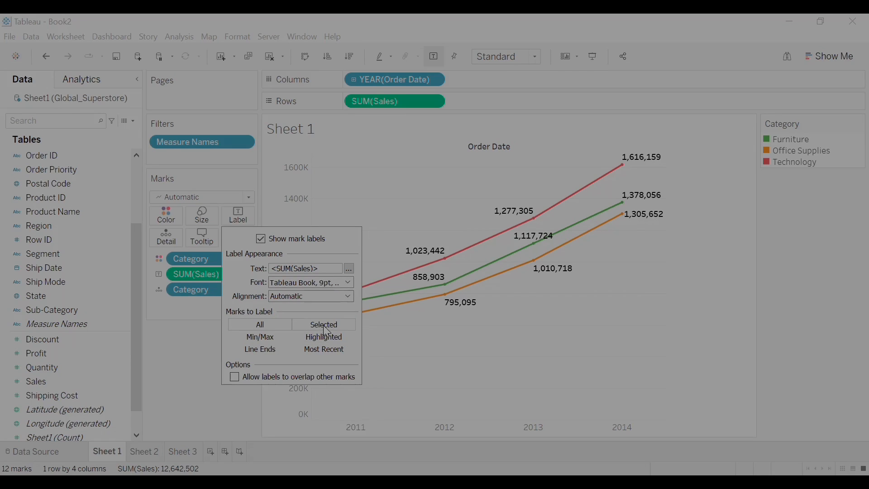
# Step: Try the Min/Max labeling option, and label the line ends instead at both the start and end of each line
pyautogui.click(274, 336)
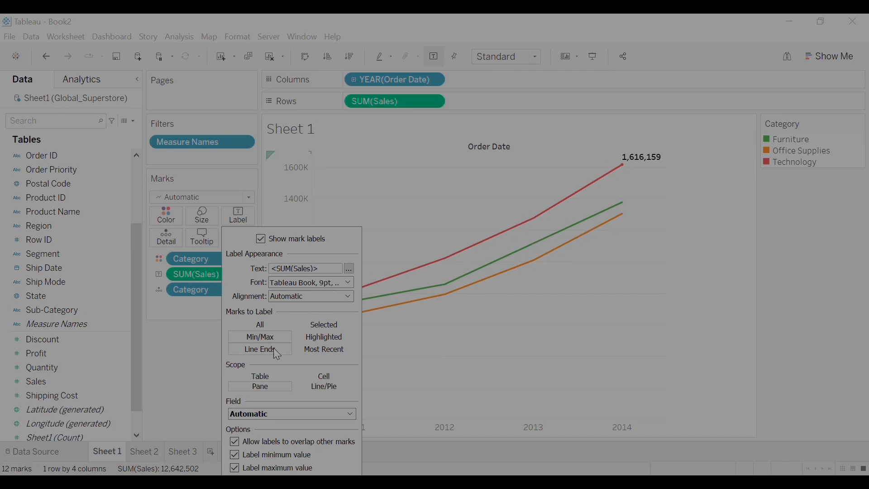
pyautogui.click(260, 349)
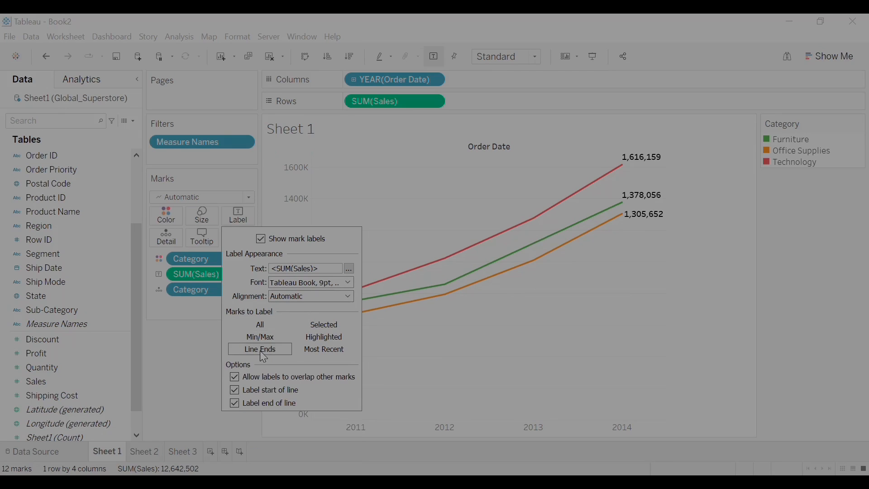
pyautogui.click(405, 356)
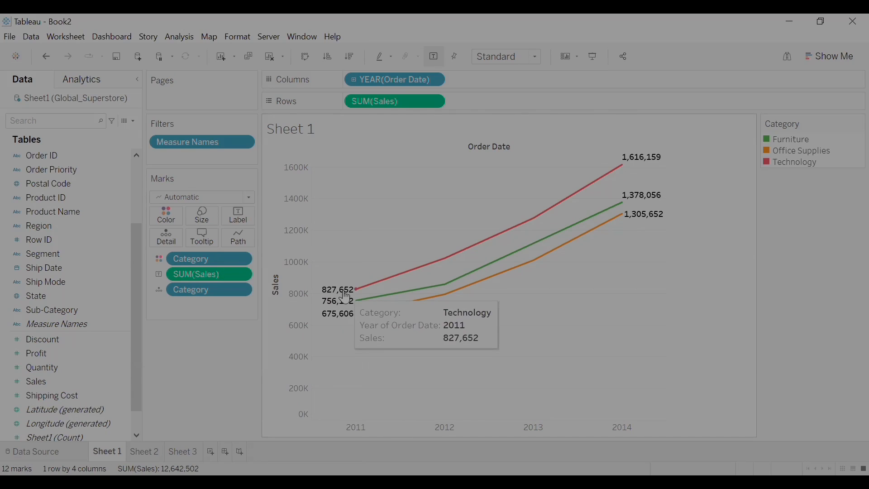
pyautogui.moveTo(356, 298)
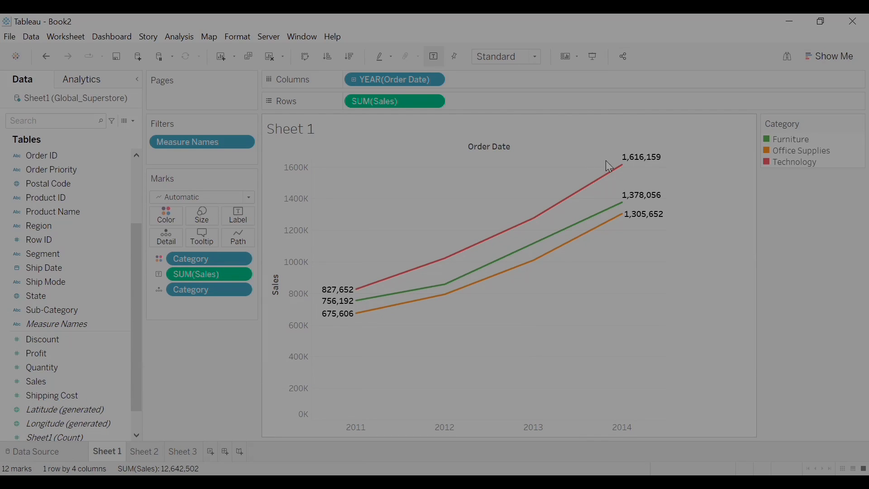
# Step: Restrict the sales labels to highlighted marks, and select a group of 2012 and 2013 points on the lines
pyautogui.click(247, 223)
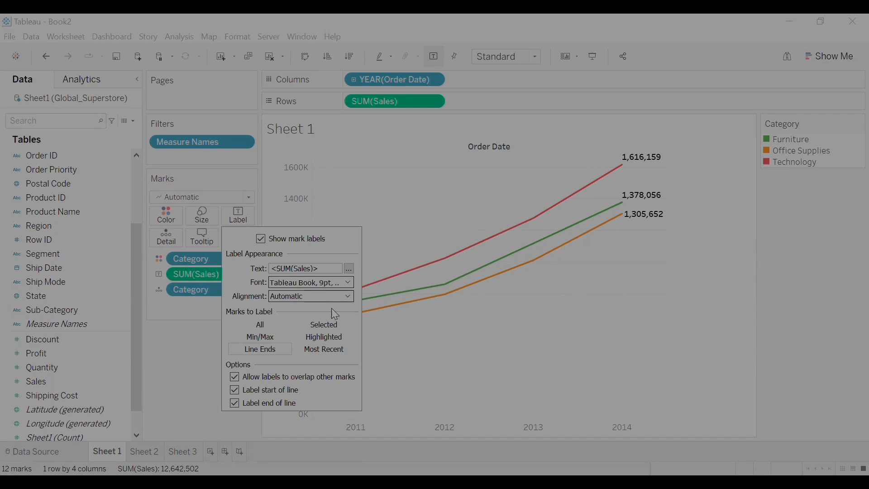
pyautogui.click(329, 336)
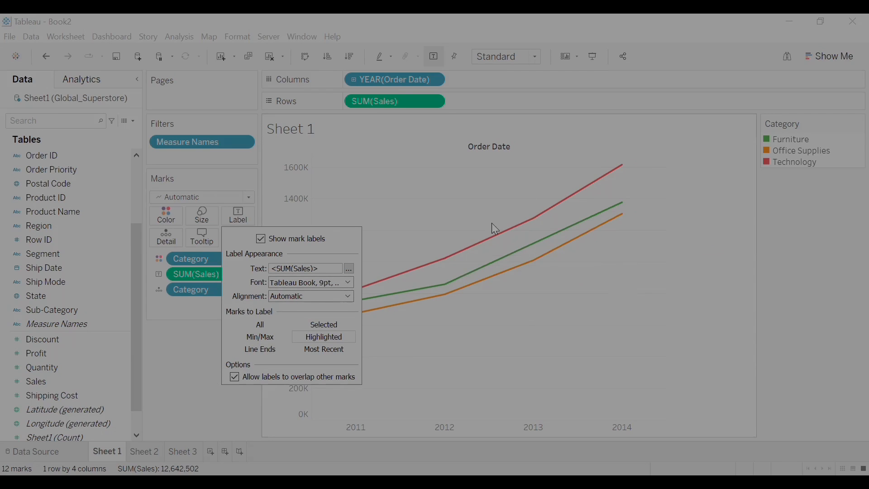
pyautogui.moveTo(417, 237); pyautogui.dragTo(558, 299)
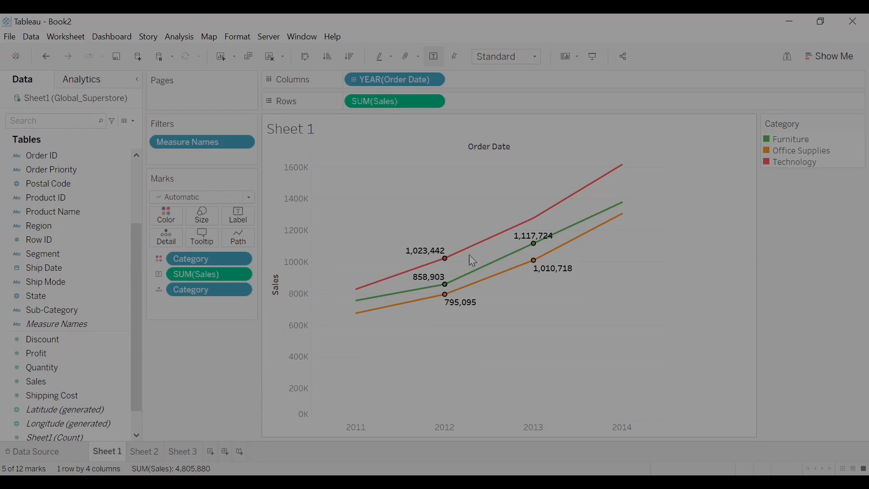
# Step: Turn the mark labels off and back on in the label options
pyautogui.click(245, 219)
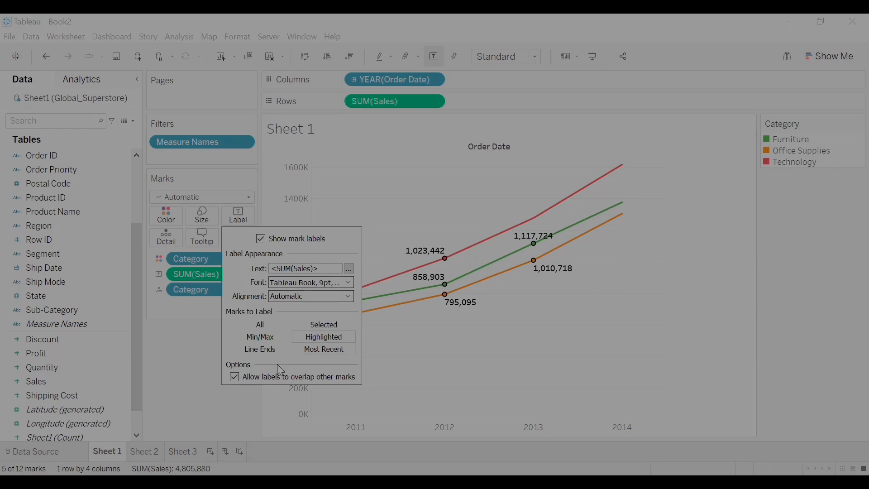
pyautogui.click(261, 239)
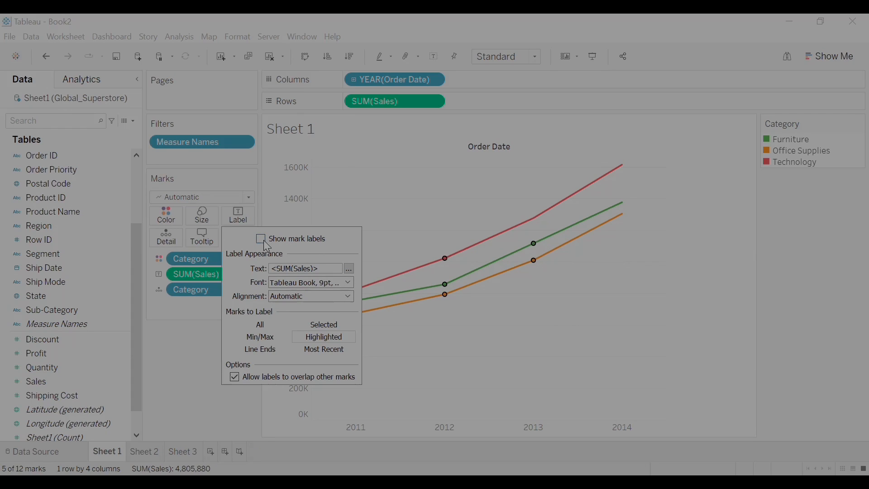
pyautogui.click(262, 239)
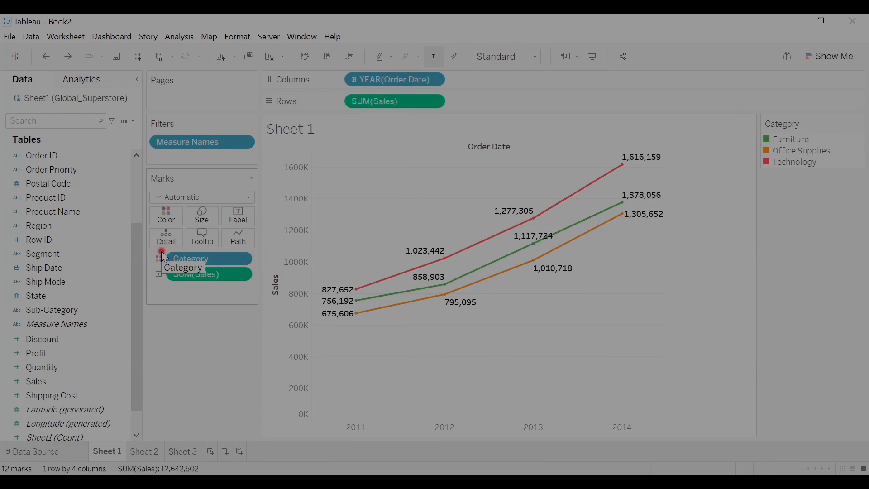
# Step: Remove the Category and Sales fields from the Marks card
pyautogui.moveTo(418, 264)
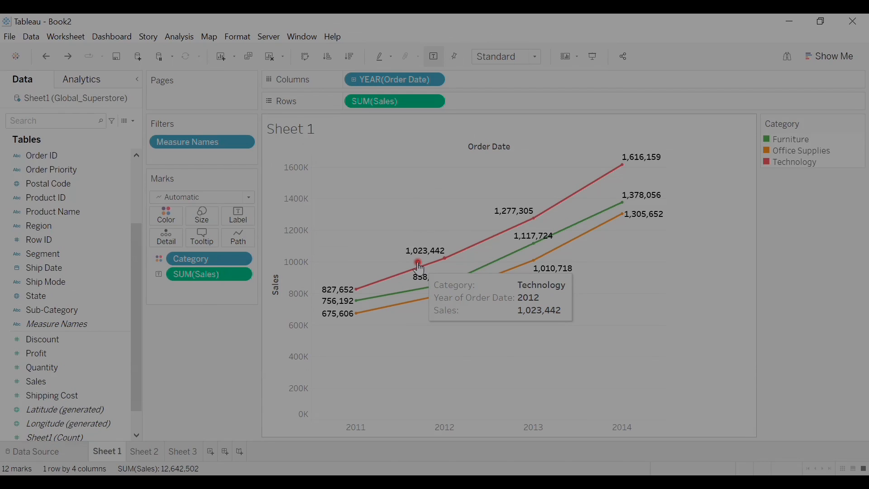
pyautogui.moveTo(369, 301)
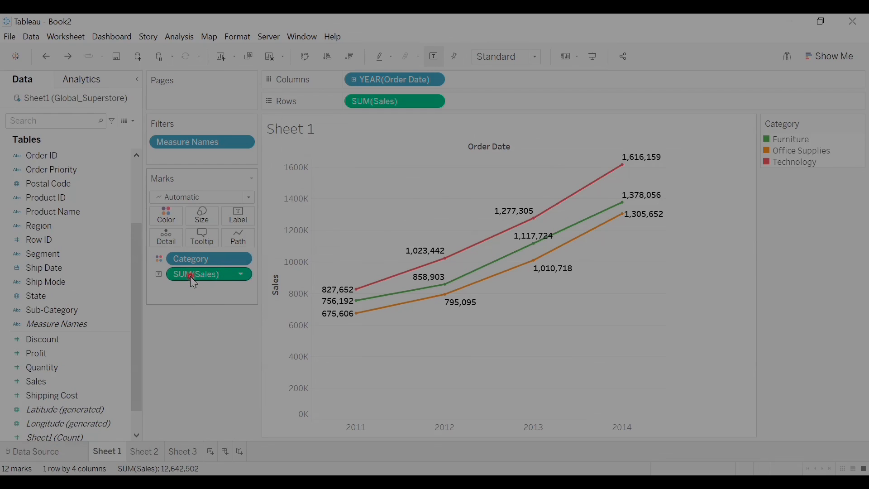
pyautogui.moveTo(174, 266); pyautogui.dragTo(72, 258)
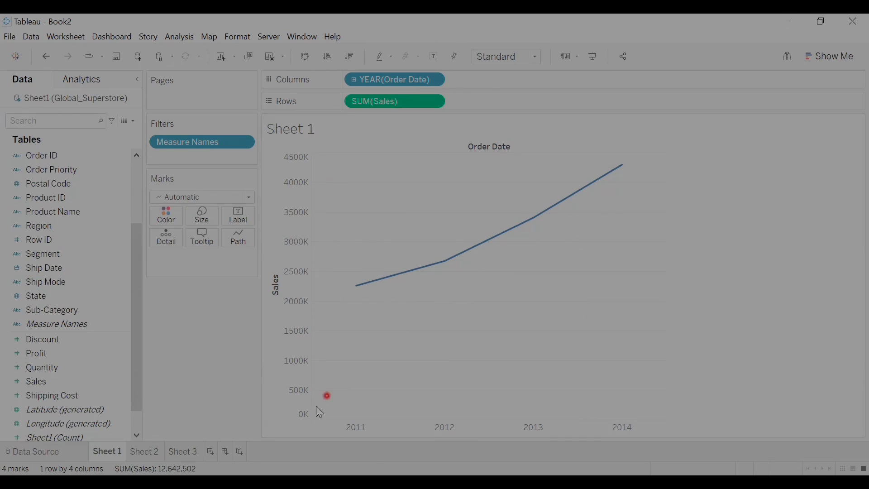
# Step: Add Category to Columns after the order year
pyautogui.click(114, 182)
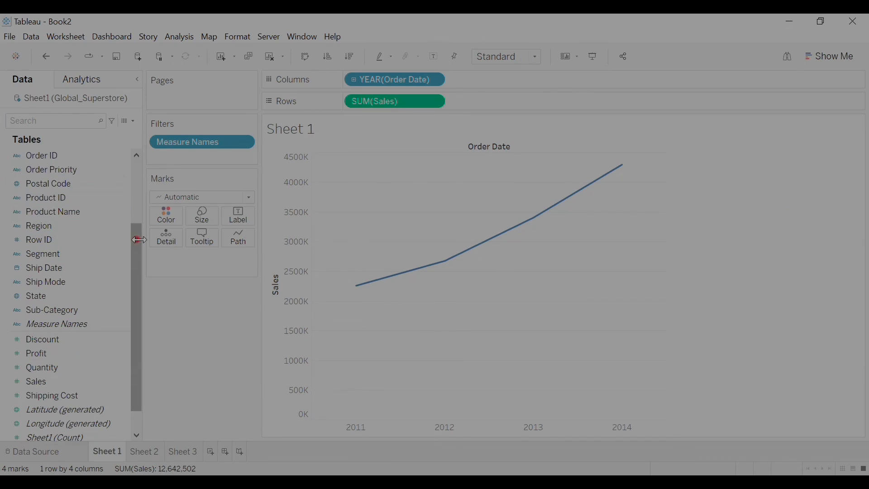
pyautogui.moveTo(142, 233); pyautogui.dragTo(132, 189)
pyautogui.moveTo(123, 245); pyautogui.dragTo(128, 153)
pyautogui.click(63, 156)
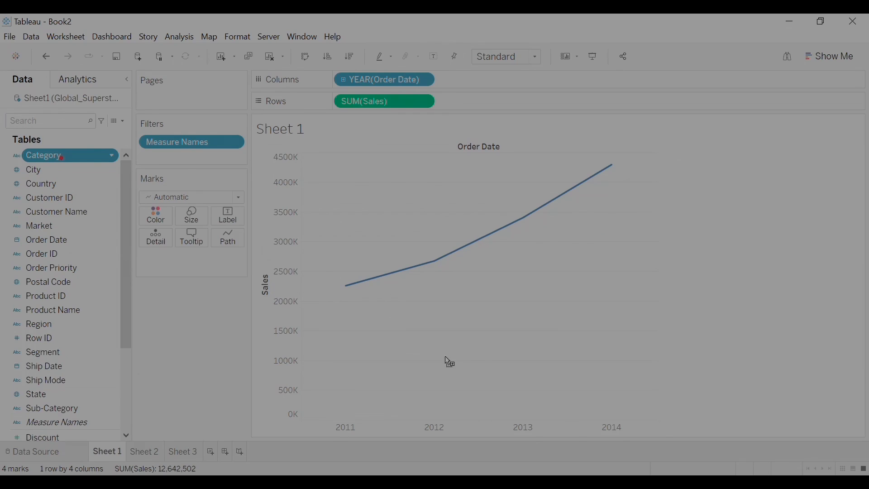
pyautogui.moveTo(492, 83); pyautogui.dragTo(493, 83)
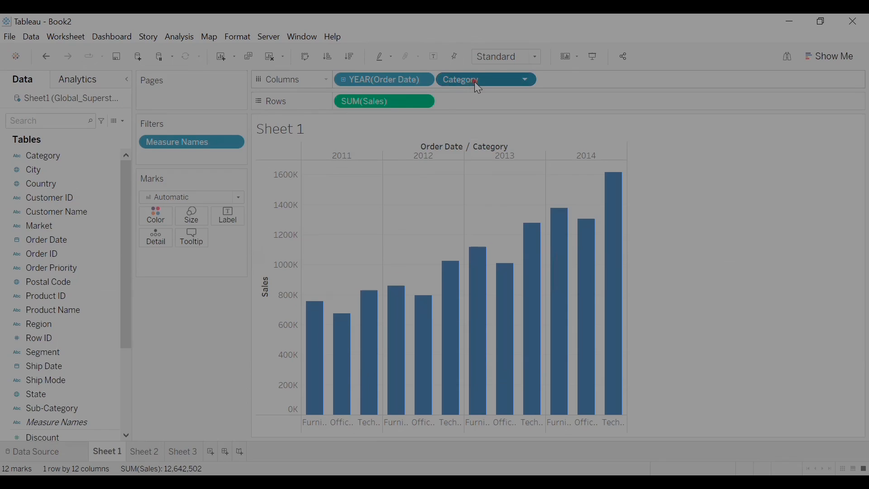
# Step: Move Category from Columns to Rows, and from there onto Detail in Marks
pyautogui.moveTo(490, 106); pyautogui.dragTo(490, 108)
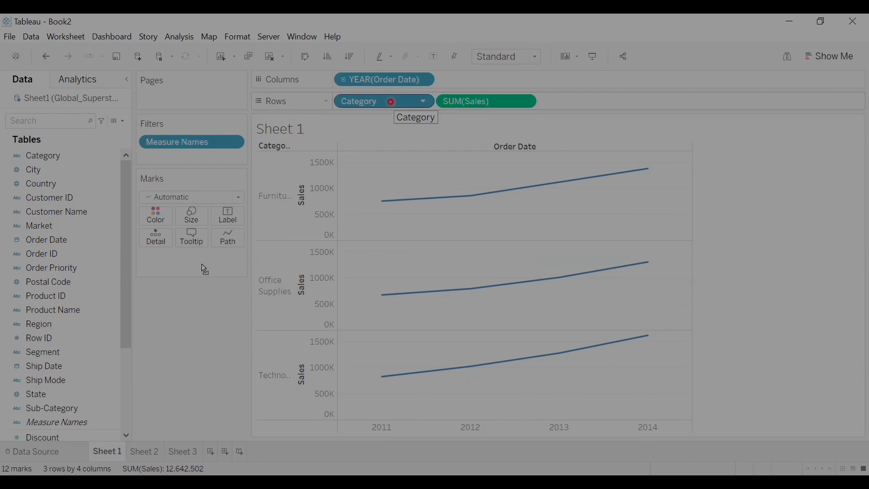
pyautogui.moveTo(202, 264); pyautogui.dragTo(157, 267)
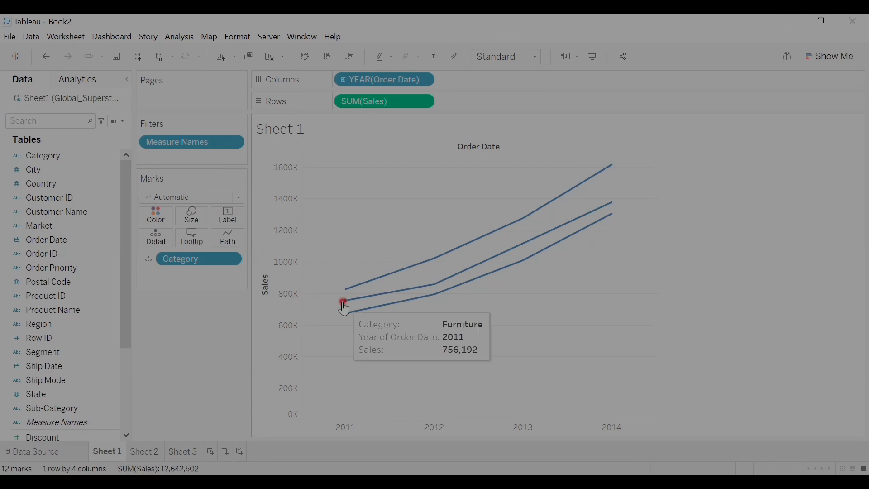
pyautogui.moveTo(412, 286)
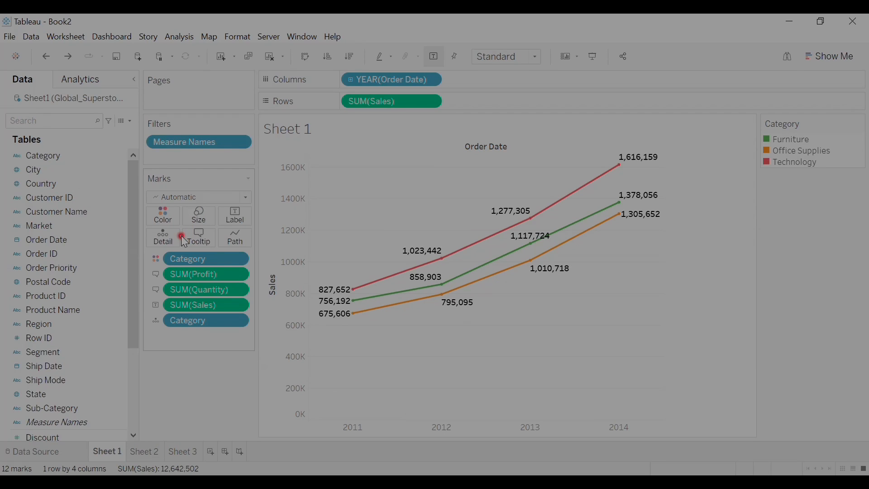
# Step: On Sheet 2, build a bar chart with Category in Columns and Sales in Rows
pyautogui.click(151, 452)
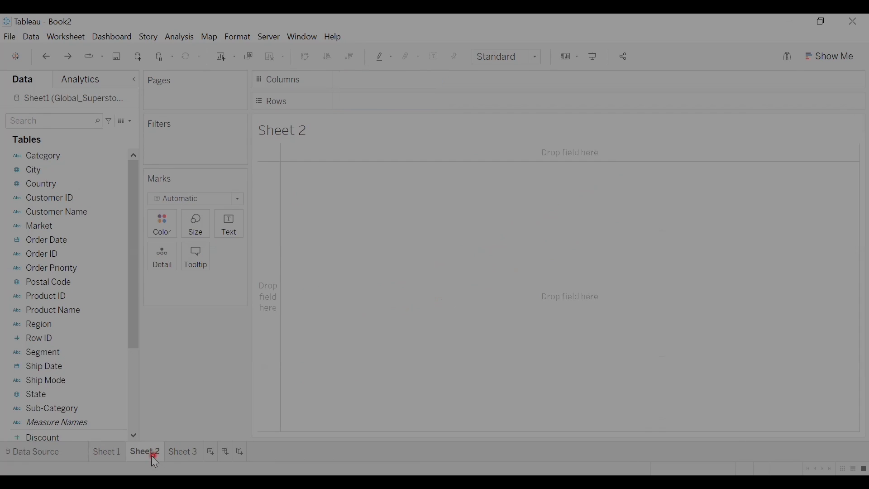
pyautogui.click(46, 171)
pyautogui.click(43, 157)
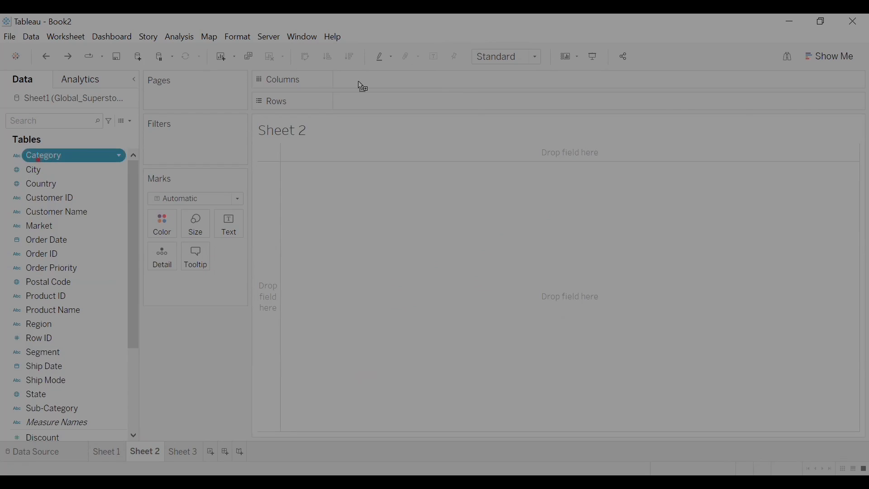
pyautogui.moveTo(358, 80); pyautogui.dragTo(357, 81)
pyautogui.moveTo(133, 223); pyautogui.dragTo(136, 317)
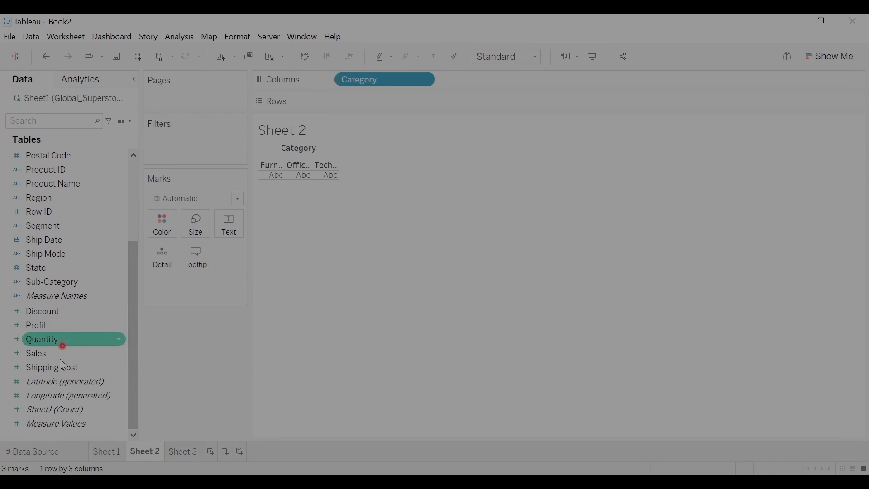
pyautogui.moveTo(60, 359); pyautogui.dragTo(338, 118)
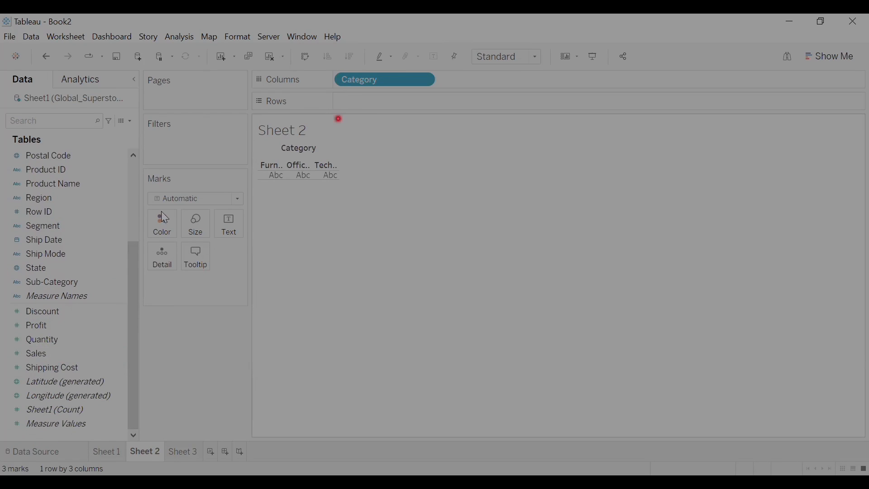
pyautogui.moveTo(43, 356); pyautogui.dragTo(378, 109)
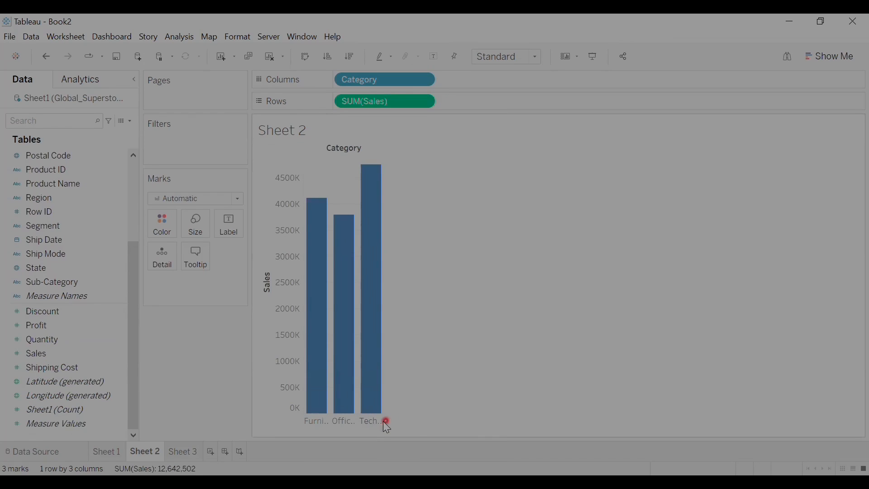
# Step: Widen the category columns of the bar chart so the full category names fit
pyautogui.click(384, 421)
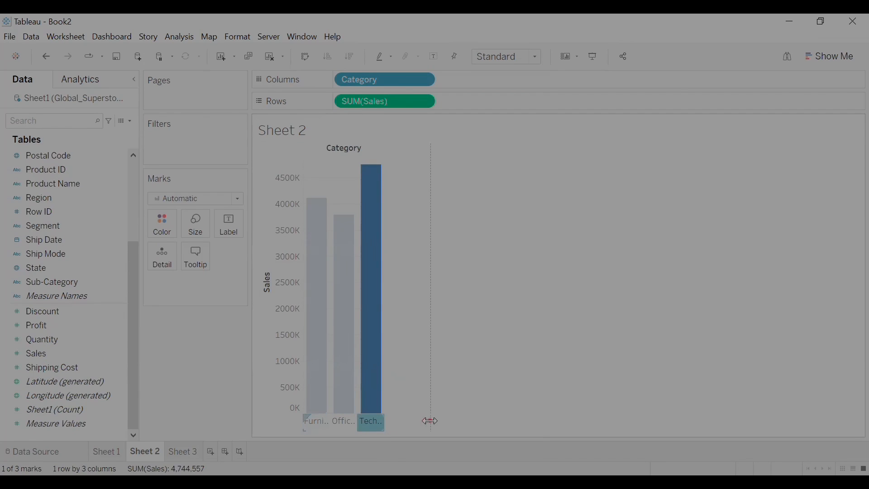
pyautogui.moveTo(430, 421); pyautogui.dragTo(430, 420)
pyautogui.click(610, 222)
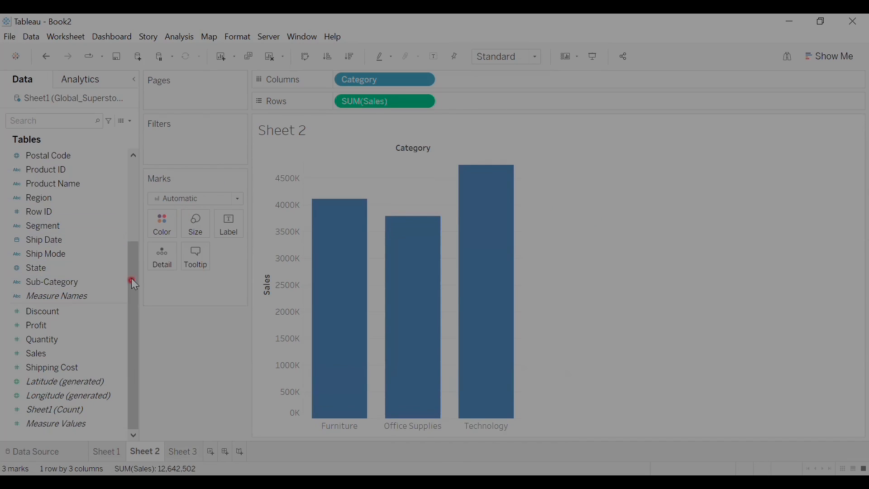
# Step: Add Market to Columns after Category
pyautogui.moveTo(132, 281); pyautogui.dragTo(135, 180)
pyautogui.click(31, 226)
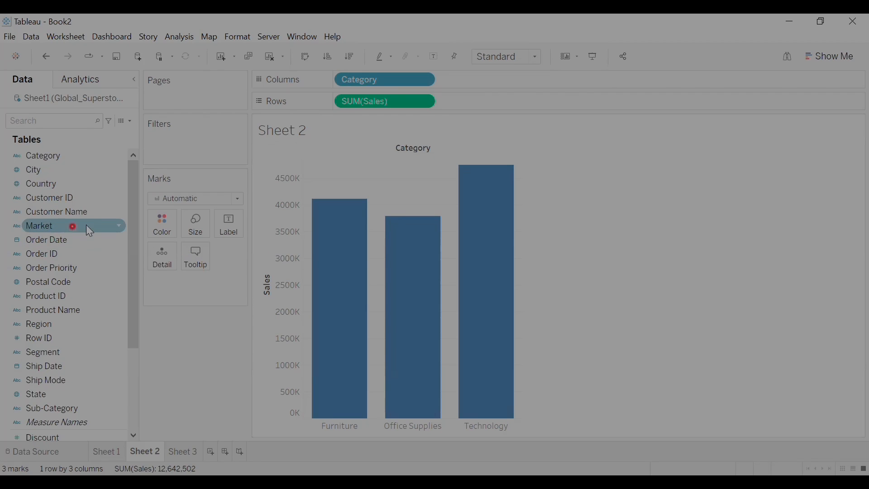
pyautogui.click(44, 229)
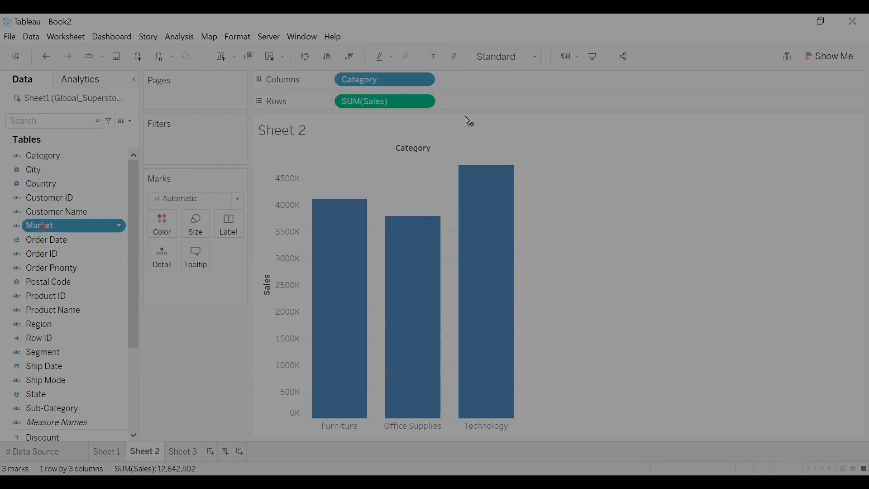
pyautogui.moveTo(476, 81); pyautogui.dragTo(477, 81)
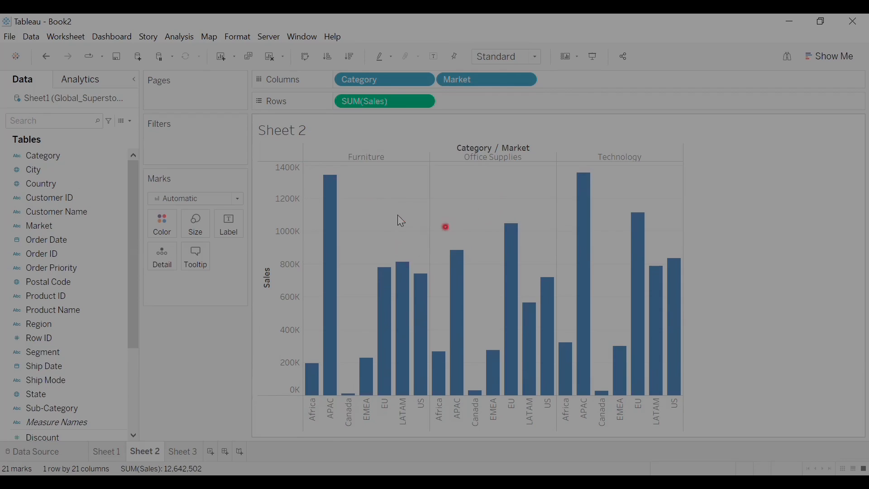
# Step: Move Market from Columns to Rows, and from there onto Detail in Marks
pyautogui.click(481, 78)
pyautogui.moveTo(496, 103); pyautogui.dragTo(495, 100)
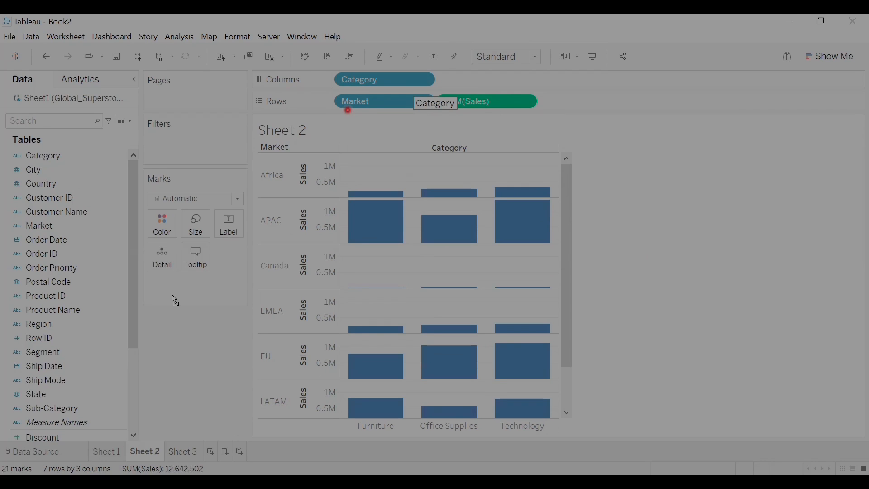
pyautogui.moveTo(175, 300); pyautogui.dragTo(172, 300)
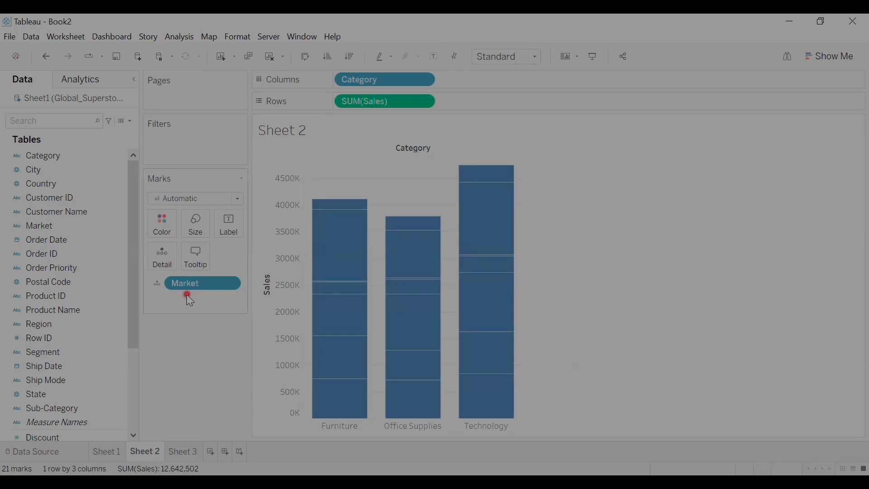
pyautogui.moveTo(344, 228)
# Step: Look back at the Category detail lines on Sheet 1 and return to Sheet 2
pyautogui.click(105, 453)
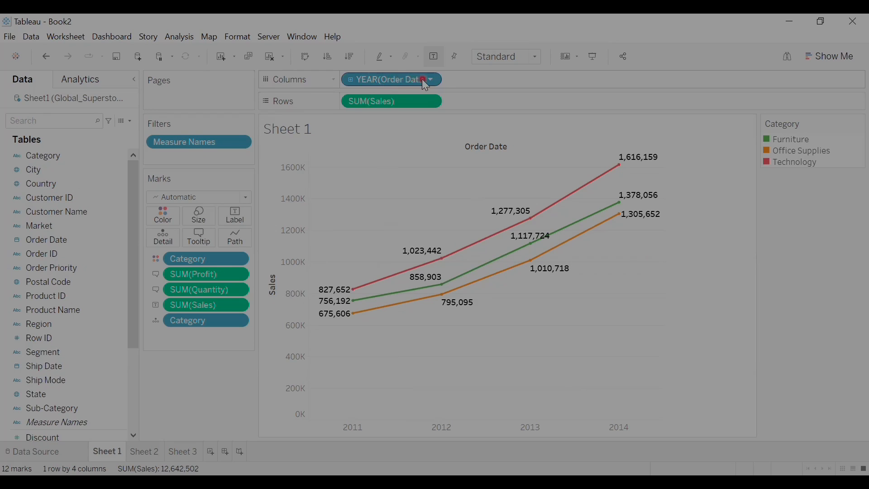
pyautogui.moveTo(399, 274)
pyautogui.click(146, 451)
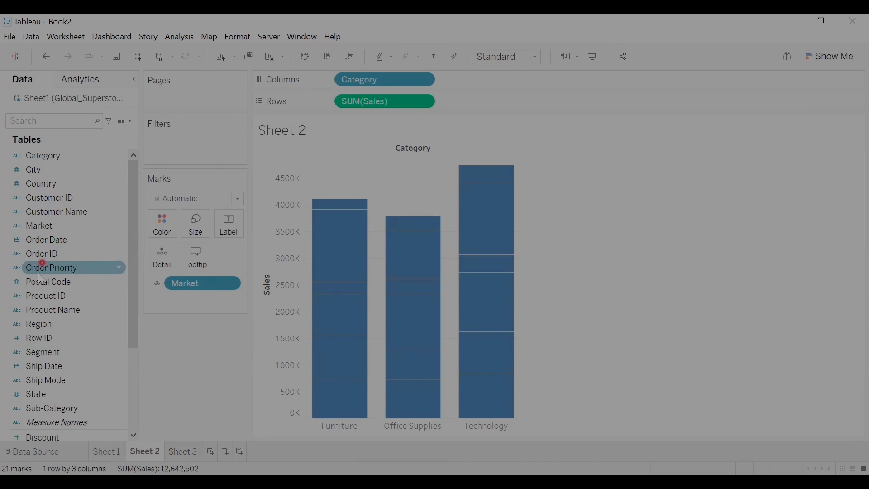
# Step: Label the bar segments with Market and Sales
pyautogui.click(48, 229)
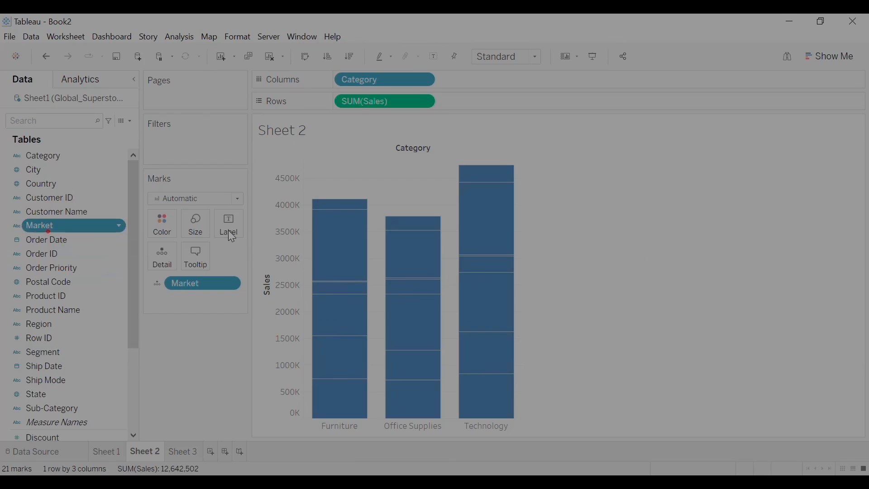
pyautogui.moveTo(231, 236); pyautogui.dragTo(228, 230)
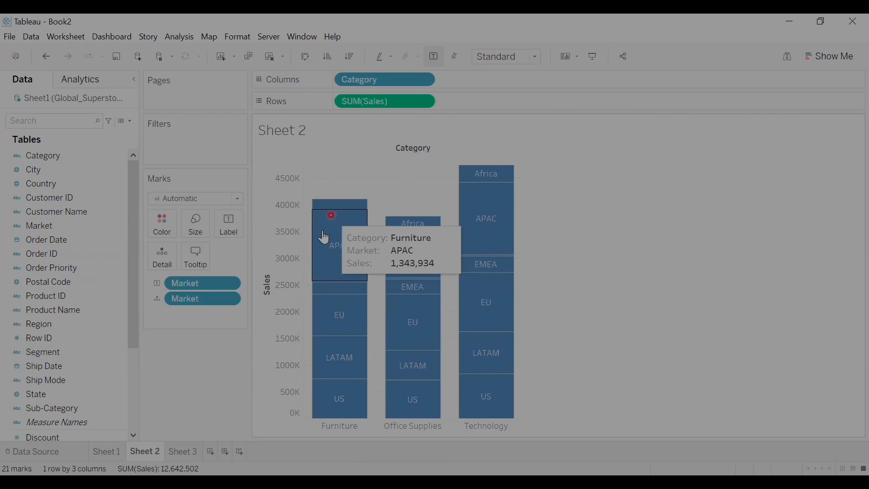
pyautogui.click(64, 408)
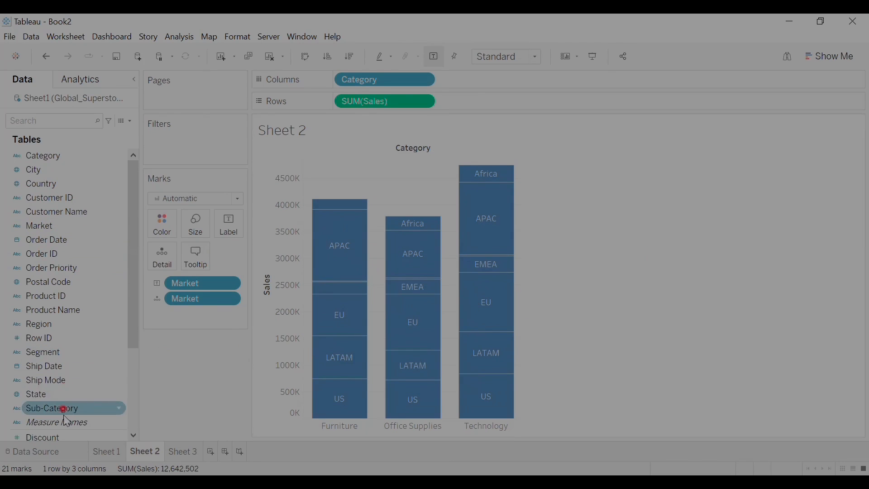
pyautogui.click(137, 255)
pyautogui.moveTo(135, 264); pyautogui.dragTo(132, 346)
pyautogui.click(72, 364)
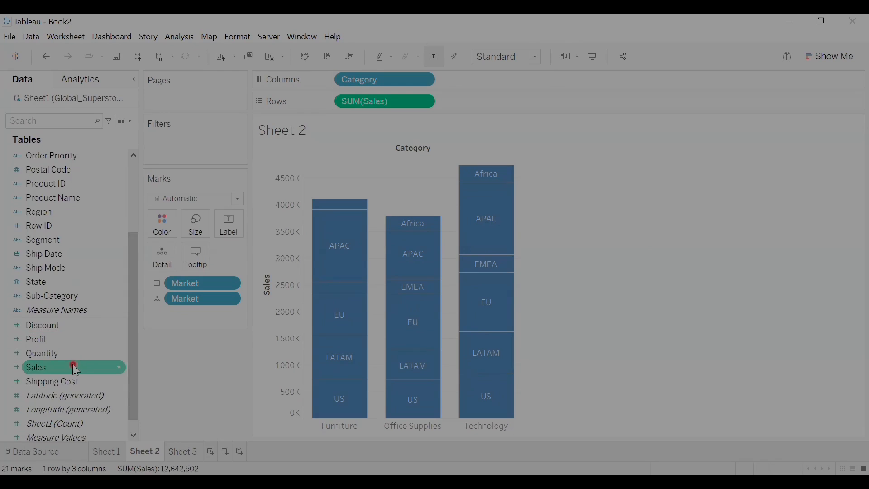
pyautogui.moveTo(245, 230); pyautogui.dragTo(229, 225)
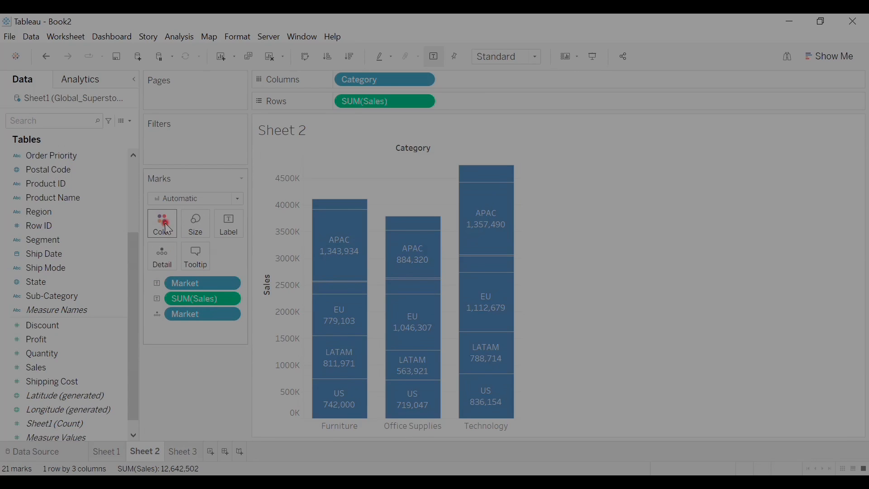
pyautogui.moveTo(343, 241)
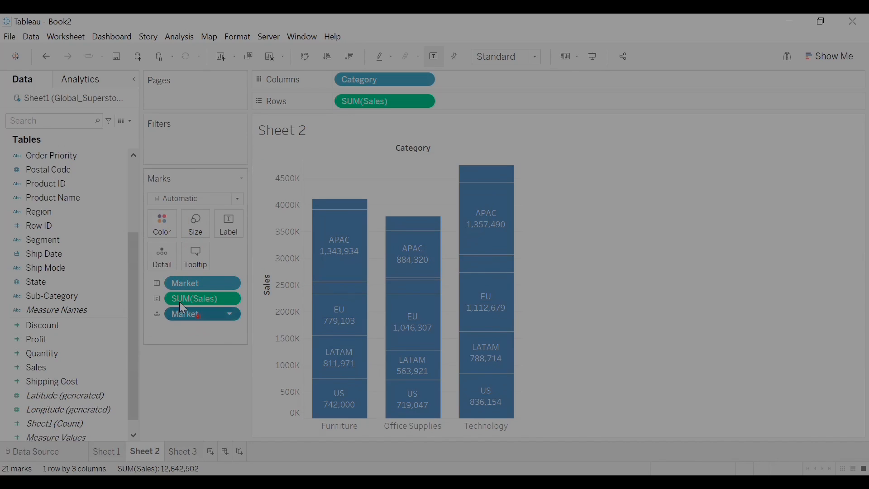
# Step: Remove the Sales and Market fields from the Marks card on Sheet 2
pyautogui.moveTo(179, 301); pyautogui.dragTo(129, 297)
pyautogui.moveTo(201, 284); pyautogui.dragTo(198, 283)
pyautogui.moveTo(72, 219); pyautogui.dragTo(68, 213)
# Step: Color the category bars by Market
pyautogui.scroll(3, 132, 222)
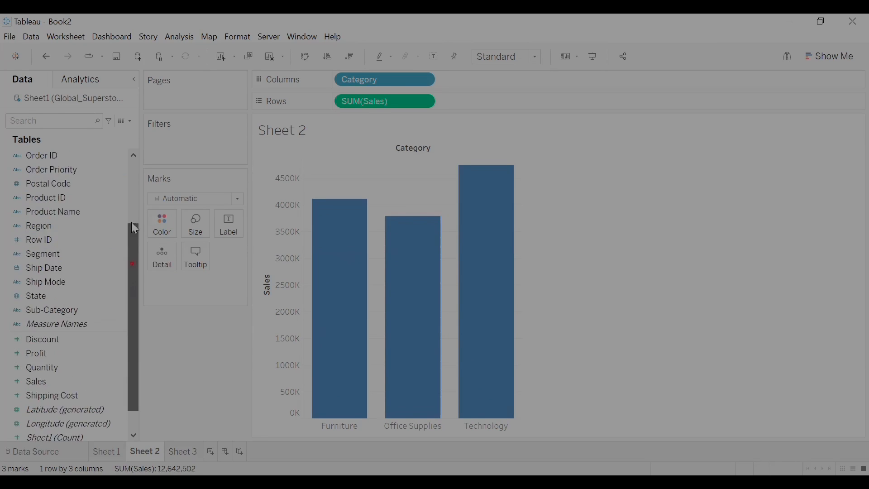
pyautogui.click(62, 228)
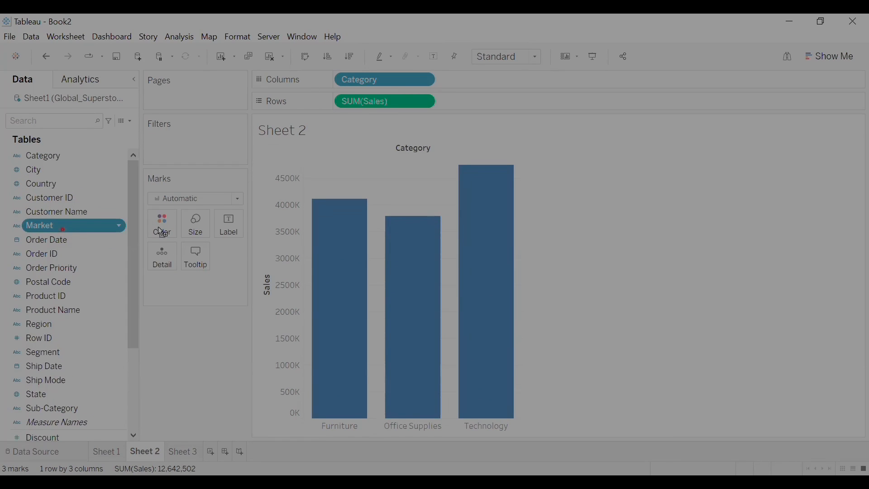
pyautogui.moveTo(183, 235); pyautogui.dragTo(162, 227)
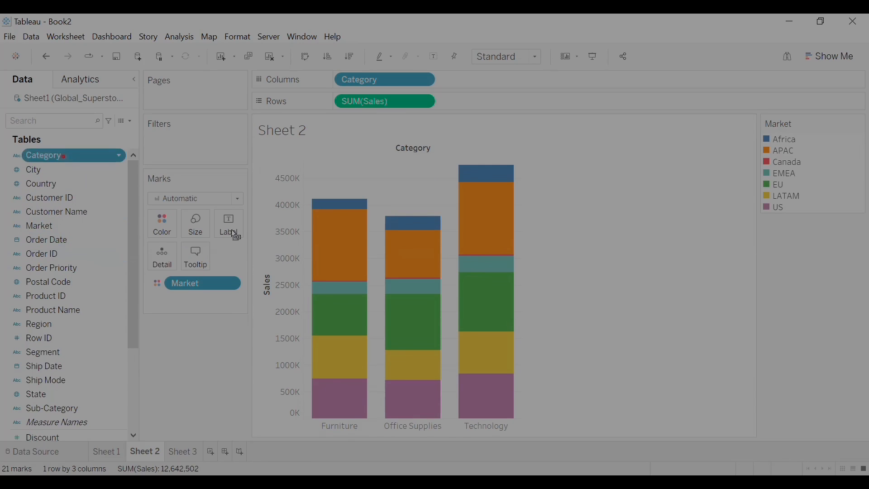
# Step: Label the Market-colored bar segments on Sheet 2 with Category and Sales
pyautogui.moveTo(231, 223); pyautogui.dragTo(231, 224)
pyautogui.scroll(-3, 136, 270)
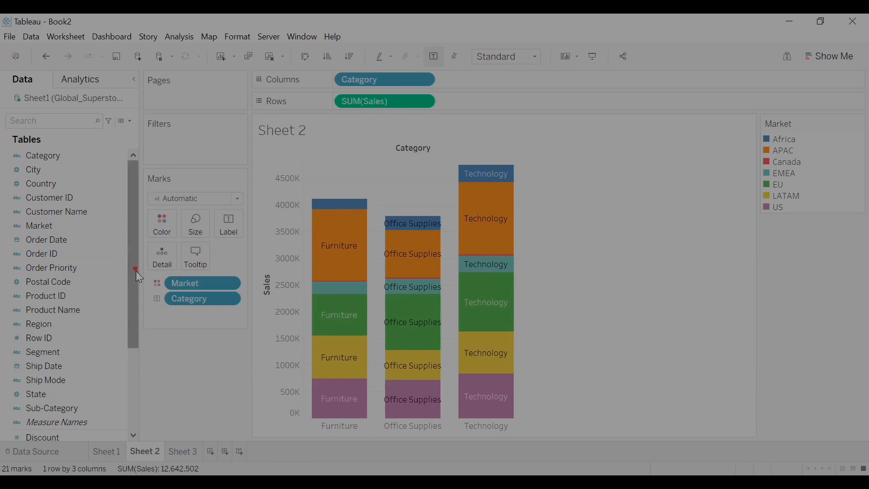
pyautogui.click(81, 355)
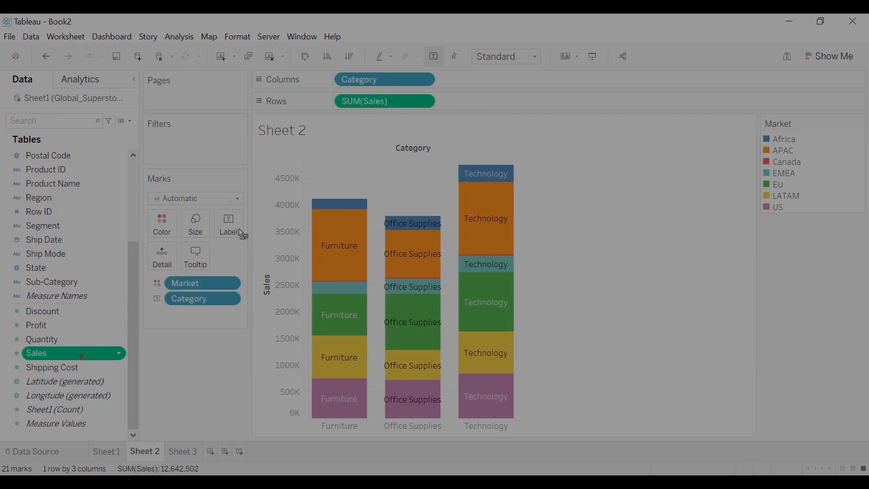
pyautogui.moveTo(239, 231); pyautogui.dragTo(238, 227)
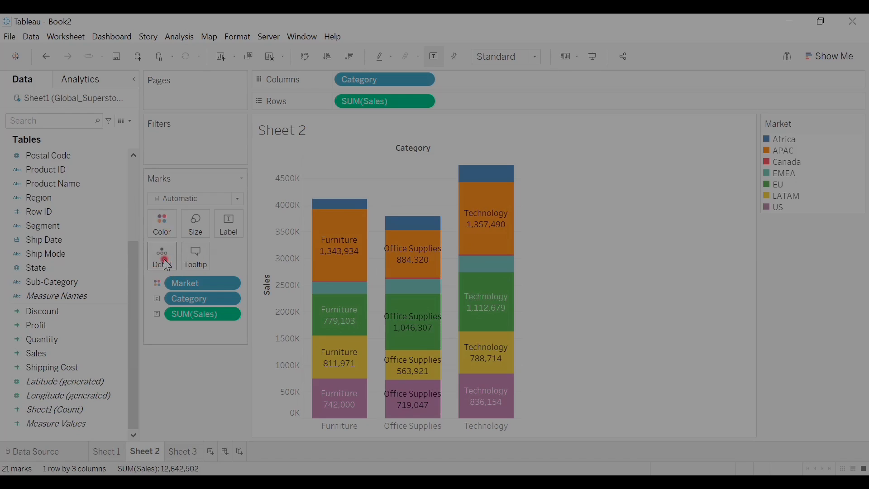
# Step: Inspect the tooltips of the bar segments on Sheet 2 and of the category lines on Sheet 1
pyautogui.moveTo(460, 248)
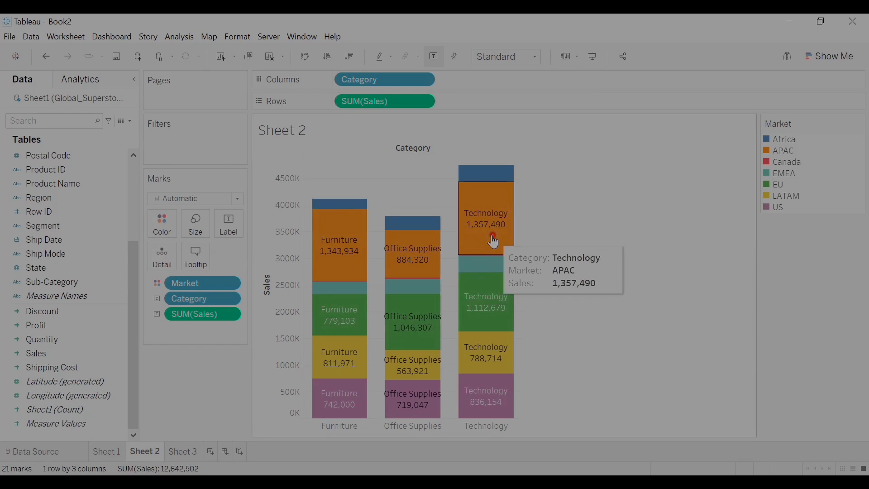
pyautogui.moveTo(518, 261)
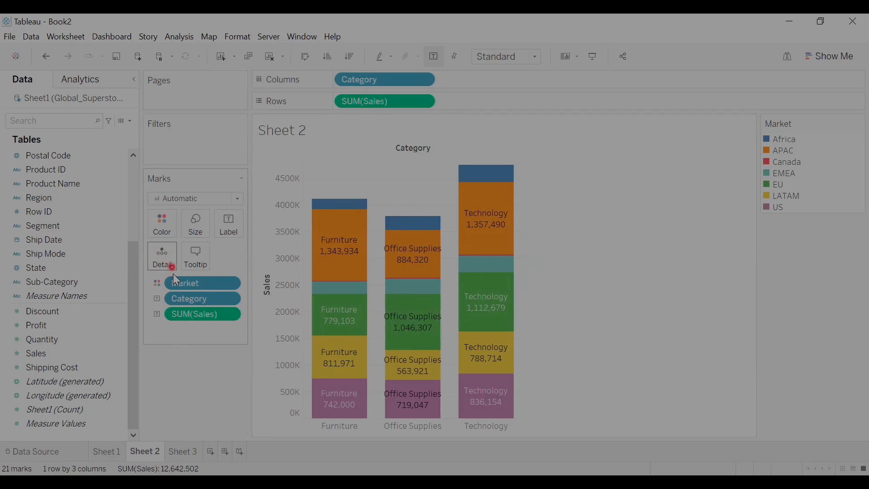
pyautogui.moveTo(360, 232)
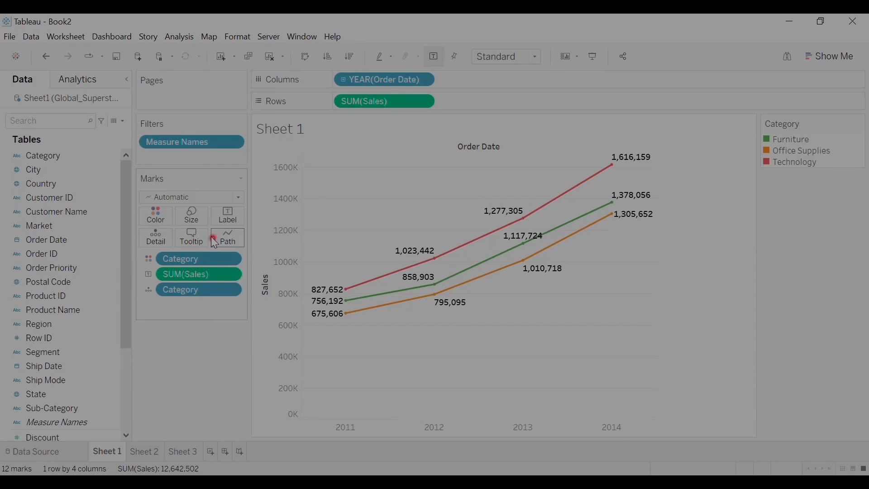
pyautogui.moveTo(401, 281)
pyautogui.moveTo(609, 174)
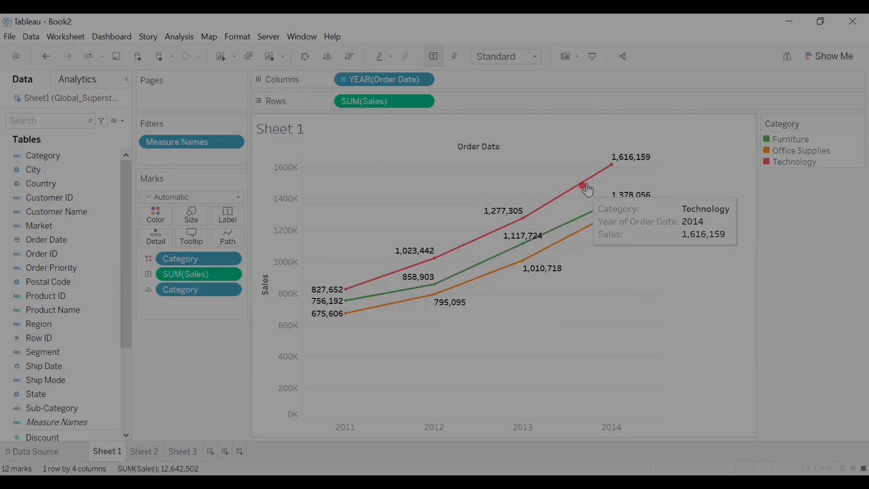
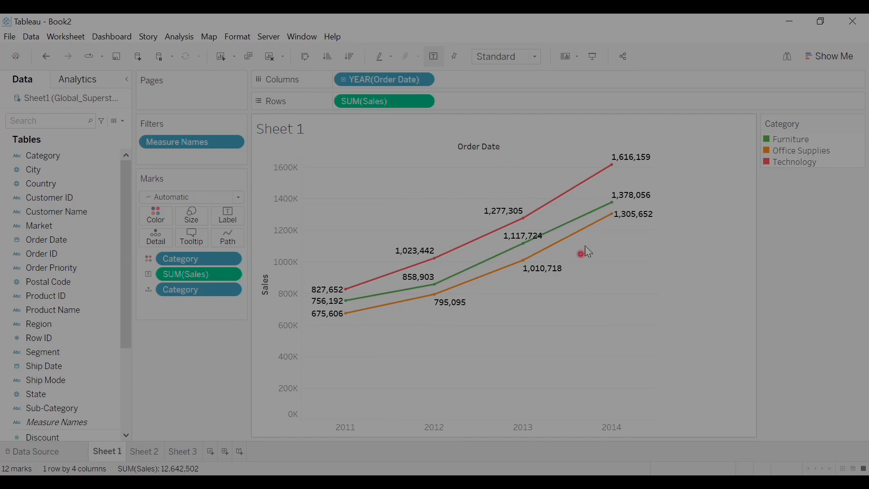
pyautogui.moveTo(525, 235)
pyautogui.moveTo(472, 235)
pyautogui.moveTo(453, 252)
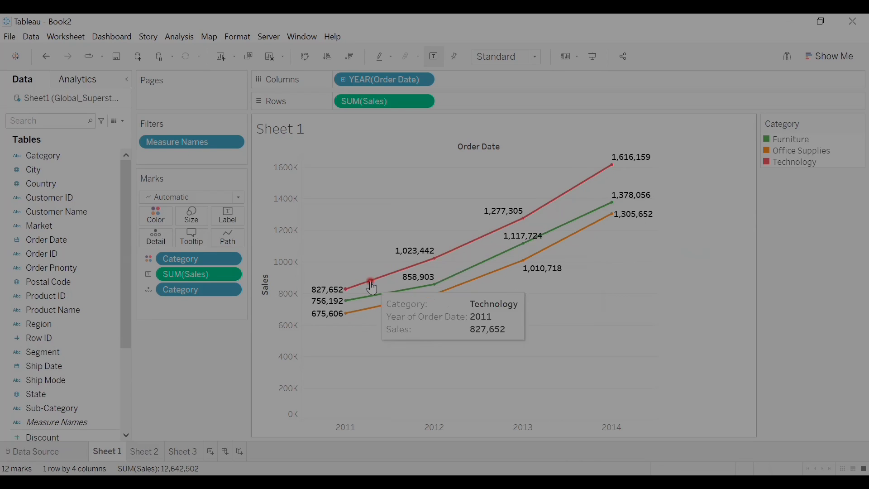
# Step: Add Profit to the tooltip of the Sheet 1 line chart and check it on the category lines
pyautogui.click(188, 242)
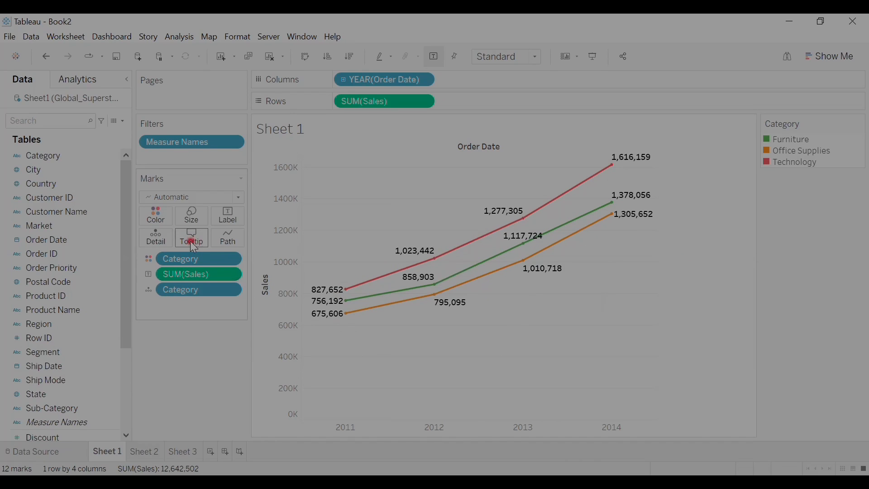
pyautogui.moveTo(126, 285); pyautogui.dragTo(127, 364)
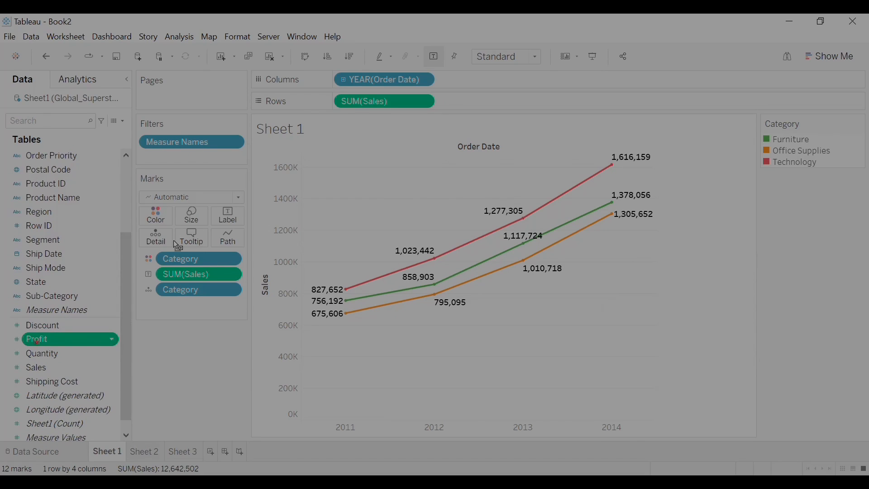
pyautogui.moveTo(180, 243); pyautogui.dragTo(180, 243)
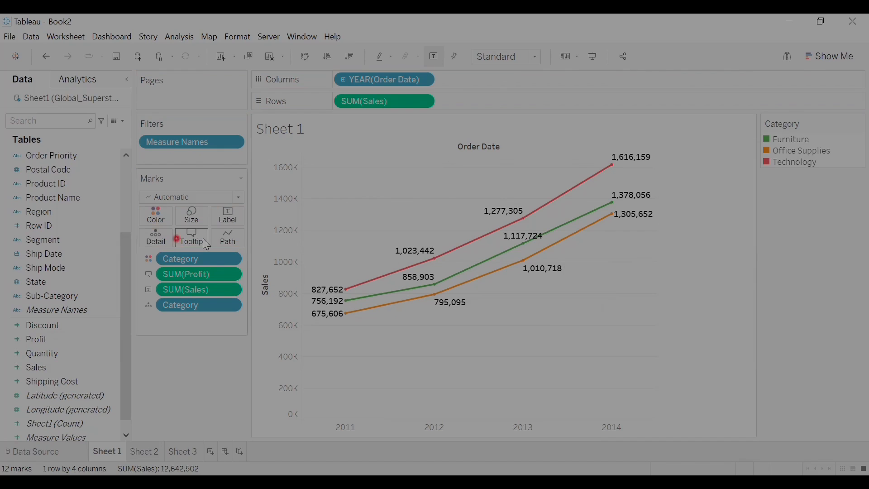
pyautogui.click(547, 193)
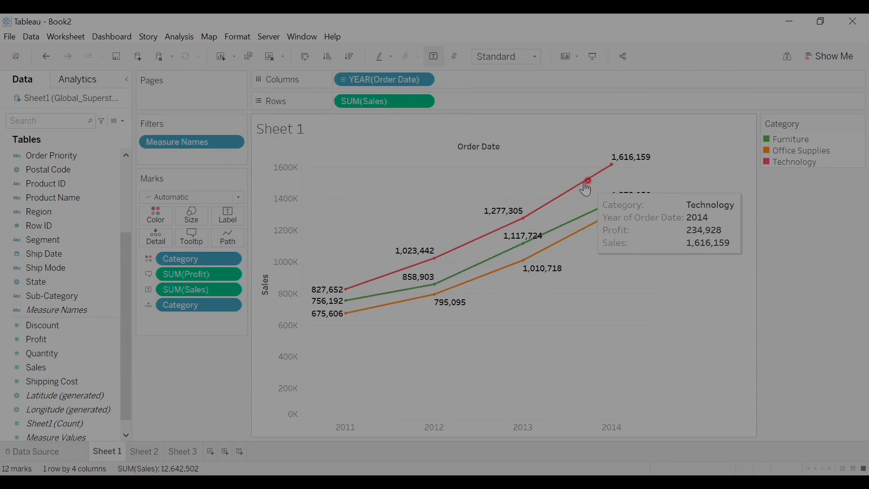
pyautogui.moveTo(560, 201)
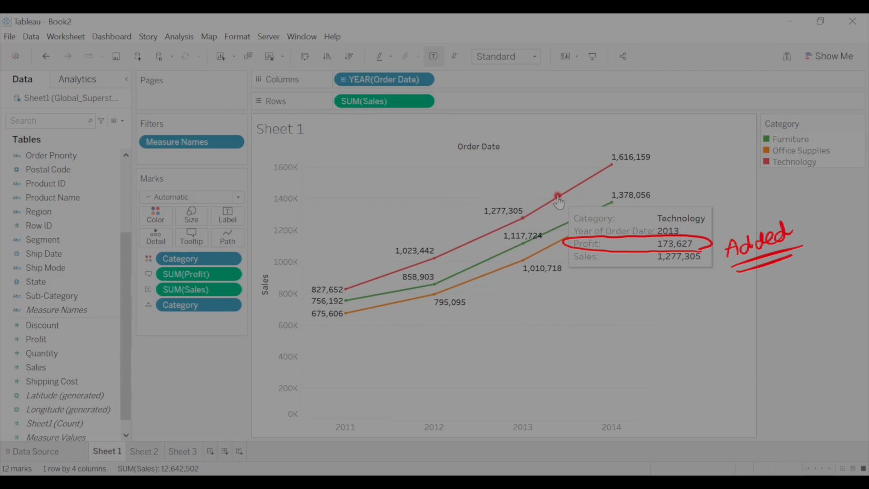
pyautogui.moveTo(570, 229)
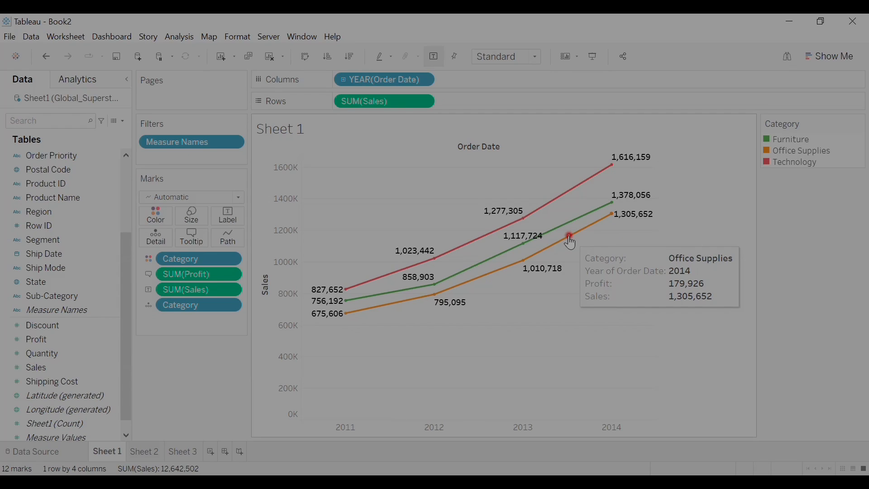
# Step: Add Quantity to the line chart's tooltip and check it on the Technology line
pyautogui.click(52, 355)
pyautogui.moveTo(123, 342); pyautogui.dragTo(190, 240)
pyautogui.moveTo(607, 167)
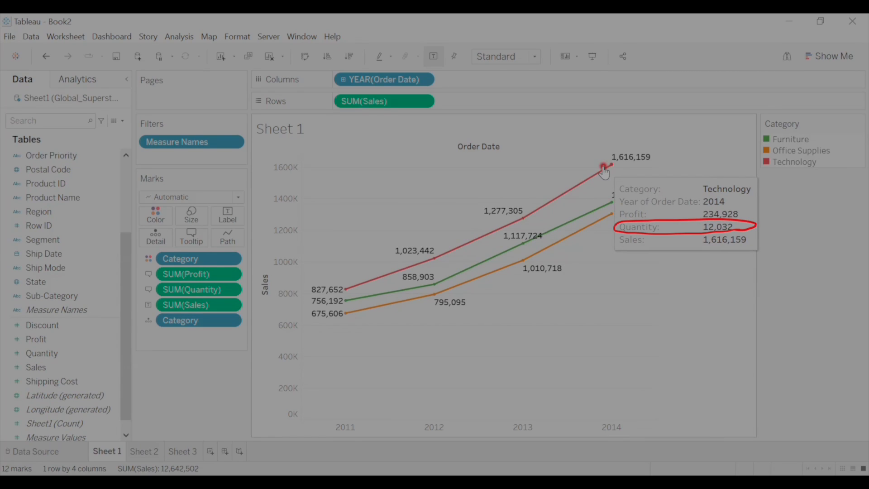
pyautogui.moveTo(592, 218)
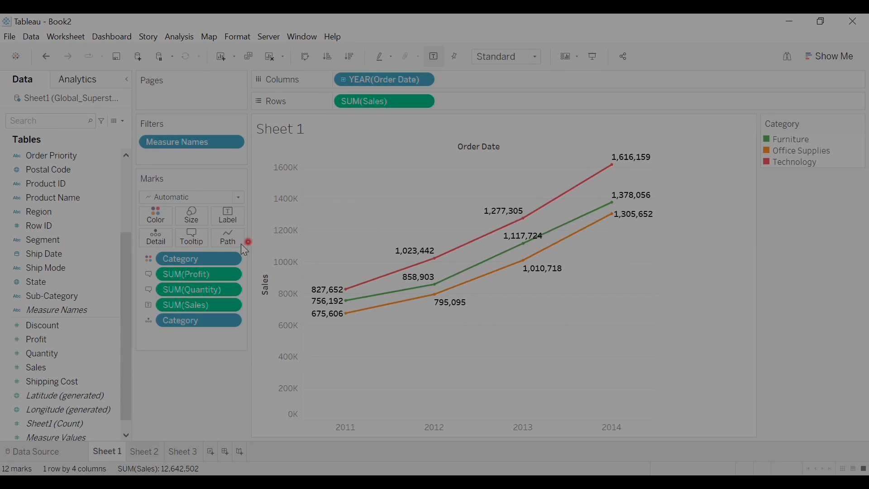
# Step: Make the "Category:" caption bold in the line chart's tooltip text
pyautogui.click(195, 238)
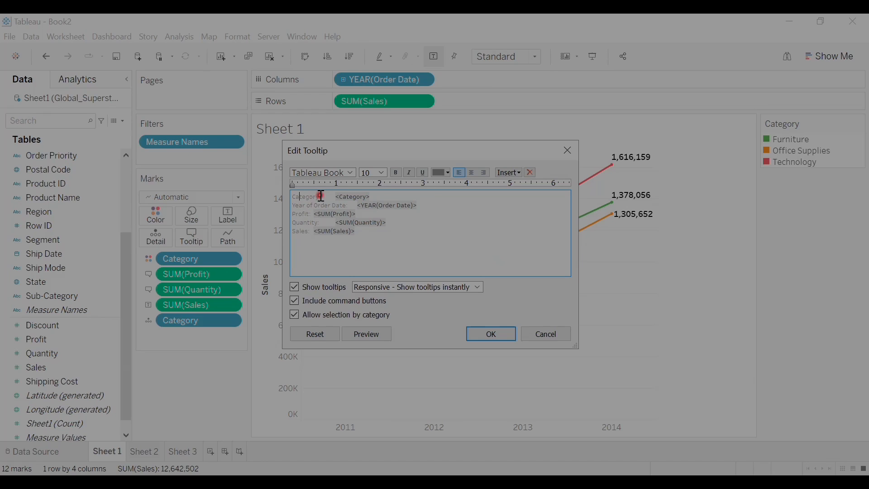
pyautogui.moveTo(327, 196); pyautogui.dragTo(286, 204)
pyautogui.click(395, 172)
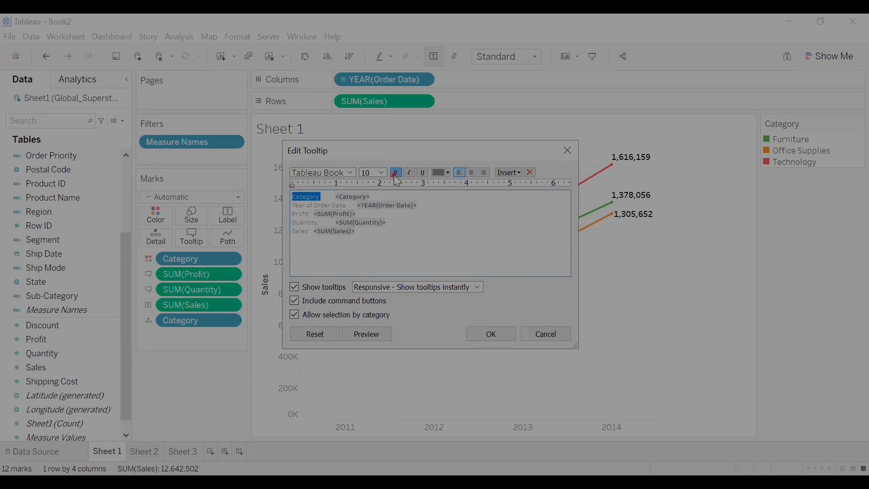
pyautogui.click(489, 334)
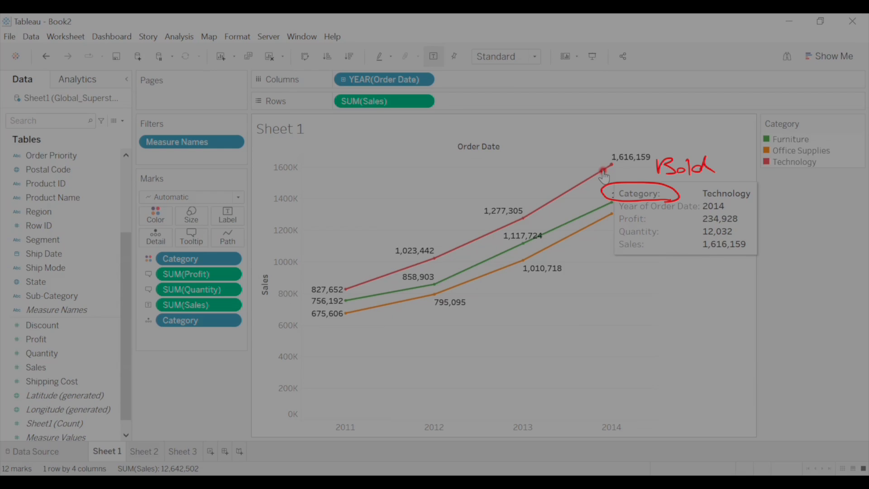
pyautogui.click(194, 239)
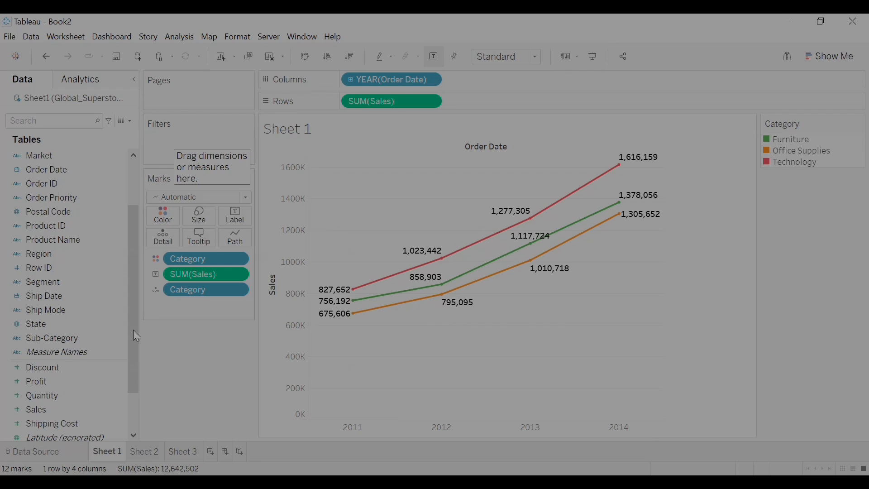
# Step: Add a Sub-Category filter that uses all values and show its filter control on Sheet 1
pyautogui.click(35, 339)
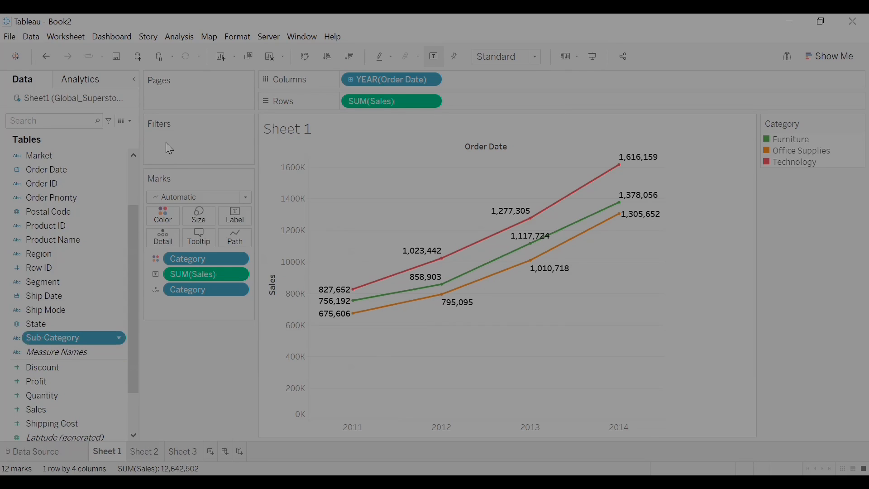
pyautogui.moveTo(35, 339); pyautogui.dragTo(166, 144)
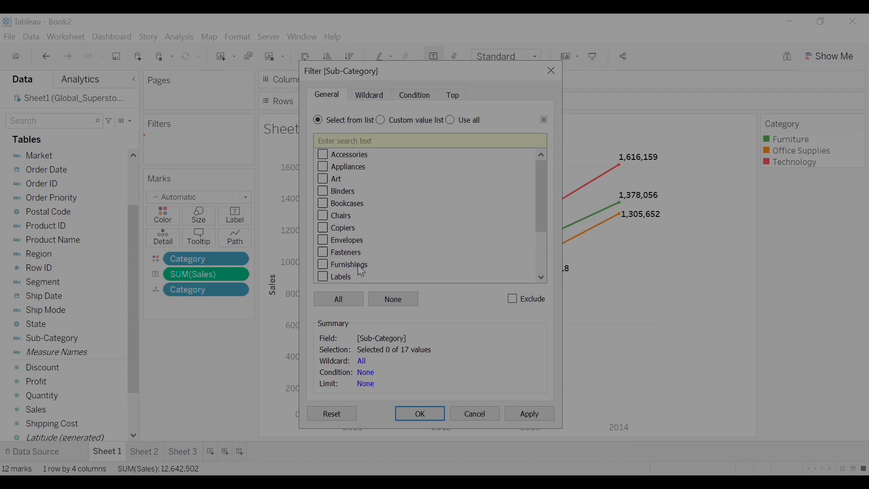
pyautogui.click(451, 120)
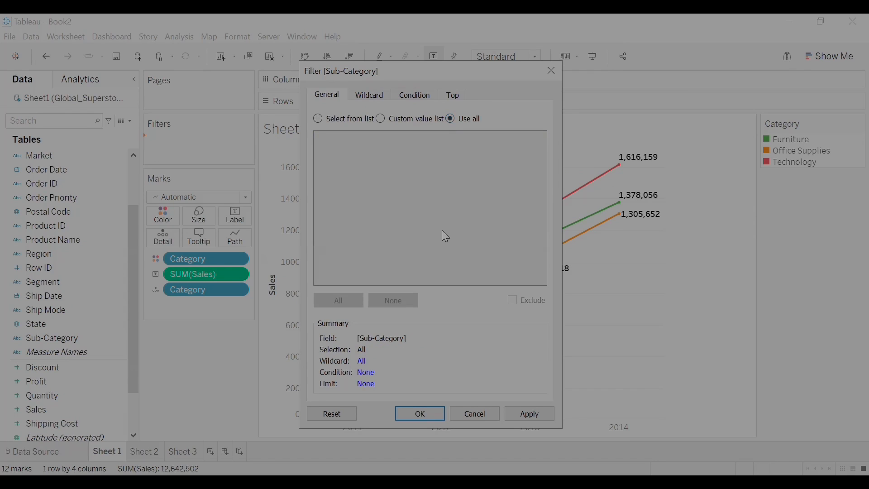
pyautogui.click(525, 414)
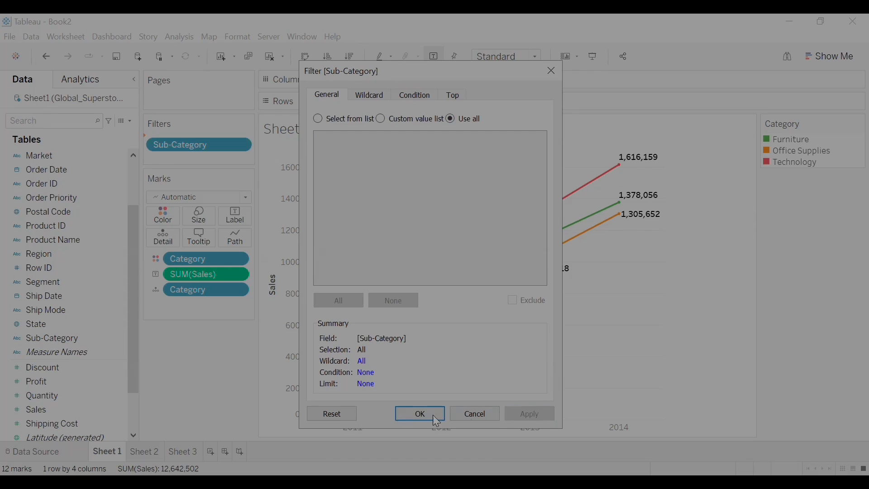
pyautogui.click(419, 415)
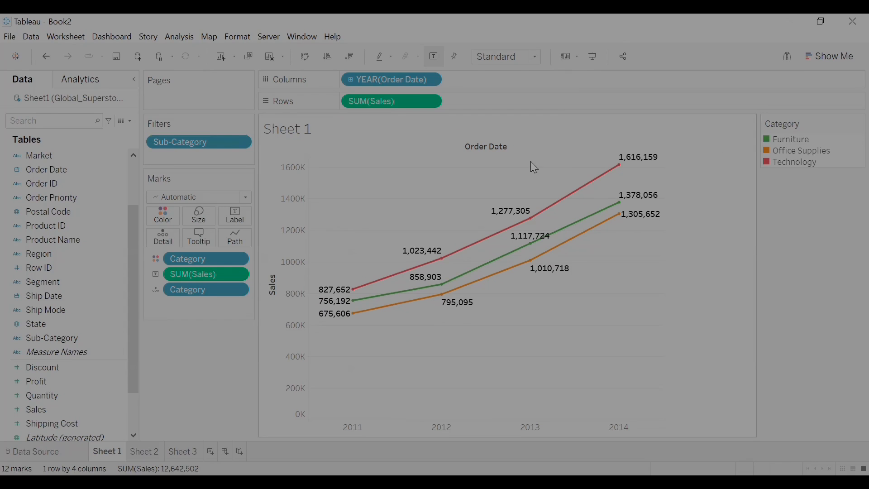
pyautogui.rightClick(214, 145)
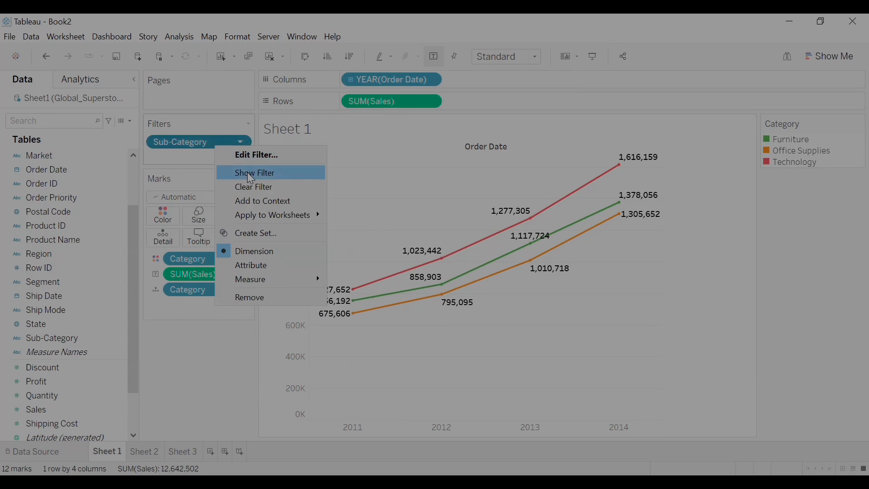
pyautogui.click(251, 179)
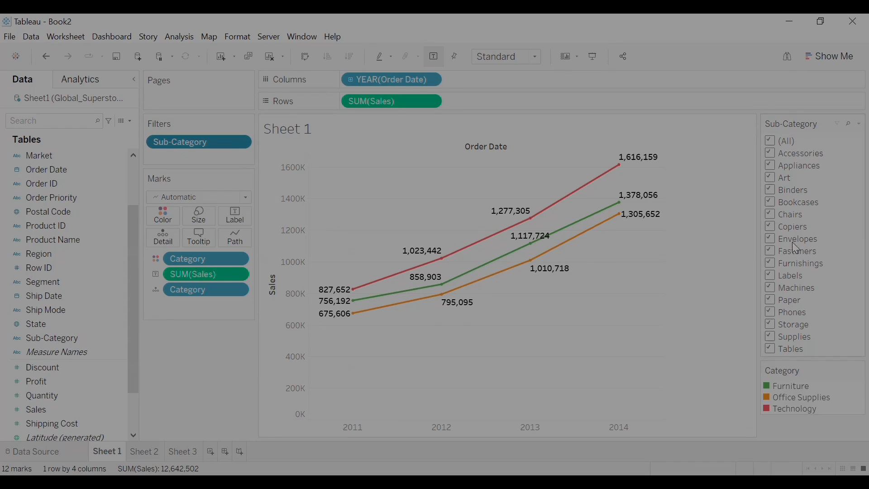
# Step: Exclude Chairs in the Sub-Category filter, comparing the 2014 sales points with the exclusion undone and reapplied
pyautogui.click(770, 217)
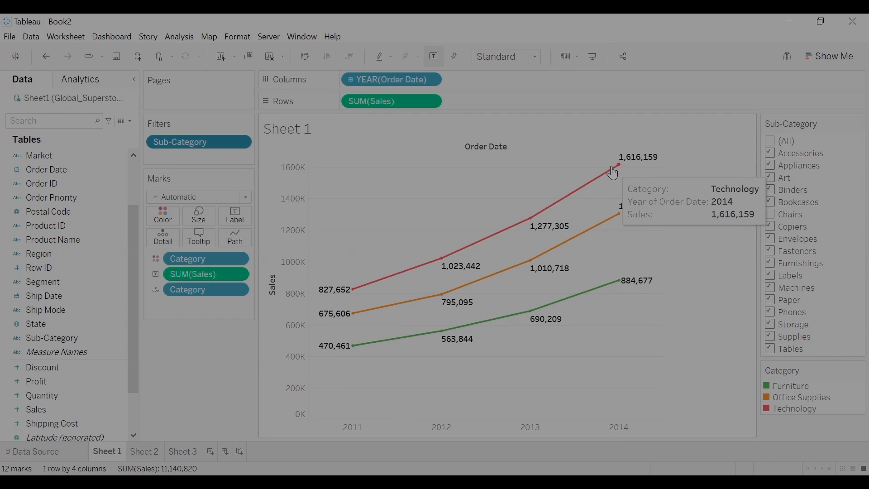
pyautogui.moveTo(625, 216)
pyautogui.moveTo(616, 289)
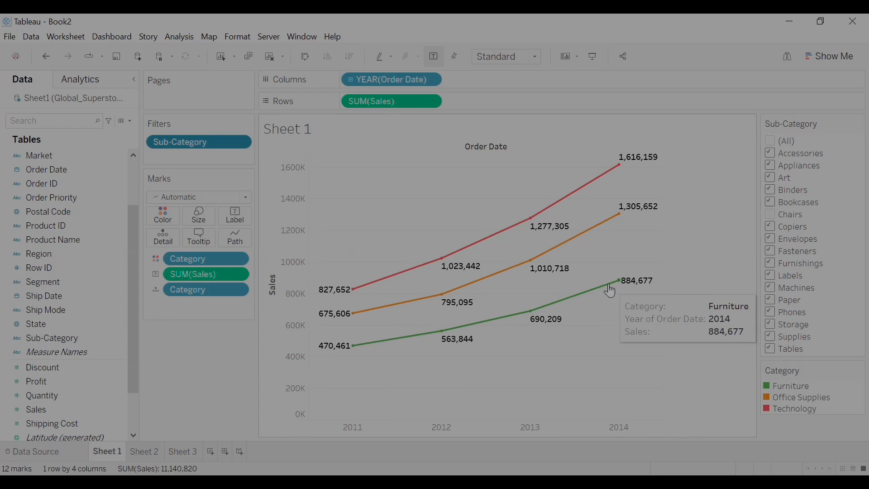
pyautogui.click(51, 59)
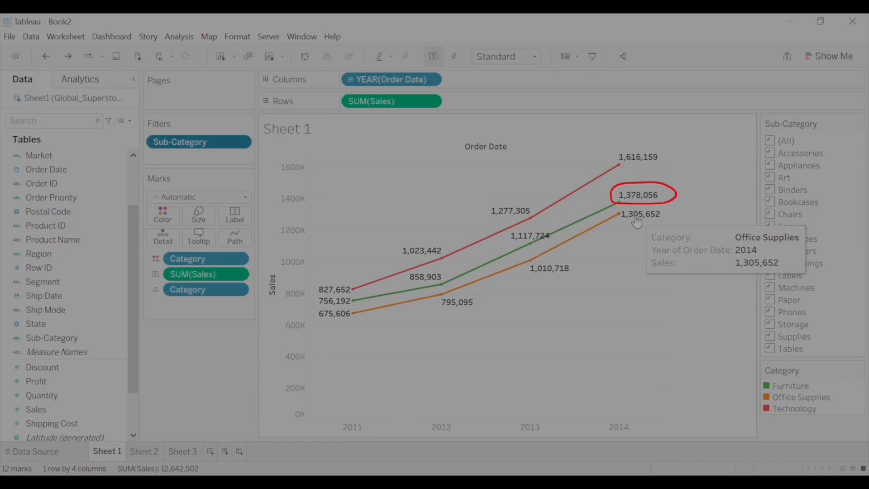
pyautogui.moveTo(632, 201)
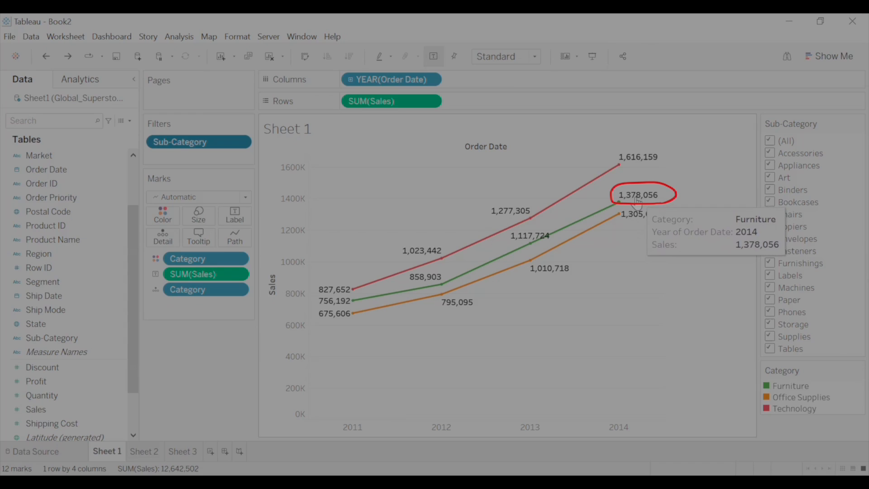
pyautogui.click(770, 215)
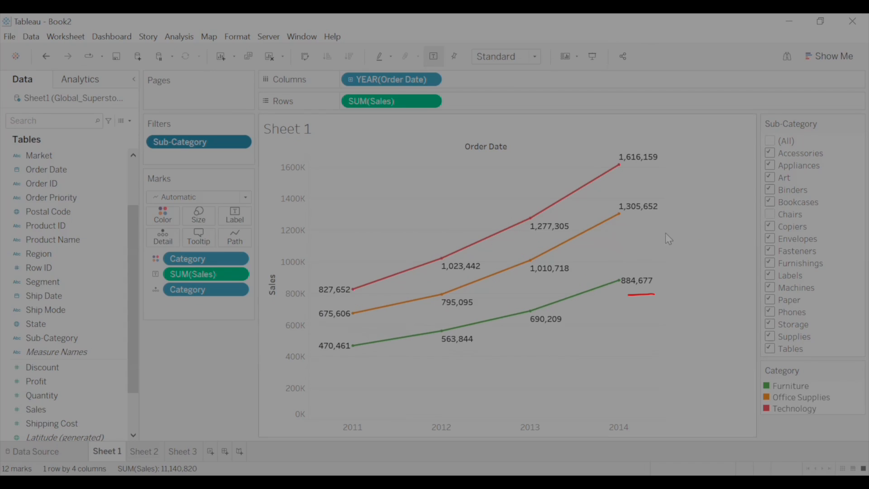
pyautogui.moveTo(621, 287)
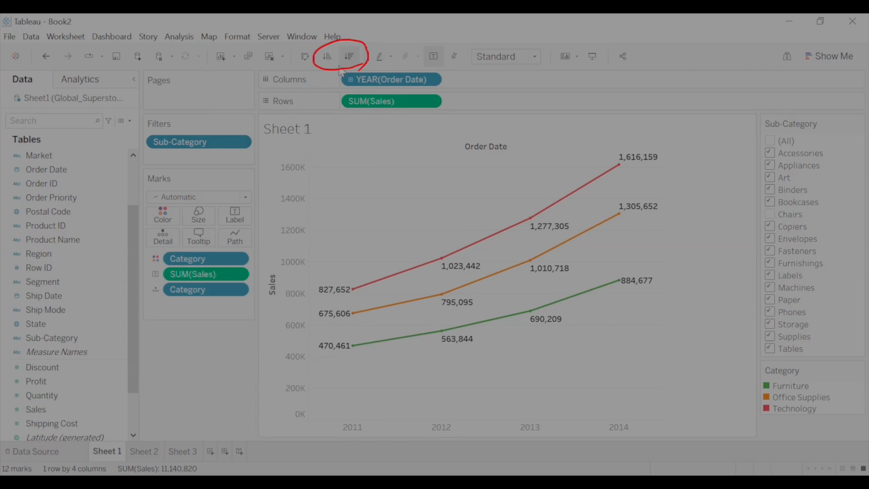
# Step: Sort the Order Date years in ascending order by Sales
pyautogui.moveTo(442, 262)
pyautogui.click(327, 58)
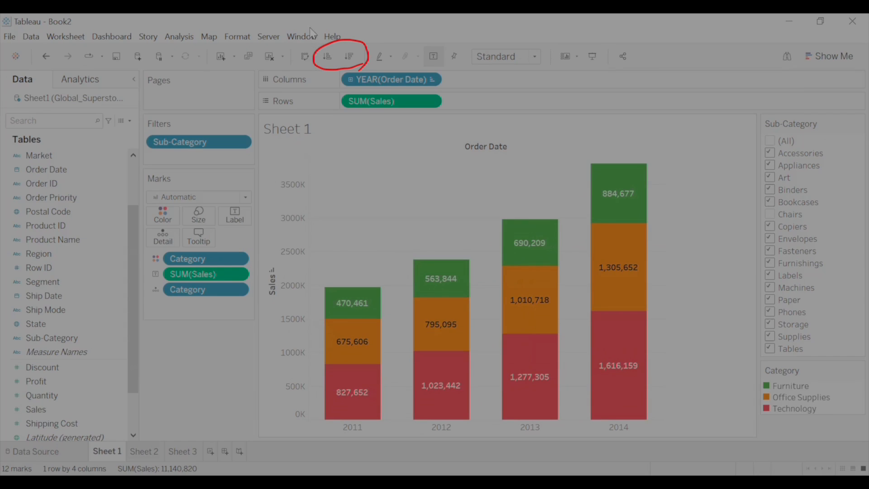
# Step: Sort the Order Date years in descending order by Sales
pyautogui.moveTo(351, 309)
pyautogui.click(353, 58)
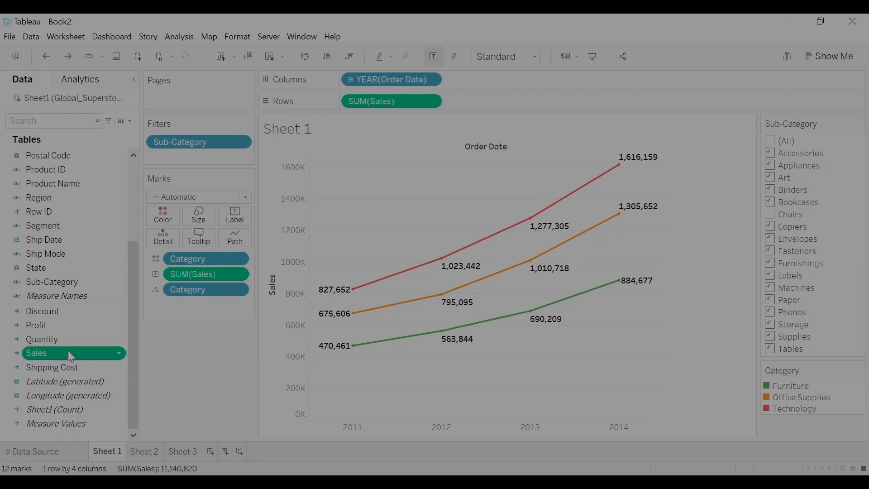
# Step: Create a new calculated field and name it Profit Margin
pyautogui.click(130, 122)
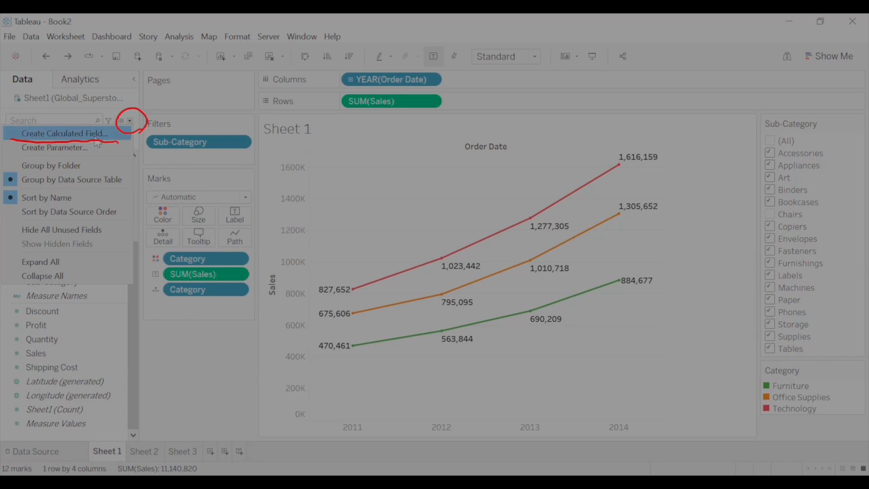
pyautogui.click(46, 136)
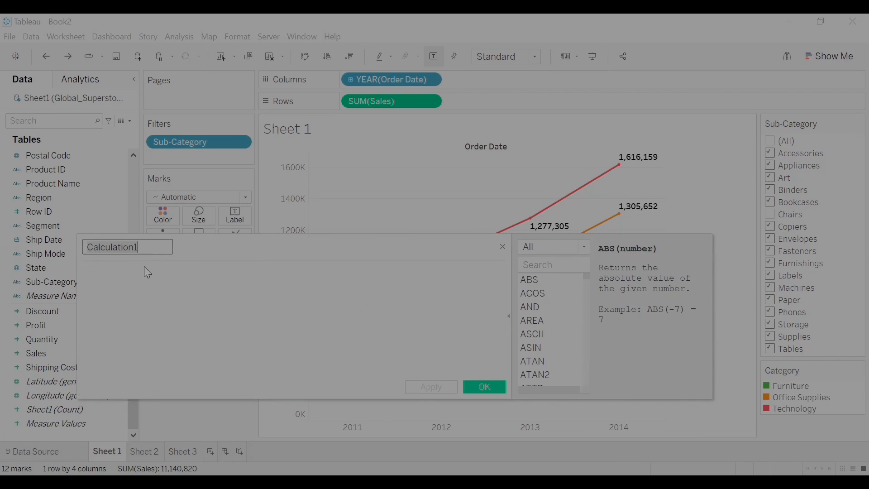
pyautogui.press('BackSpace')
pyautogui.press('BackSpace')
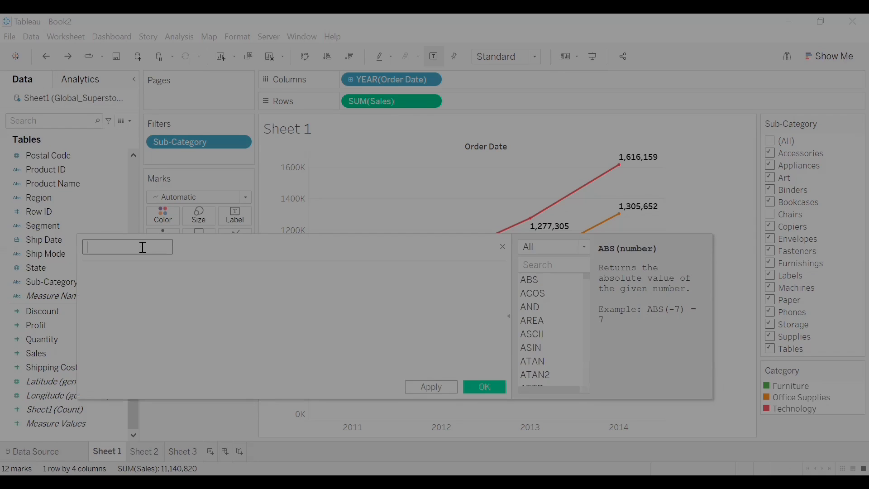
pyautogui.write('Proft Me')
pyautogui.press('BackSpace')
pyautogui.write('argin')
pyautogui.write('i')
# Step: Enter the formula [Profit]/[Sales] for the Profit Margin calculation
pyautogui.click(172, 292)
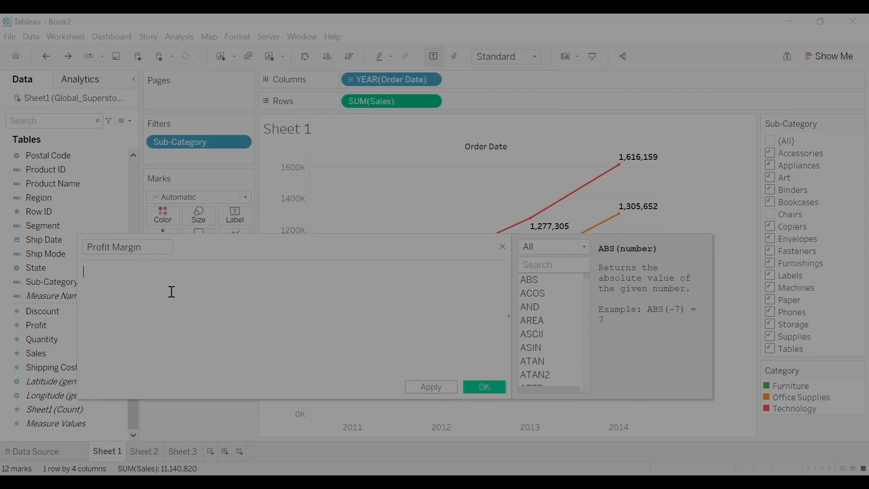
pyautogui.write('p')
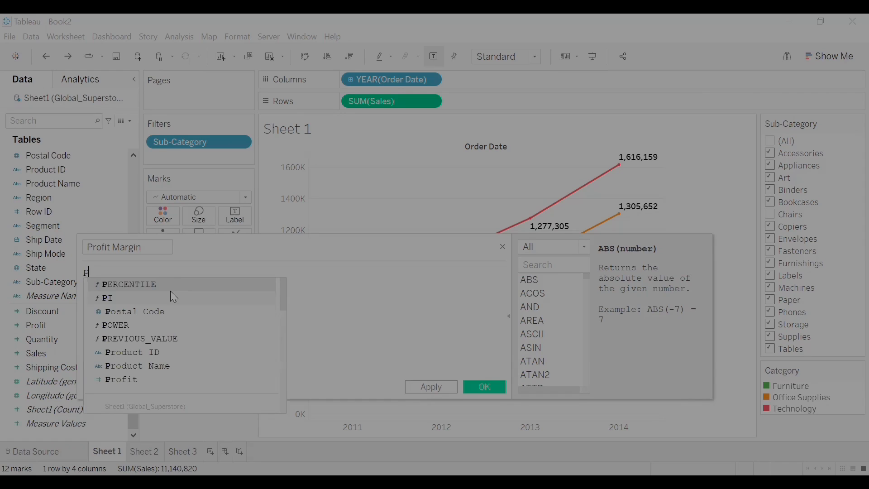
pyautogui.write('roft')
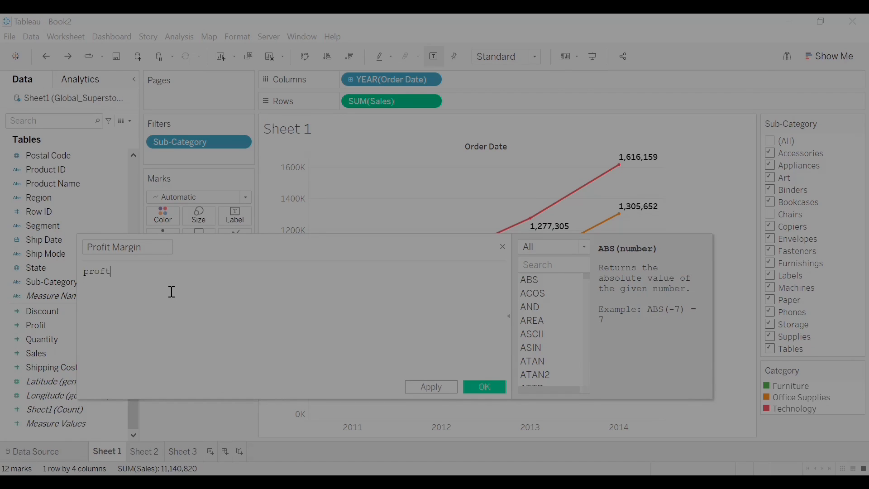
pyautogui.press('BackSpace')
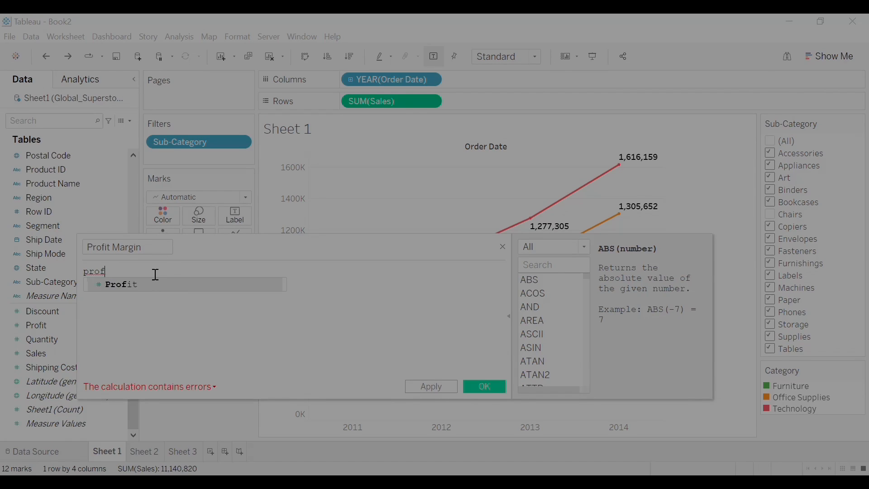
pyautogui.click(148, 286)
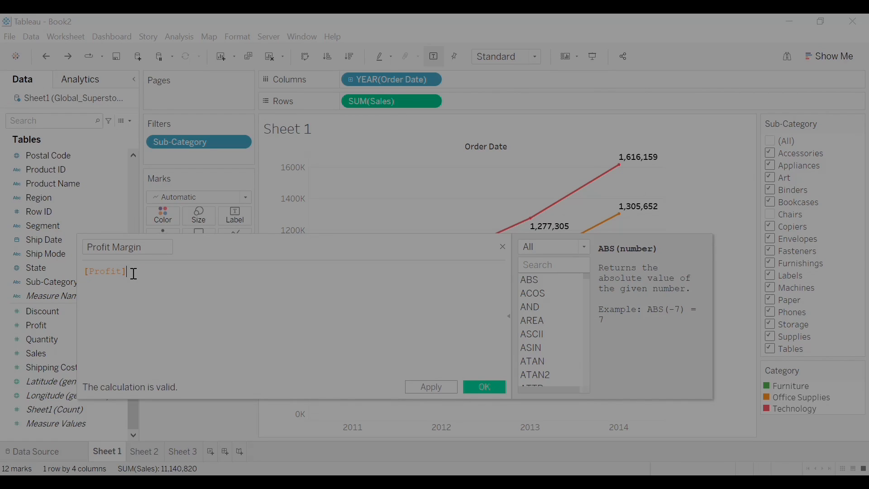
pyautogui.write('/')
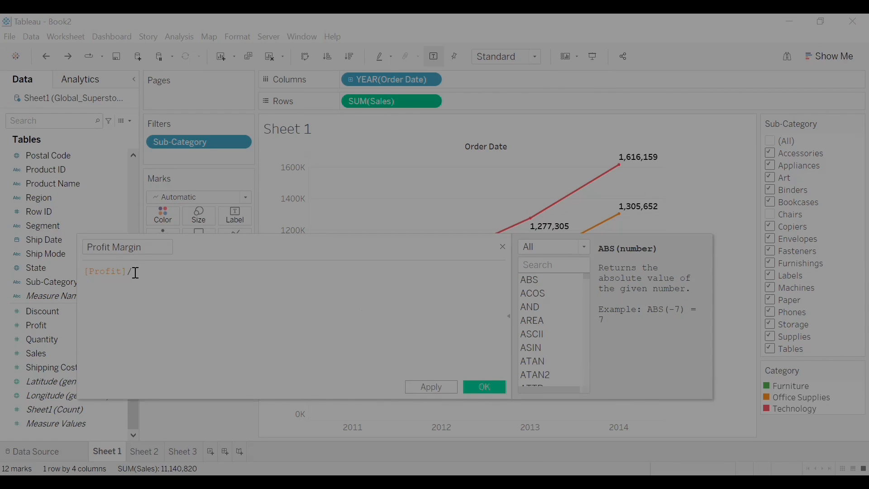
pyautogui.write('sa')
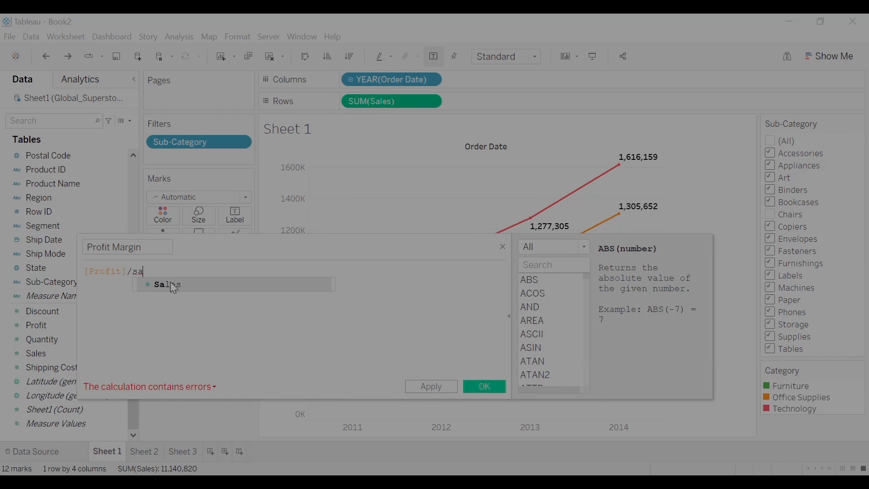
pyautogui.click(174, 285)
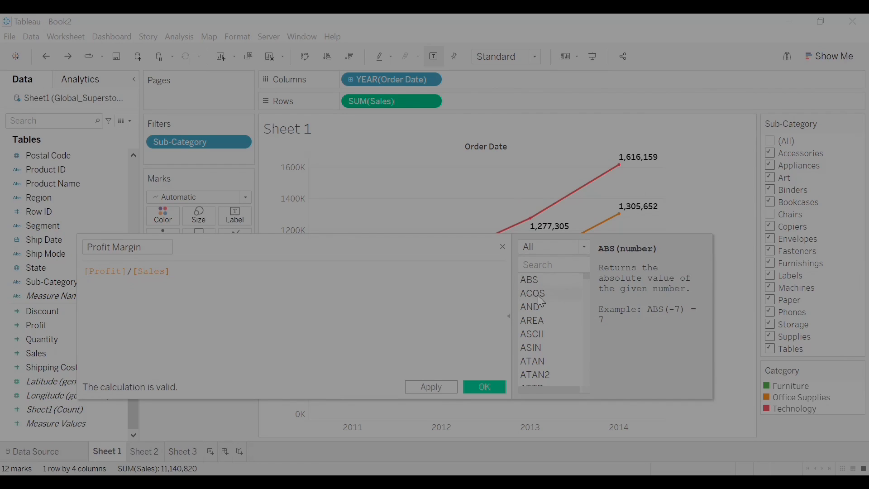
# Step: Hide and reshow the calculation editor's function reference, and examine the descriptions of FIND, FLOOR and FIXED
pyautogui.click(509, 318)
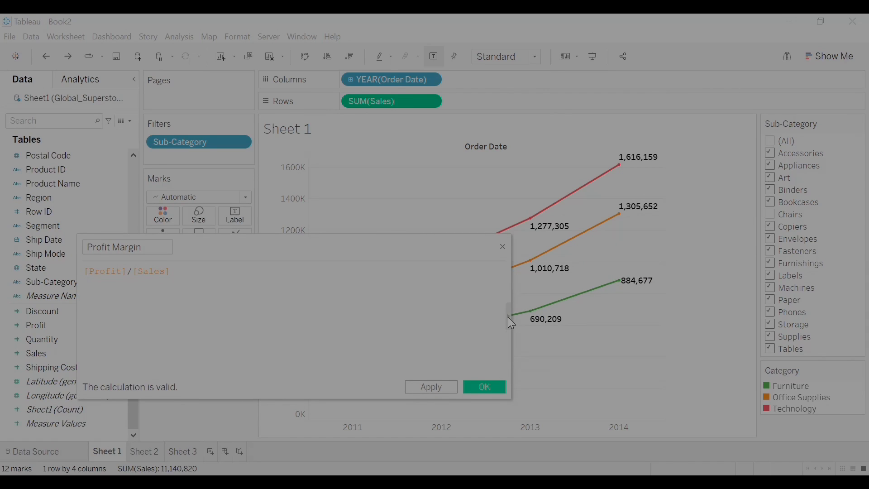
pyautogui.click(508, 318)
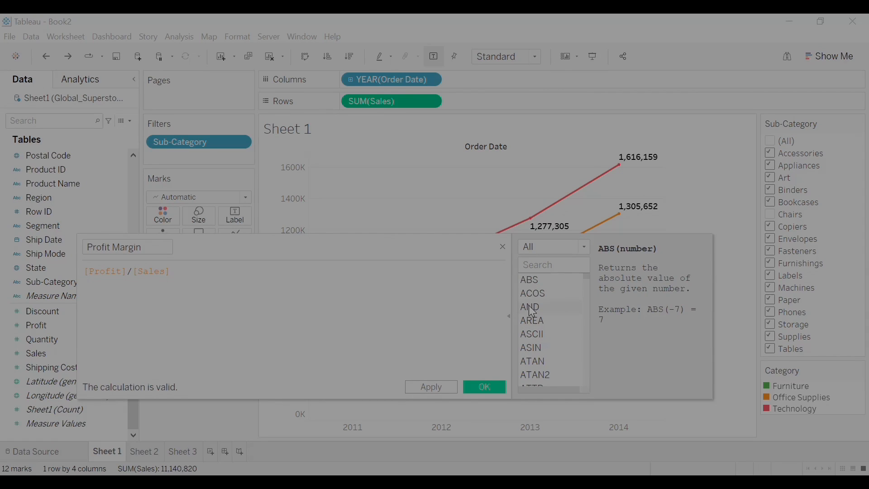
pyautogui.scroll(-8, 533, 311)
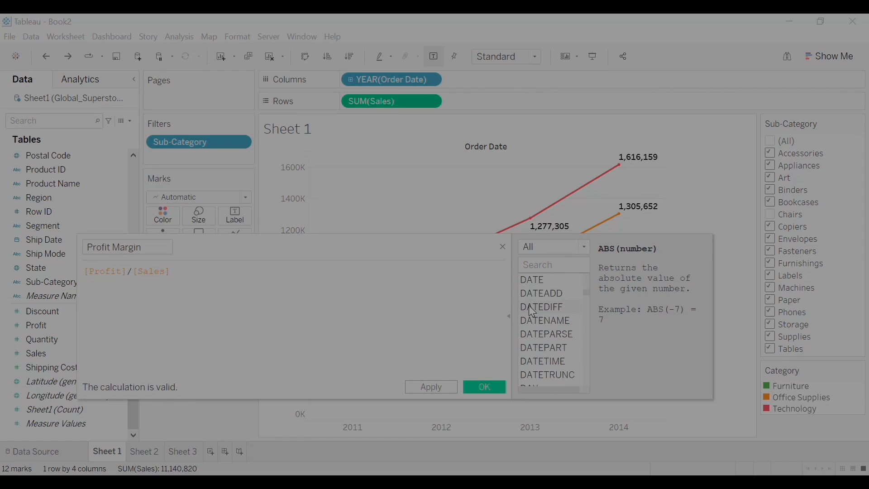
pyautogui.scroll(-5, 532, 311)
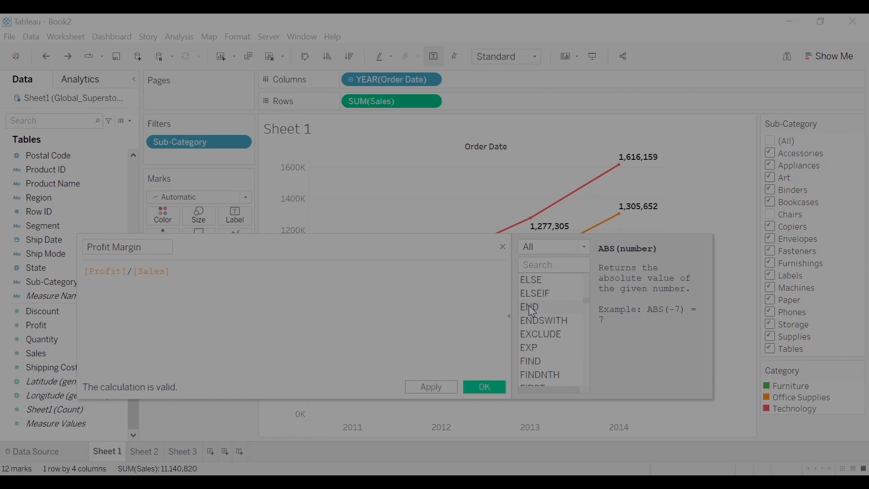
pyautogui.scroll(-2, 532, 311)
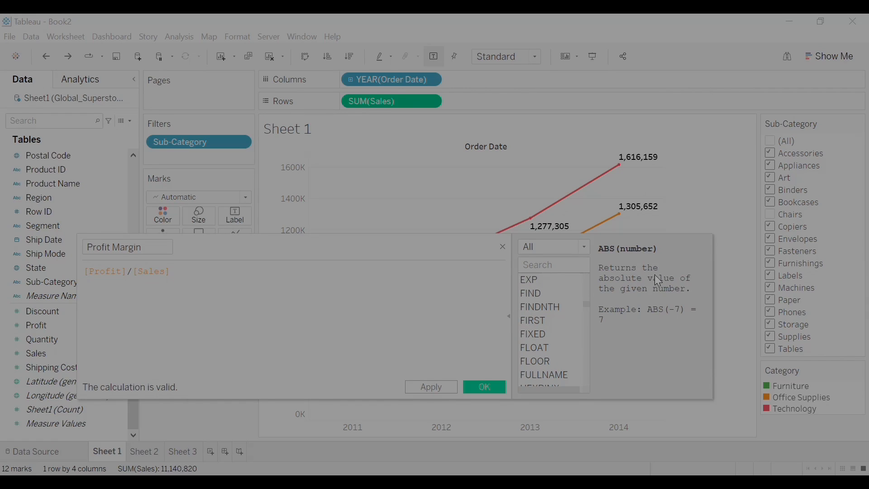
pyautogui.click(566, 294)
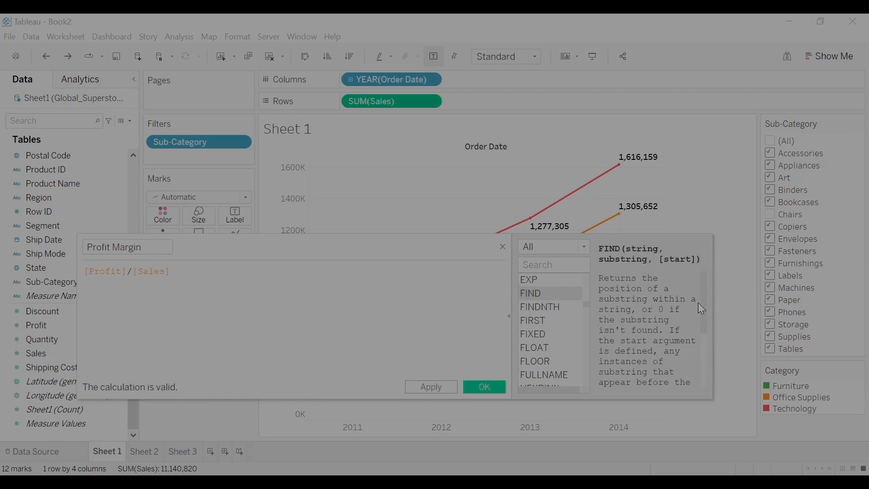
pyautogui.moveTo(704, 301); pyautogui.dragTo(677, 373)
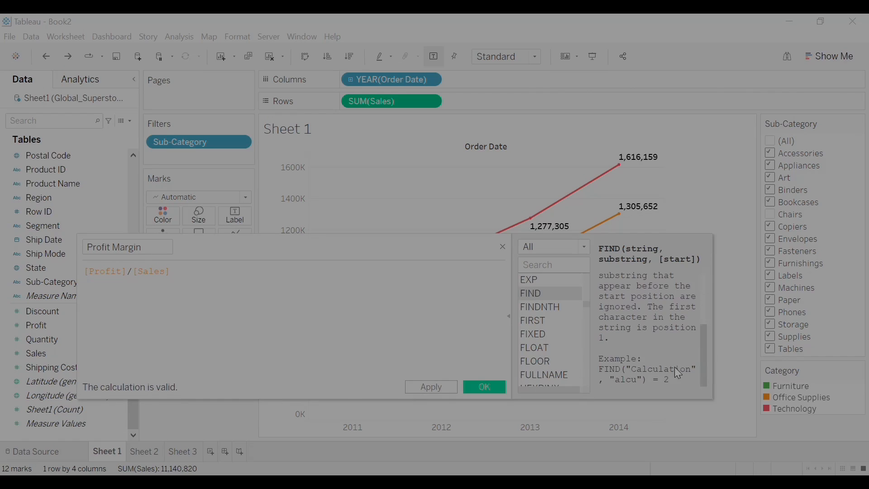
pyautogui.click(541, 363)
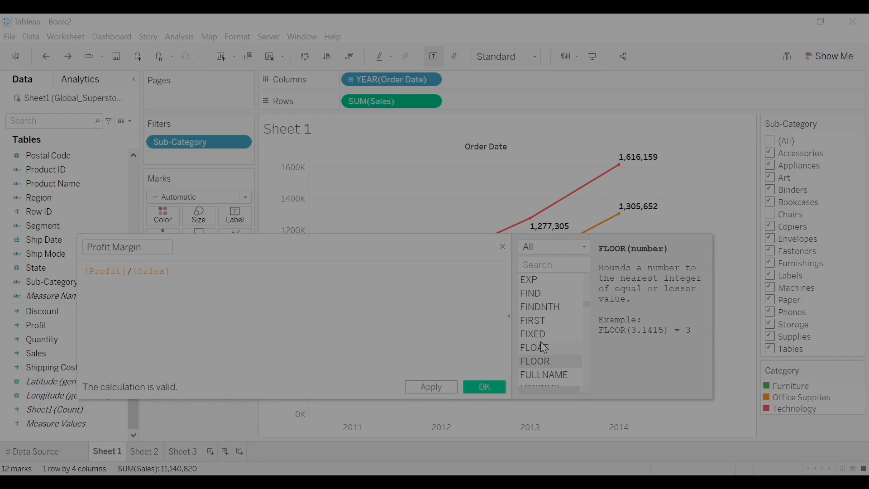
pyautogui.click(551, 335)
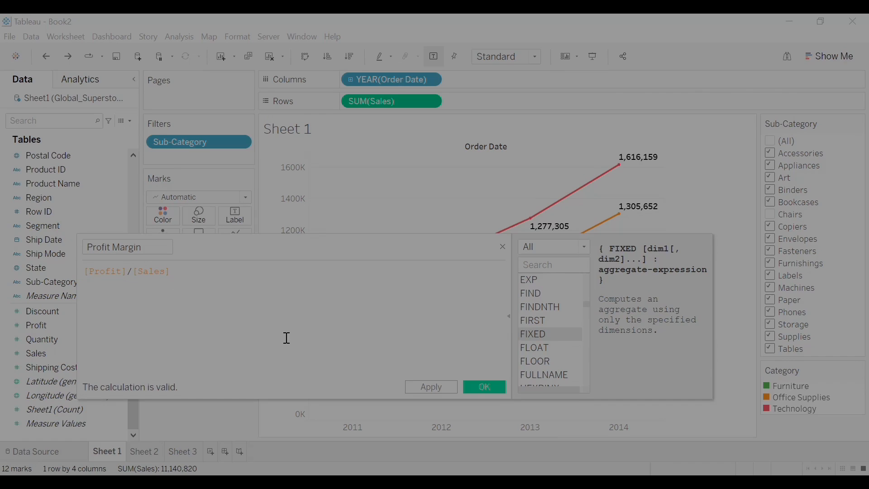
# Step: Apply the Profit Margin calculation and close its editor
pyautogui.click(438, 388)
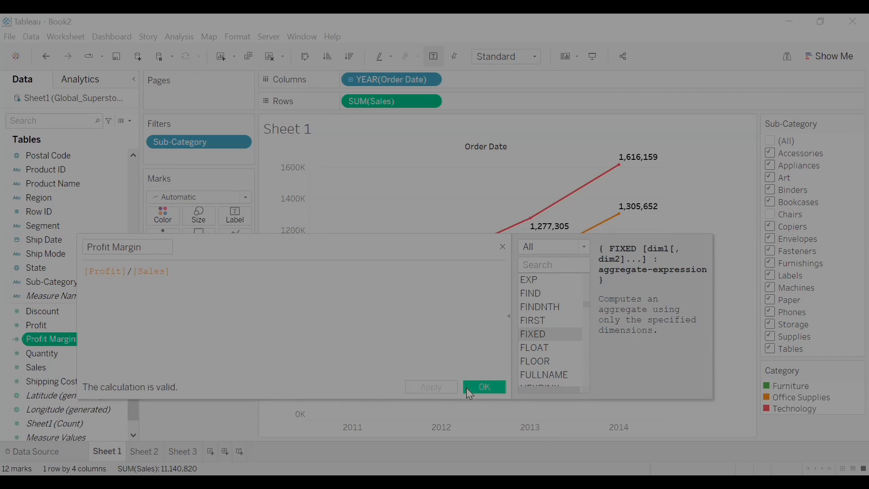
pyautogui.click(484, 387)
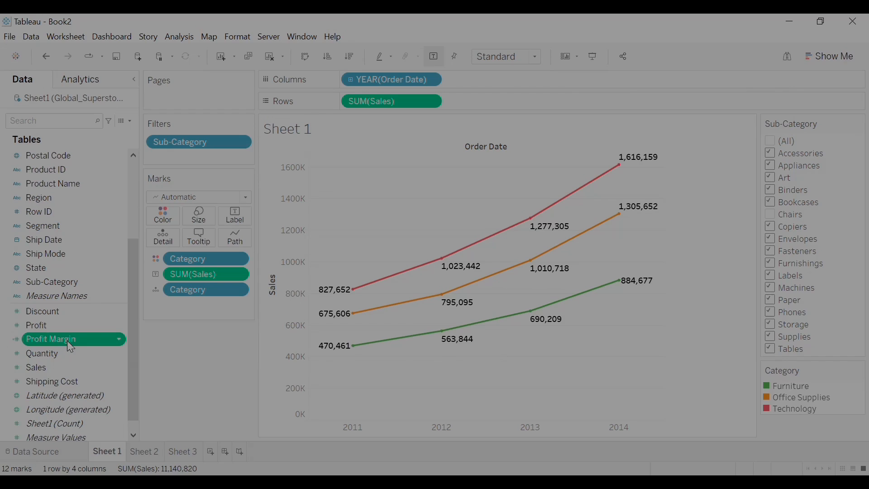
# Step: Create another calculated field and name it Profit And Loss
pyautogui.click(130, 121)
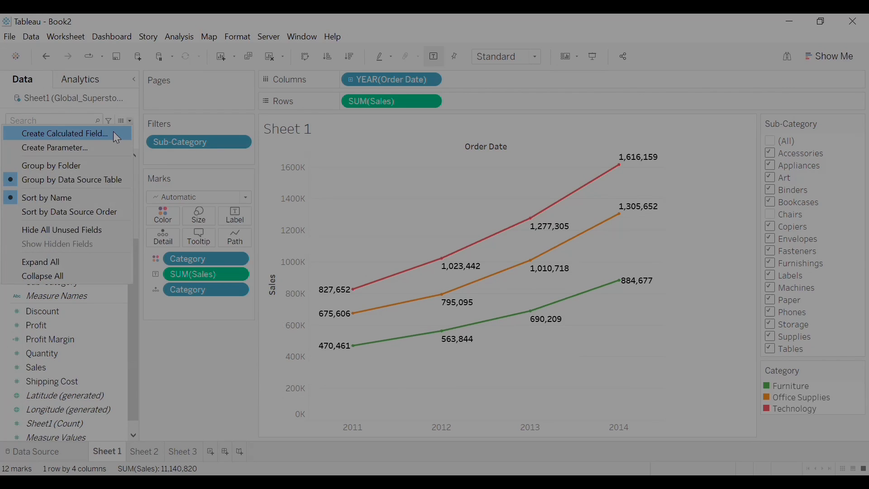
pyautogui.click(116, 136)
pyautogui.press('BackSpace')
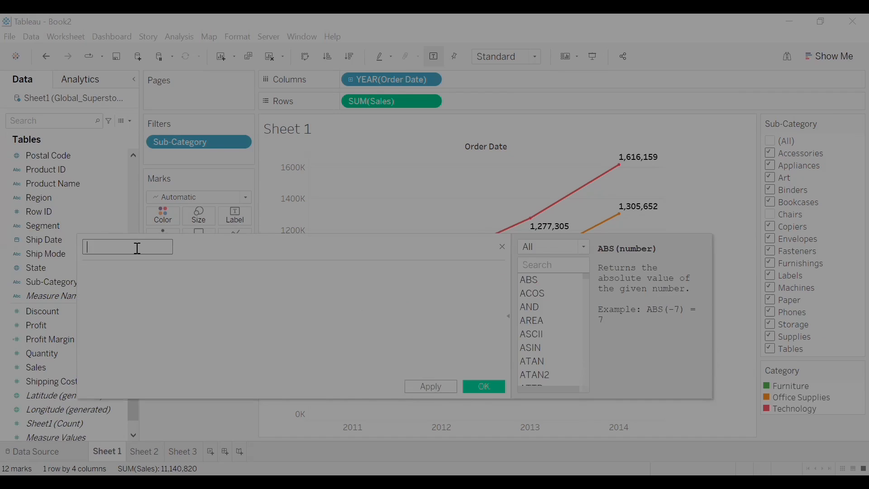
pyautogui.write('Profit An')
pyautogui.write('LOSS')
pyautogui.press('BackSpace')
pyautogui.press('BackSpace')
# Step: Begin the Profit And Loss formula with the condition if [Profit Margin] >= 0
pyautogui.click(120, 286)
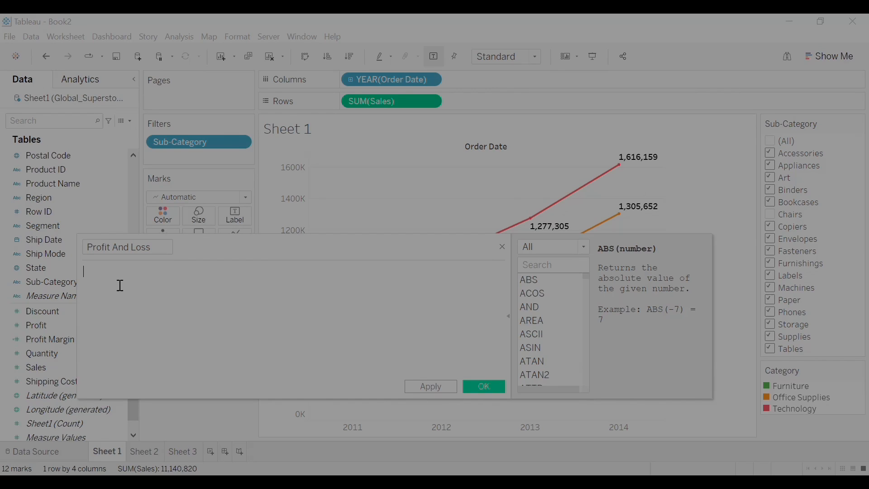
pyautogui.write('i')
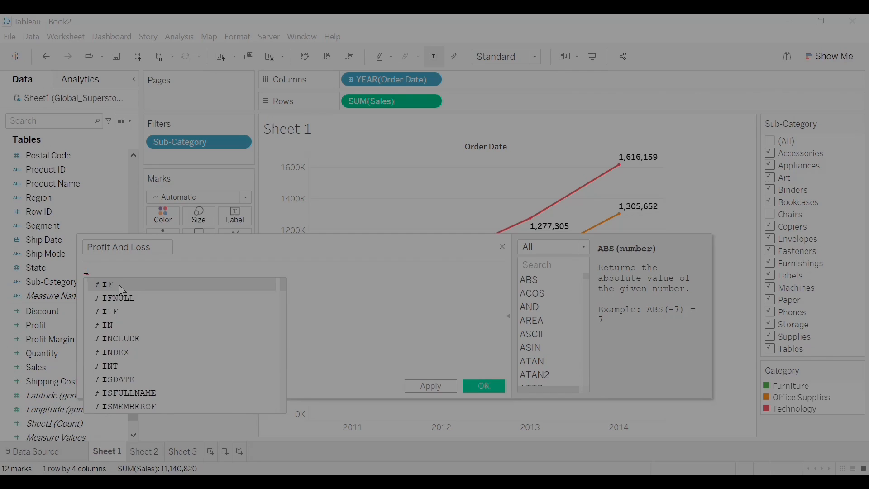
pyautogui.write('f ')
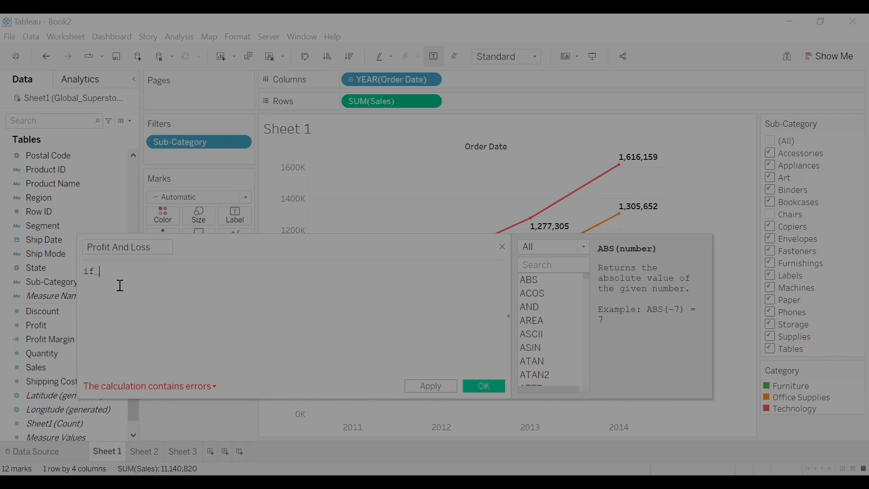
pyautogui.write('p')
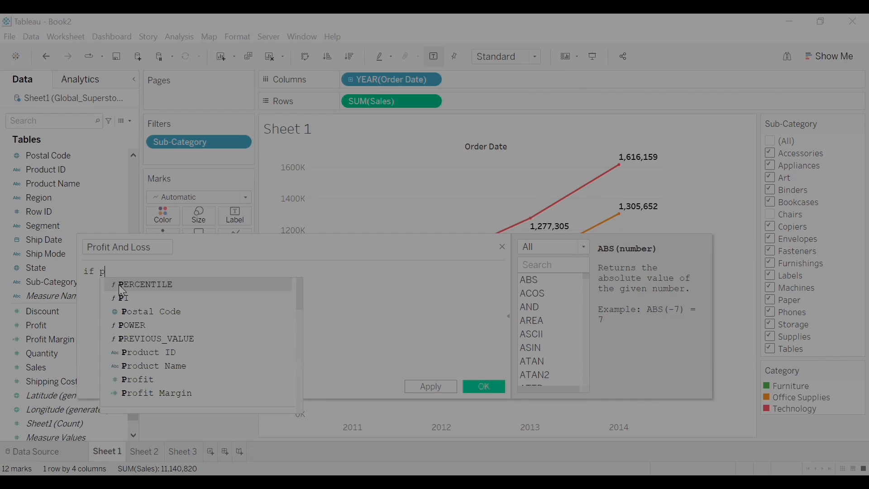
pyautogui.write('rof')
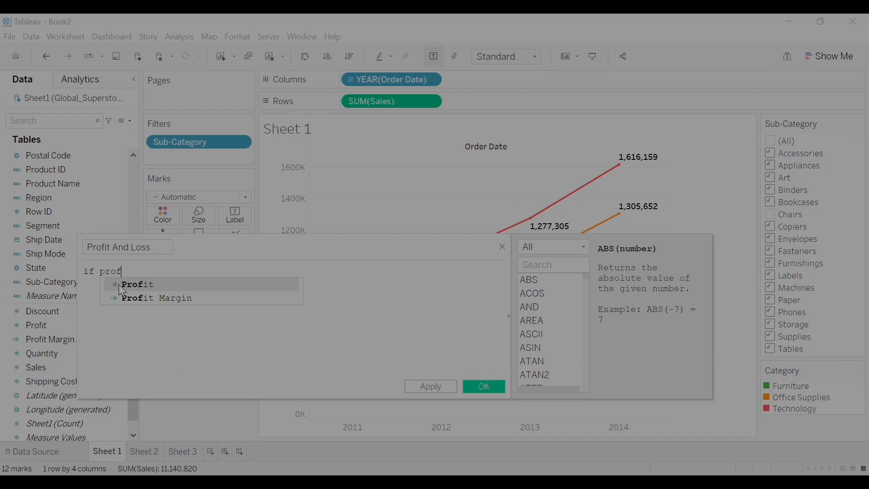
pyautogui.click(138, 297)
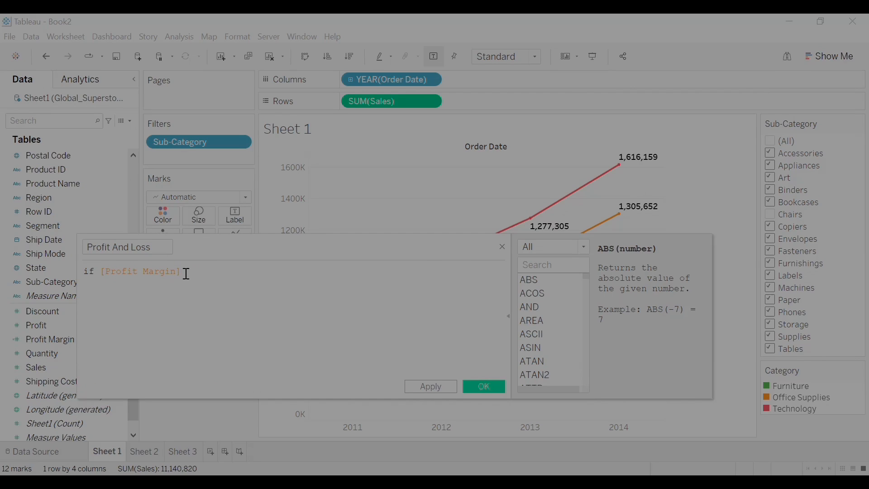
pyautogui.write('>= 0')
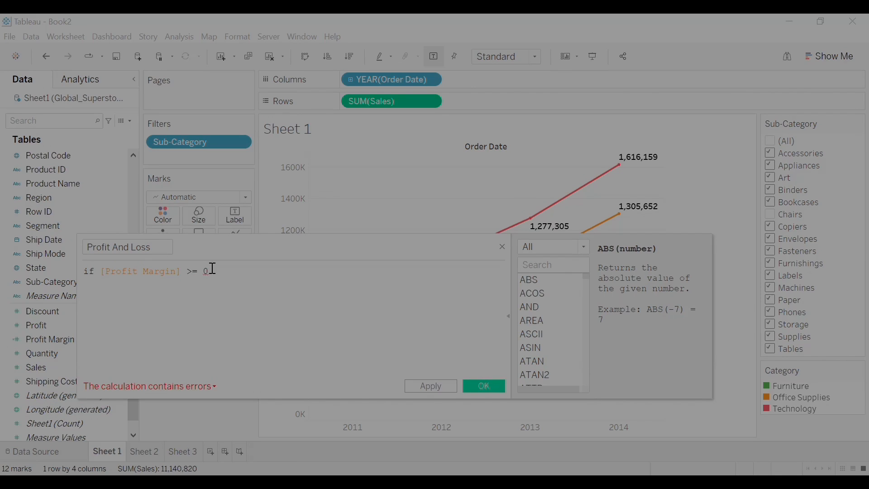
# Step: Complete the Profit And Loss formula with then "Profit" Else "Loss" End
pyautogui.write(' t')
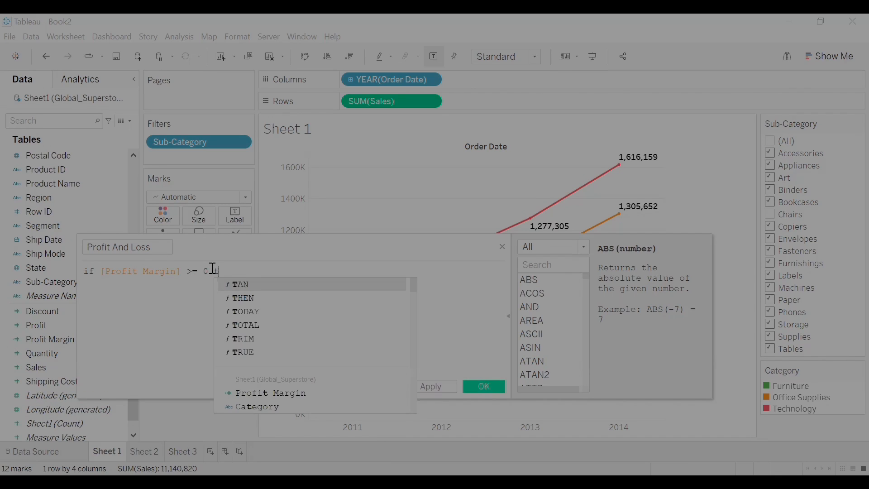
pyautogui.write('hen "')
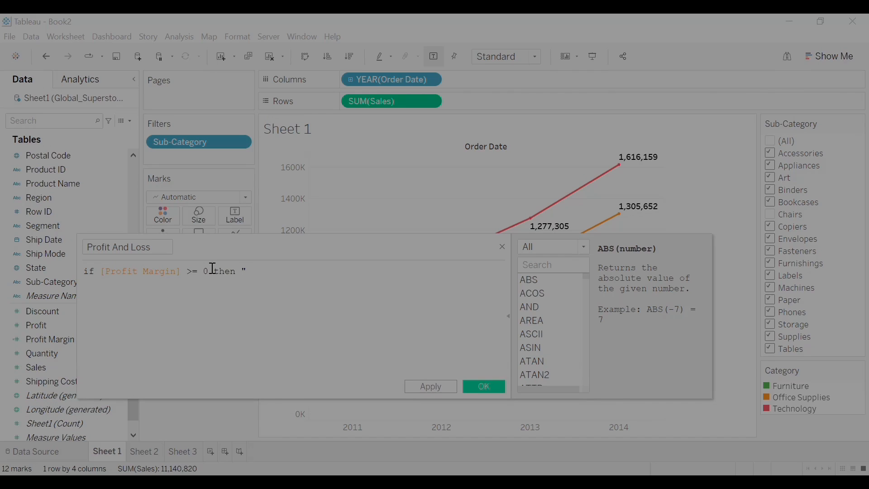
pyautogui.write('Proft')
pyautogui.press('Left')
pyautogui.write('i')
pyautogui.press('Right')
pyautogui.write('" Else "Loss" End')
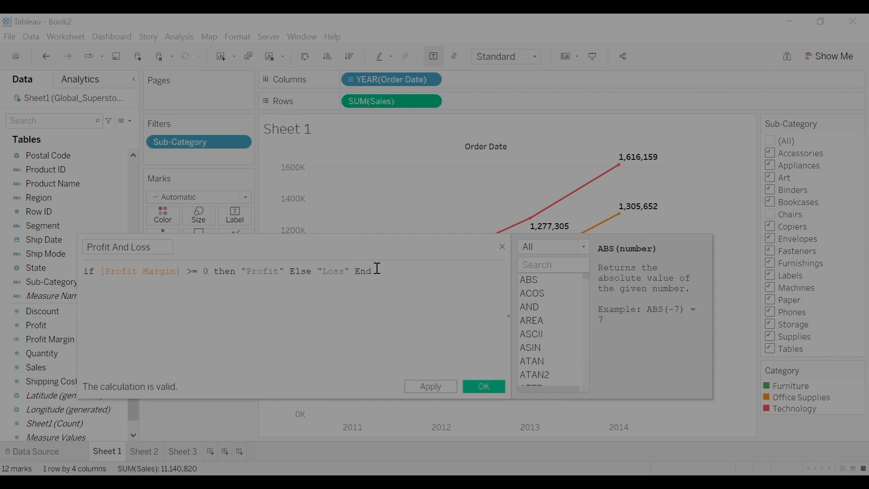
# Step: Apply the Profit And Loss calculation and close its editor
pyautogui.moveTo(377, 271); pyautogui.dragTo(197, 271)
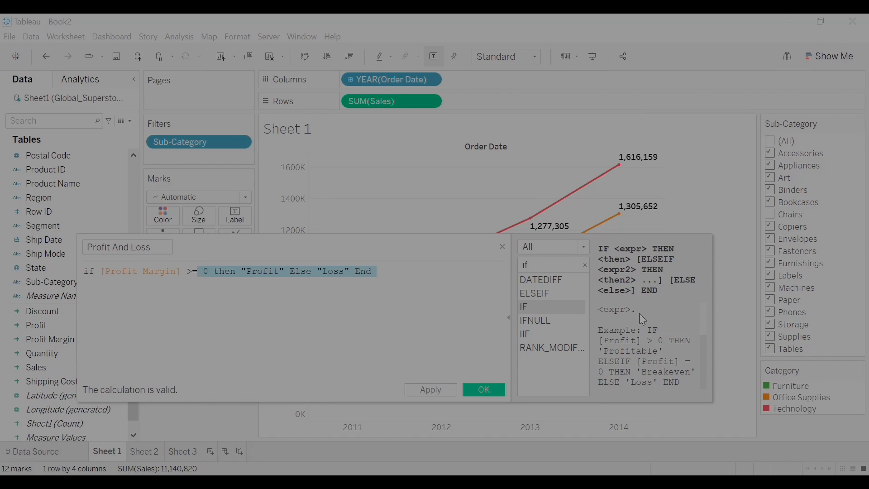
pyautogui.click(432, 391)
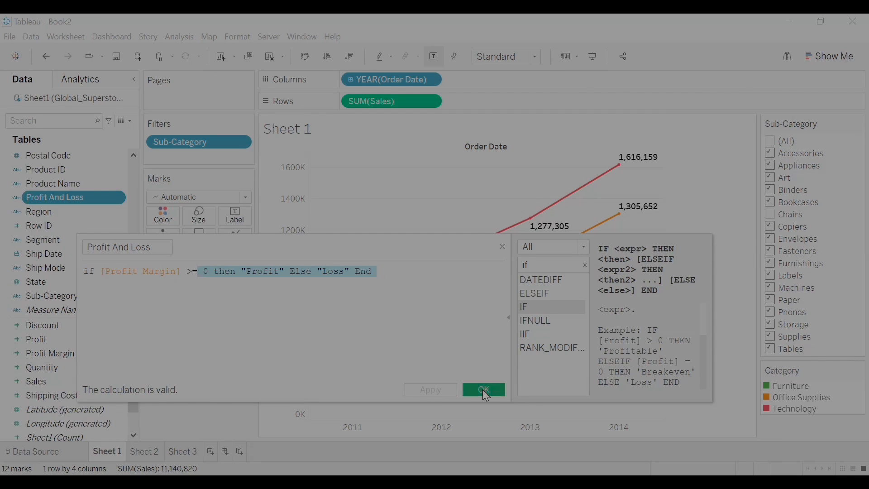
pyautogui.click(483, 391)
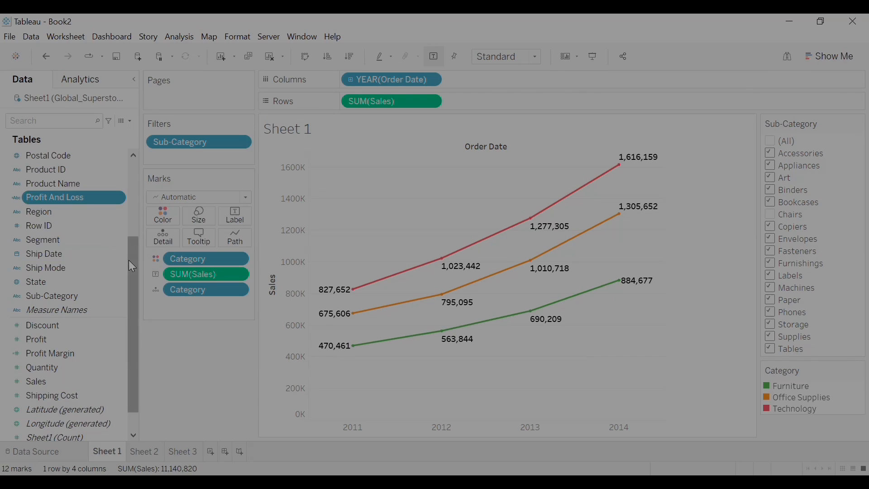
# Step: Examine the Profit Margin and Profit And Loss columns across the rows of the data source preview
pyautogui.moveTo(129, 260); pyautogui.dragTo(131, 245)
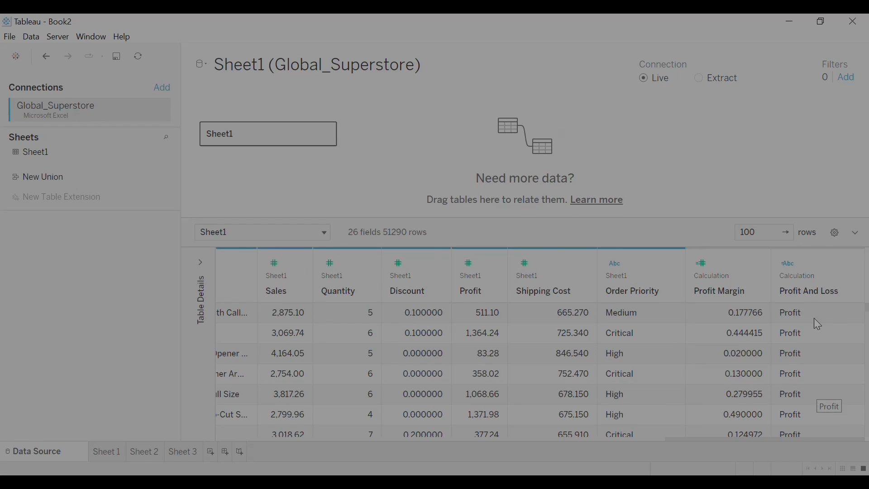
pyautogui.scroll(-10, 747, 349)
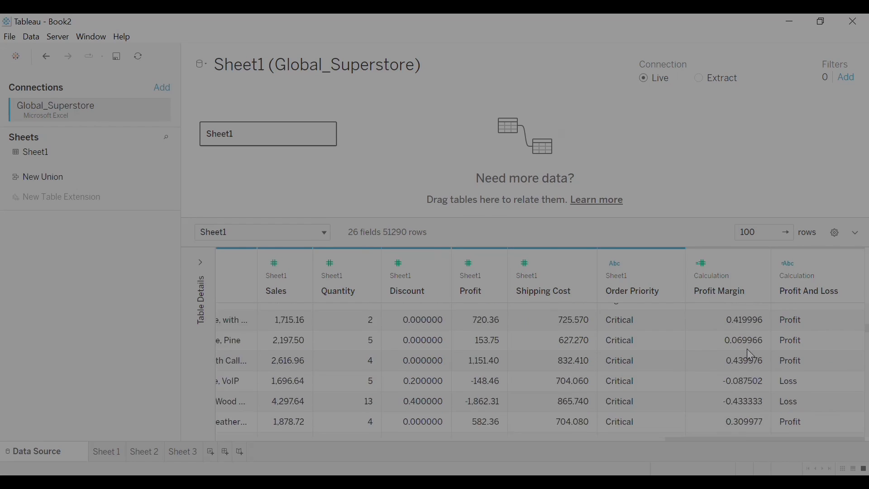
pyautogui.scroll(-3, 747, 349)
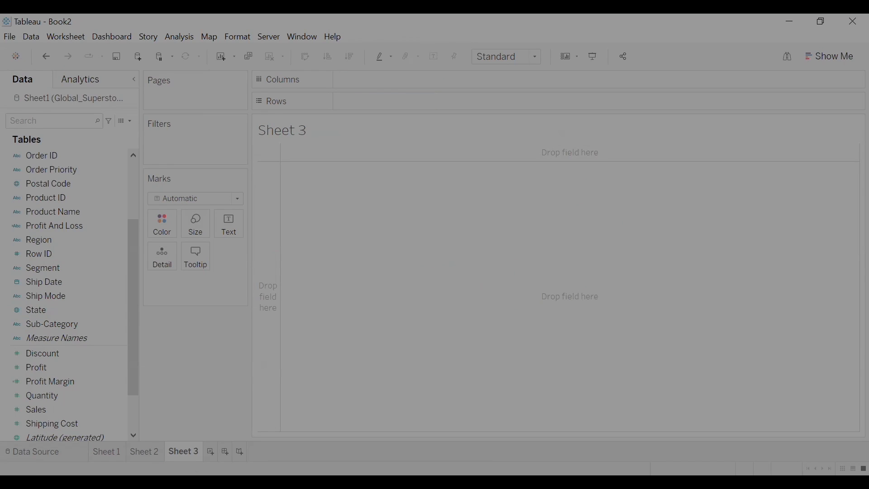
# Step: On Sheet 3, build a bar chart with Profit on Rows and Sub-Category on Columns
pyautogui.click(45, 366)
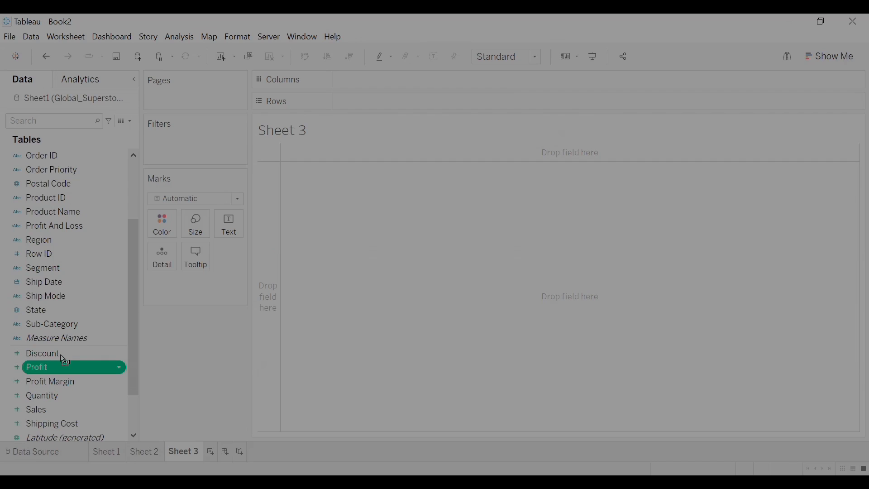
pyautogui.moveTo(388, 103); pyautogui.dragTo(383, 100)
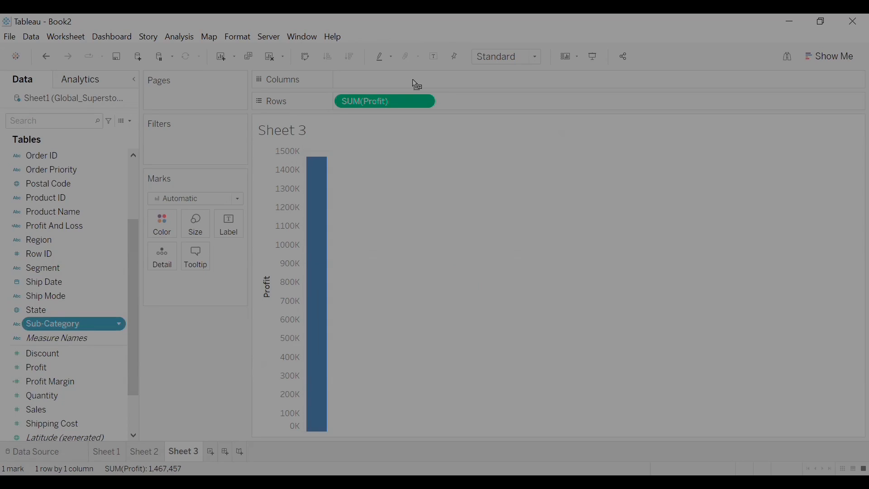
pyautogui.moveTo(417, 83); pyautogui.dragTo(417, 84)
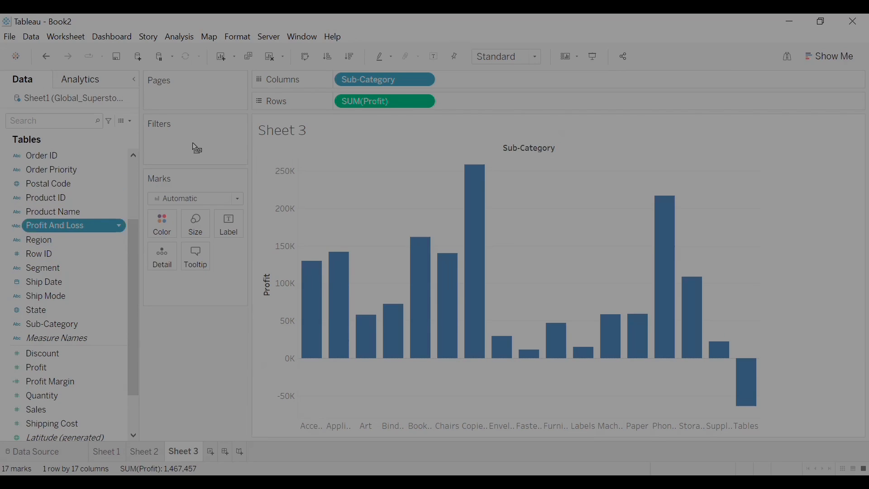
# Step: Filter the Sheet 3 chart by Profit And Loss, keeping only the Profit value
pyautogui.moveTo(196, 148); pyautogui.dragTo(193, 146)
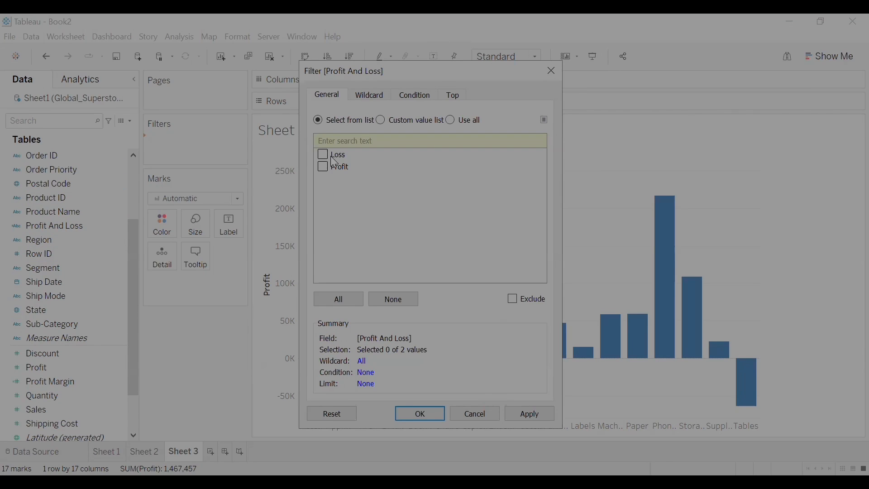
pyautogui.click(328, 169)
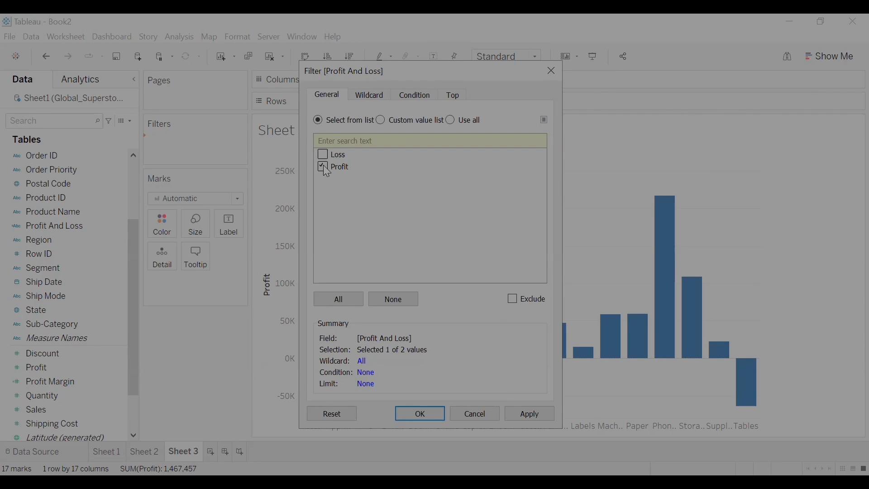
pyautogui.click(518, 413)
pyautogui.click(421, 414)
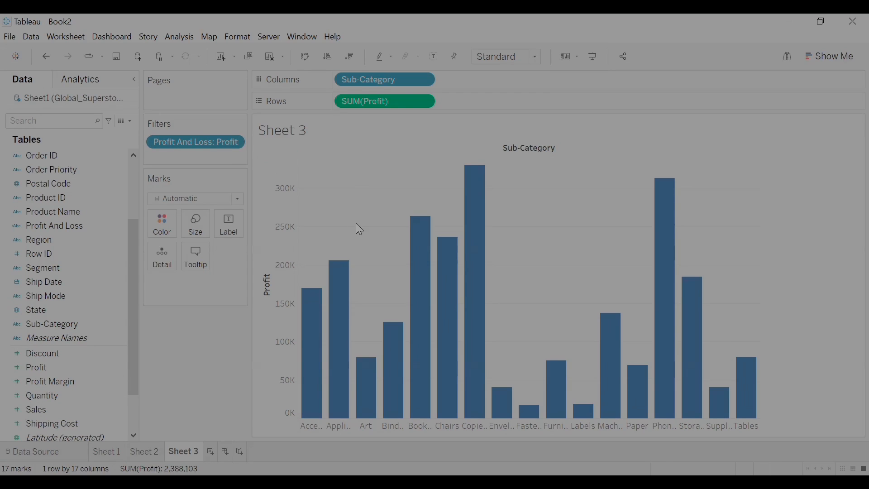
pyautogui.moveTo(440, 287)
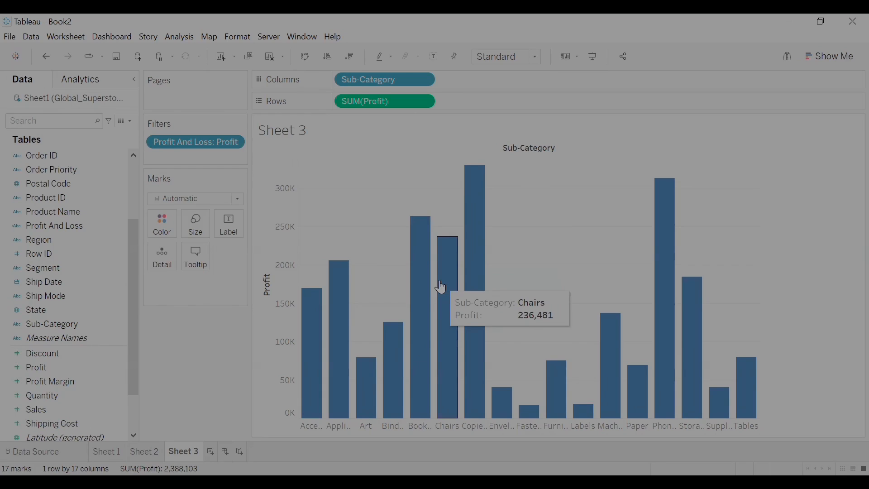